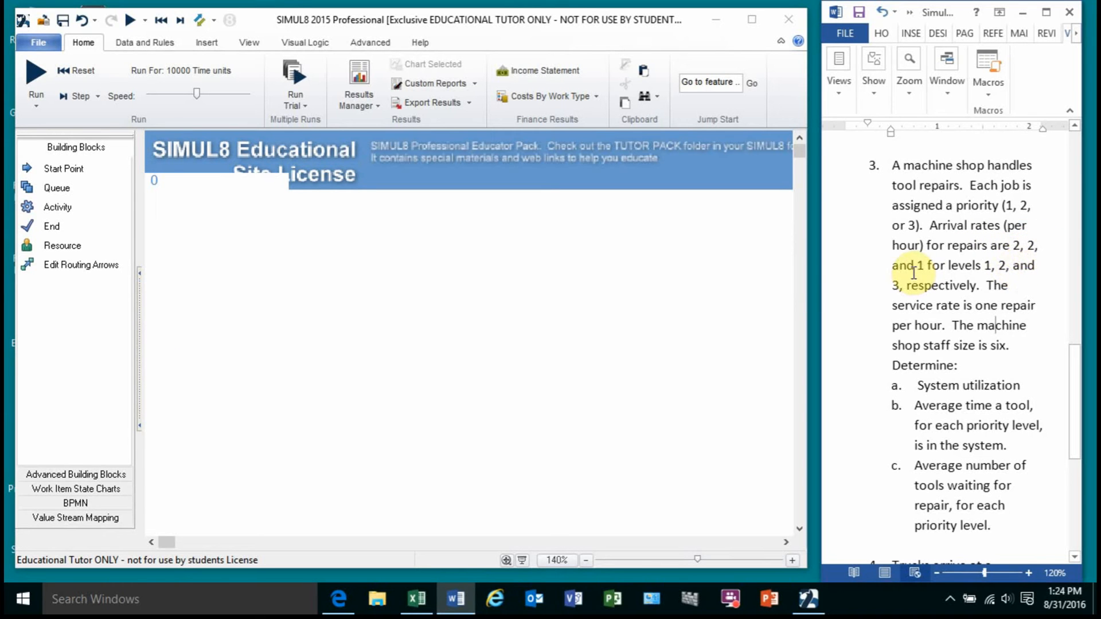
Step: Place a start point on the canvas and make two copies of it with the Duplication Wizard
{"action": "left_click", "coordinate": [53, 169]}
{"action": "left_click", "coordinate": [232, 266]}
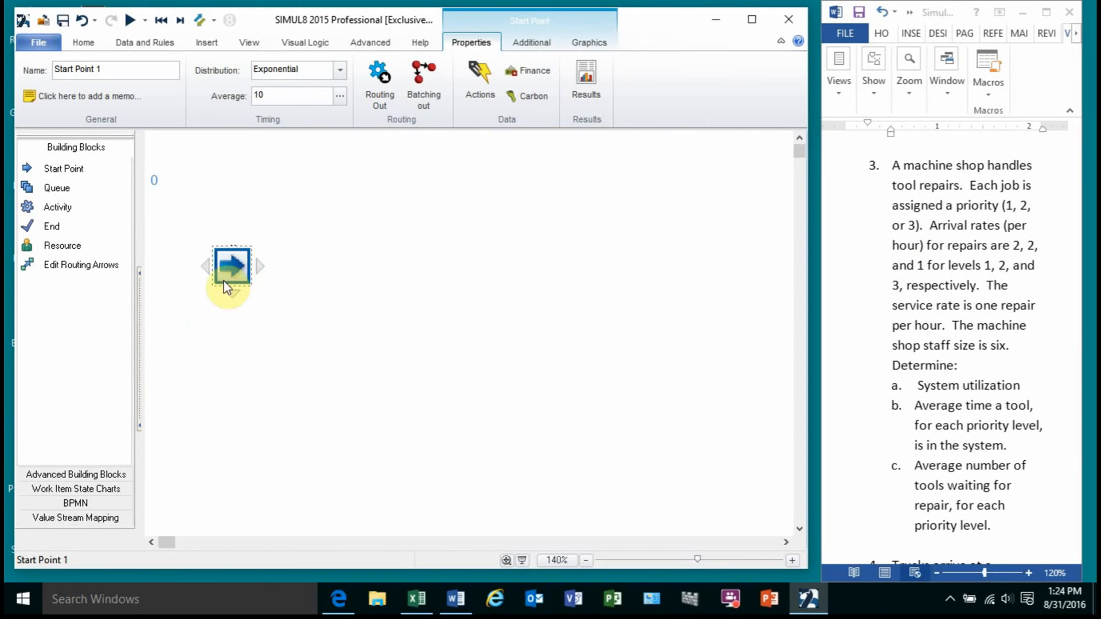
{"action": "right_click", "coordinate": [231, 268]}
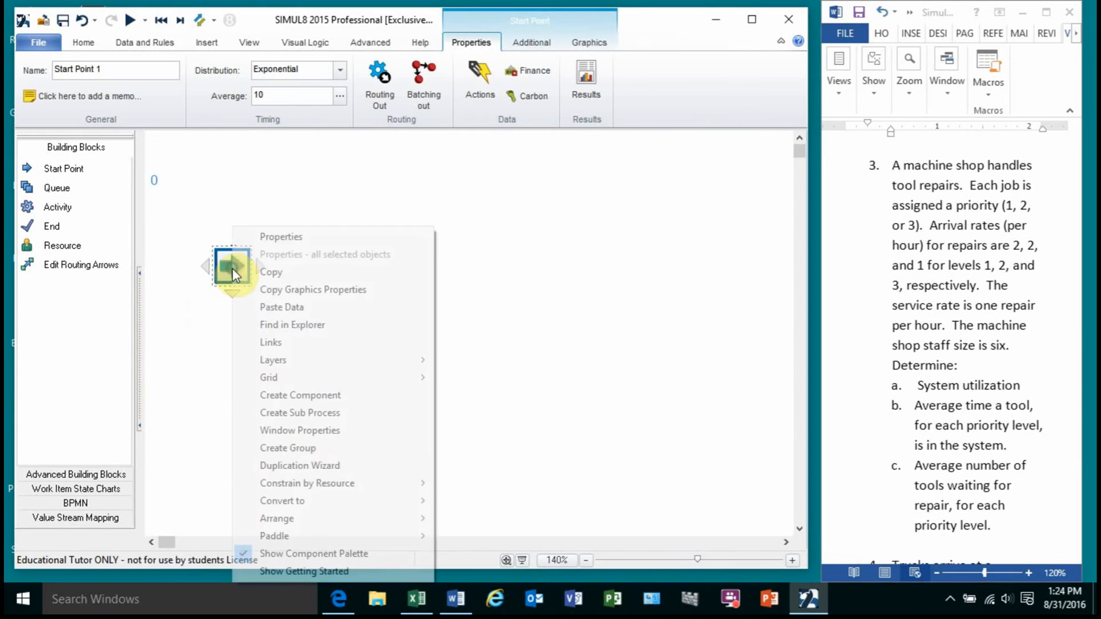
{"action": "left_click", "coordinate": [298, 465]}
{"action": "type", "text": "2"}
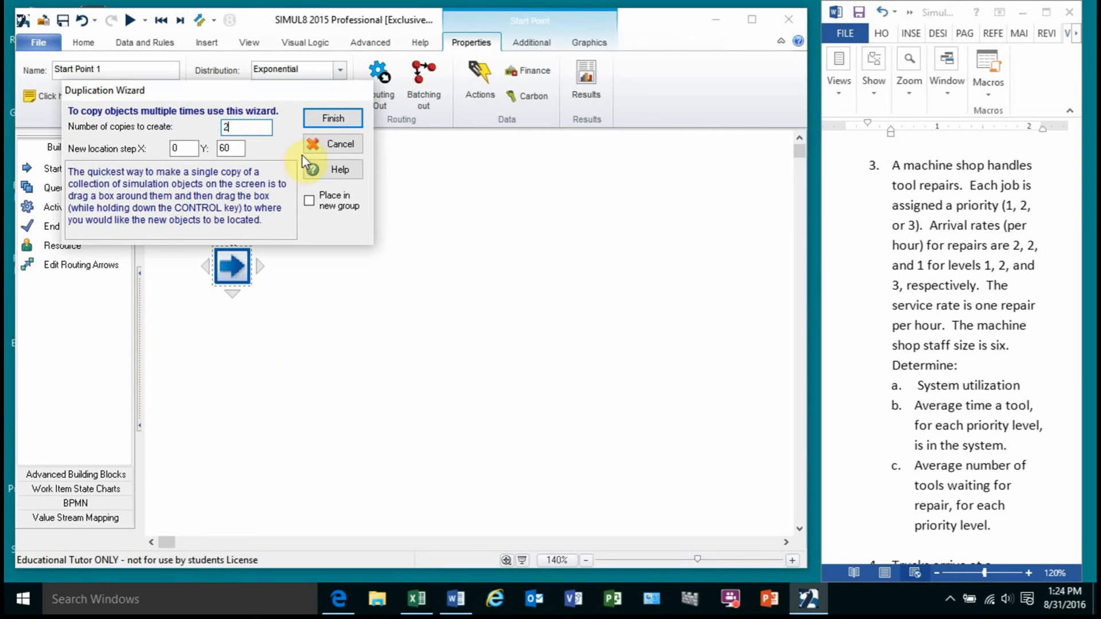
{"action": "left_click", "coordinate": [332, 118]}
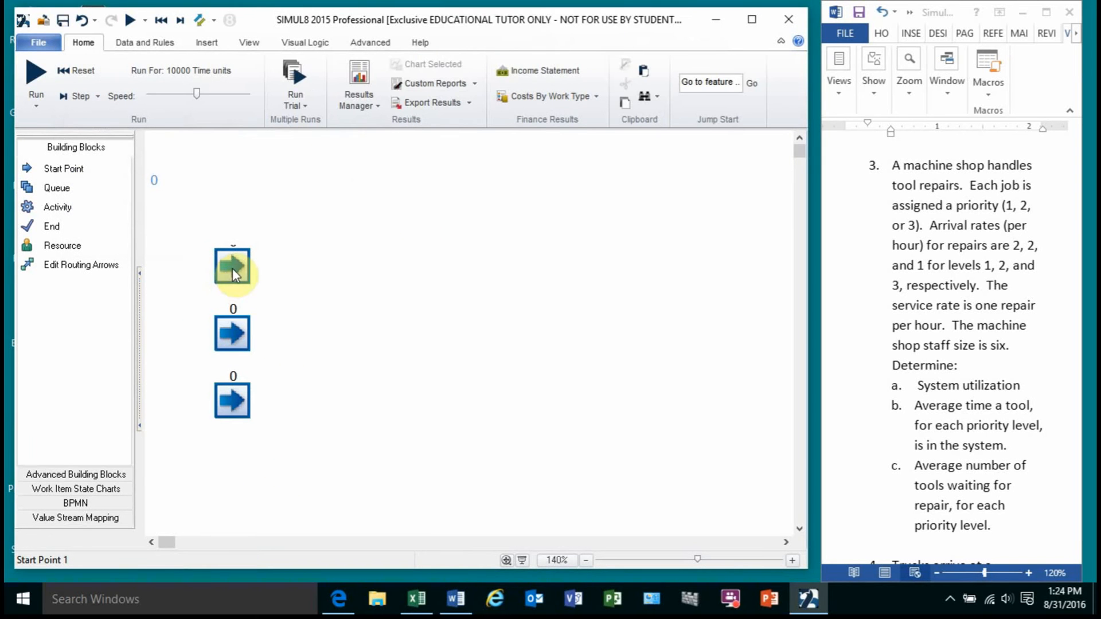
Step: Move the simulation clock from above the start points to below them
{"action": "left_click", "coordinate": [191, 238]}
{"action": "left_click_drag", "start_coordinate": [191, 238], "coordinate": [214, 518]}
{"action": "left_click", "coordinate": [305, 400]}
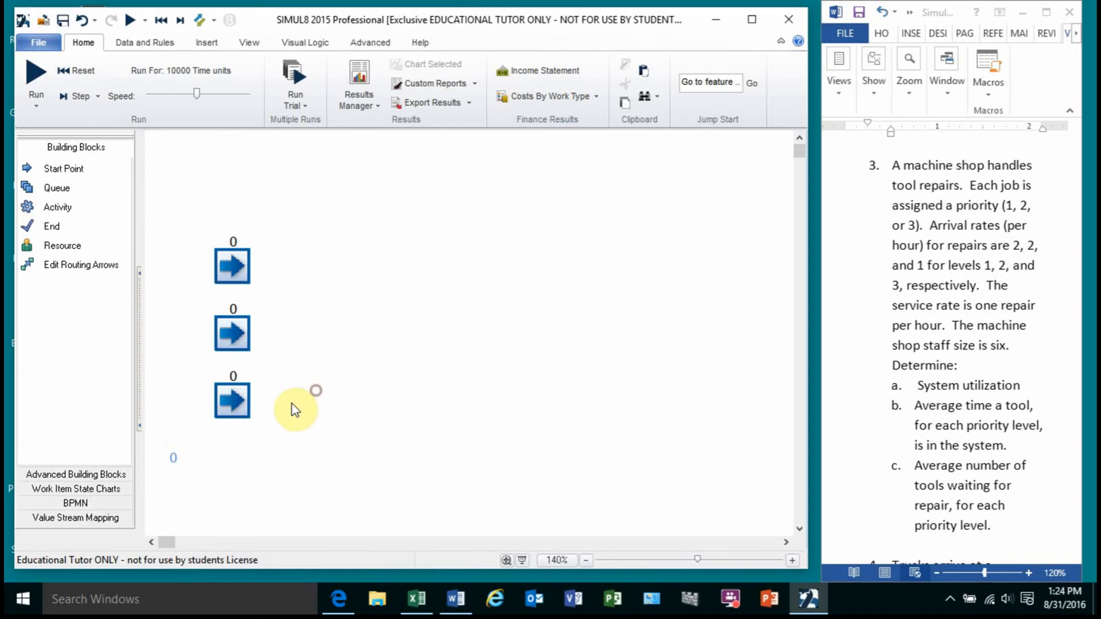
Step: Set the average inter-arrival time of Start Point 1 to 1/2
{"action": "double_click", "coordinate": [235, 277]}
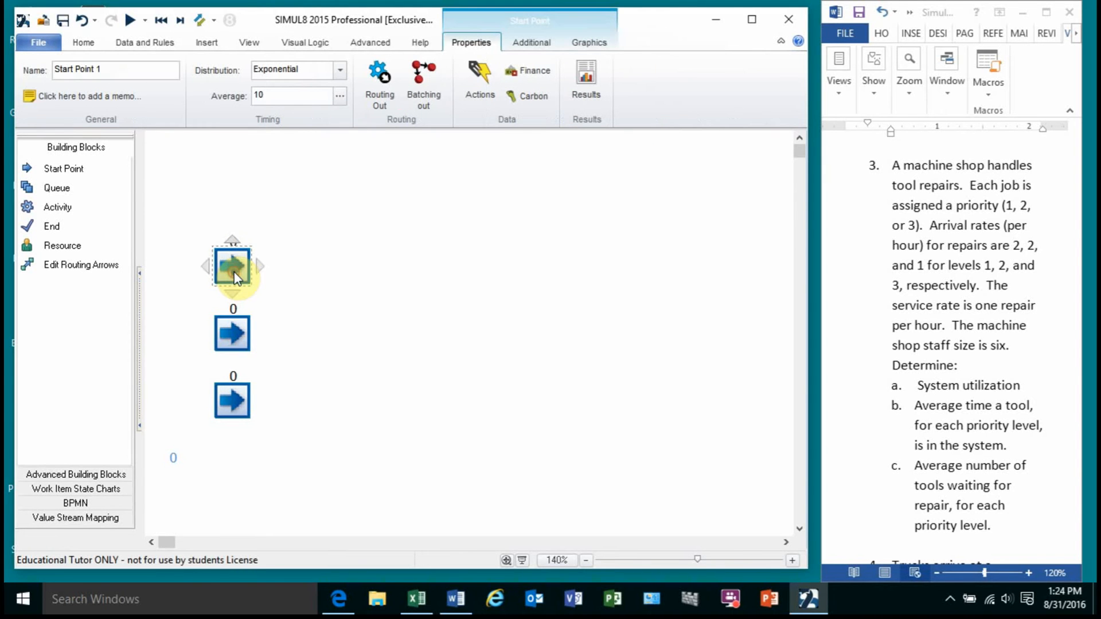
{"action": "left_click", "coordinate": [225, 259]}
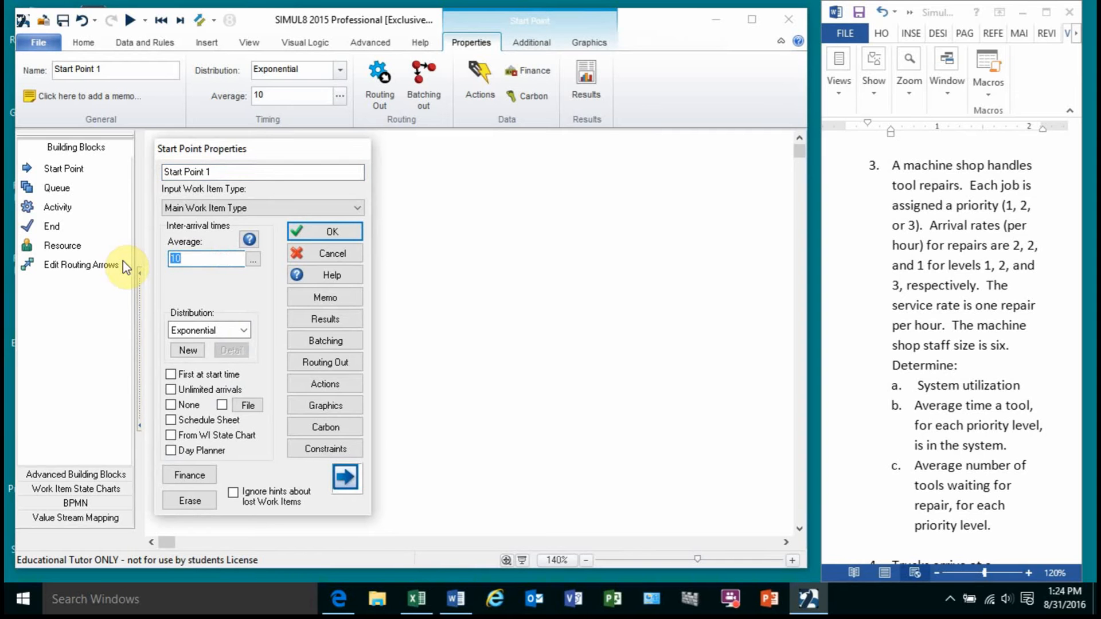
{"action": "type", "text": "1/2"}
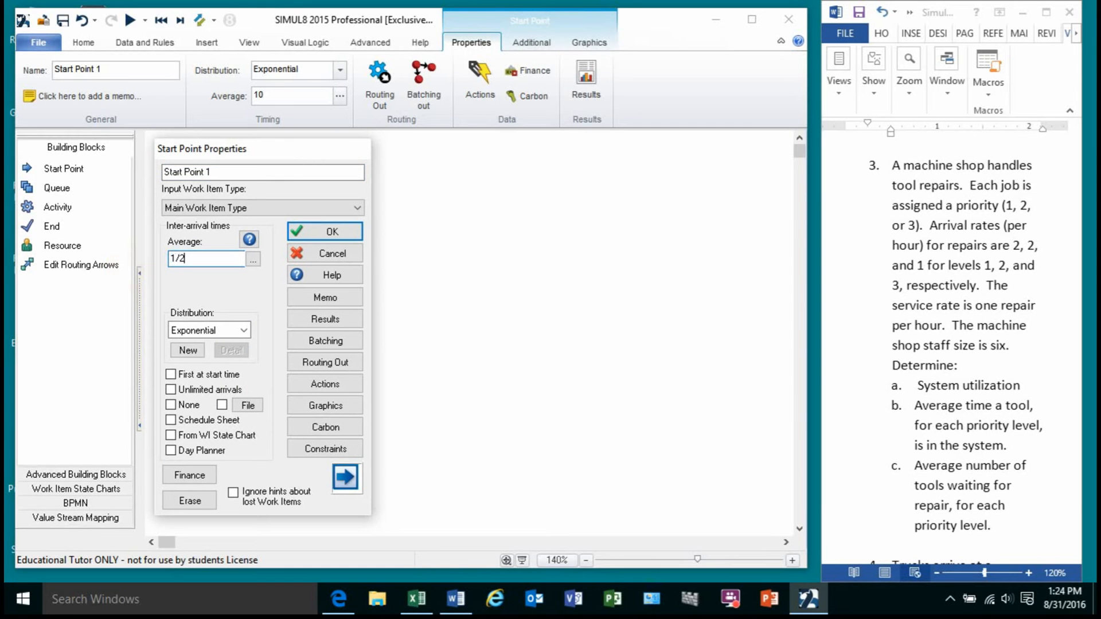
{"action": "left_click", "coordinate": [336, 230]}
Step: Set the average inter-arrival time of Start Point 2 to 1/2
{"action": "double_click", "coordinate": [231, 333]}
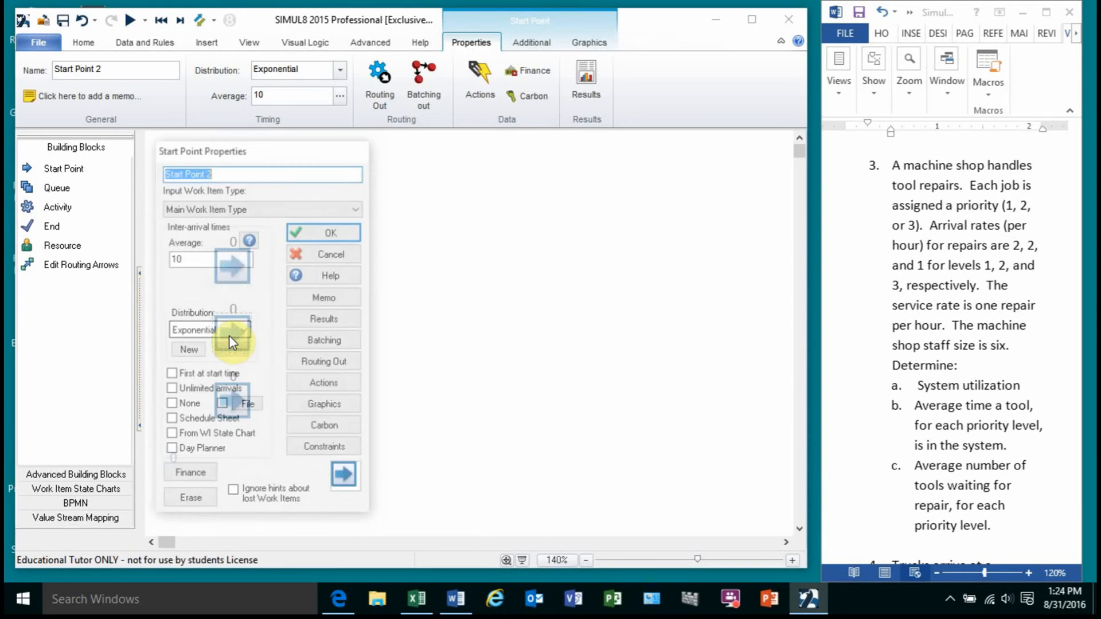
{"action": "left_click", "coordinate": [198, 259]}
{"action": "left_click", "coordinate": [199, 259]}
{"action": "left_click_drag", "start_coordinate": [198, 264], "coordinate": [5, 262]}
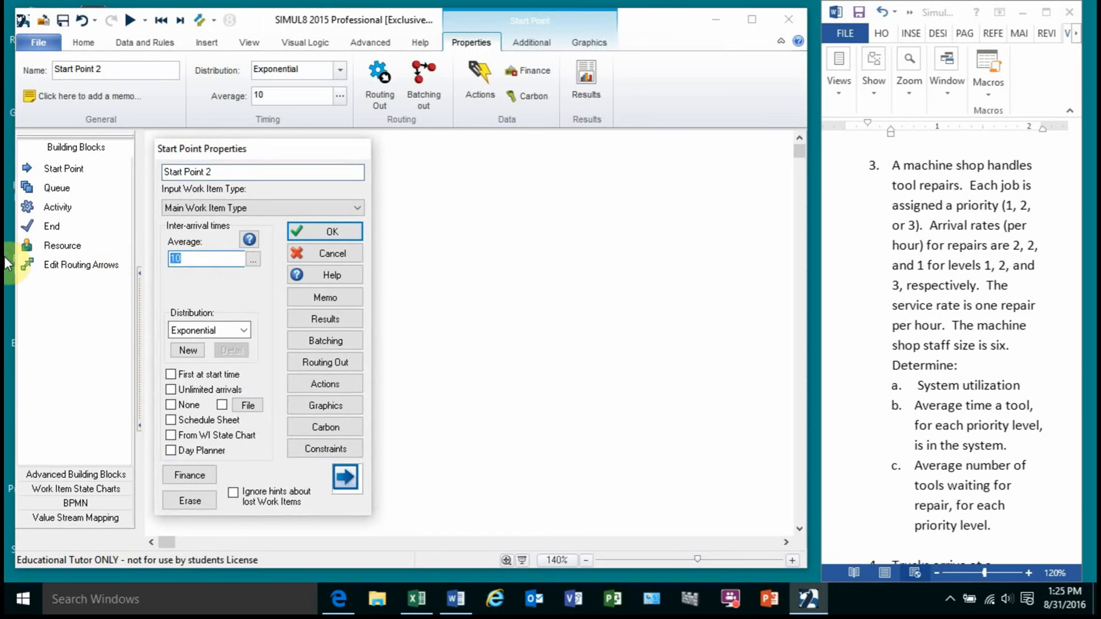
{"action": "type", "text": "1/2"}
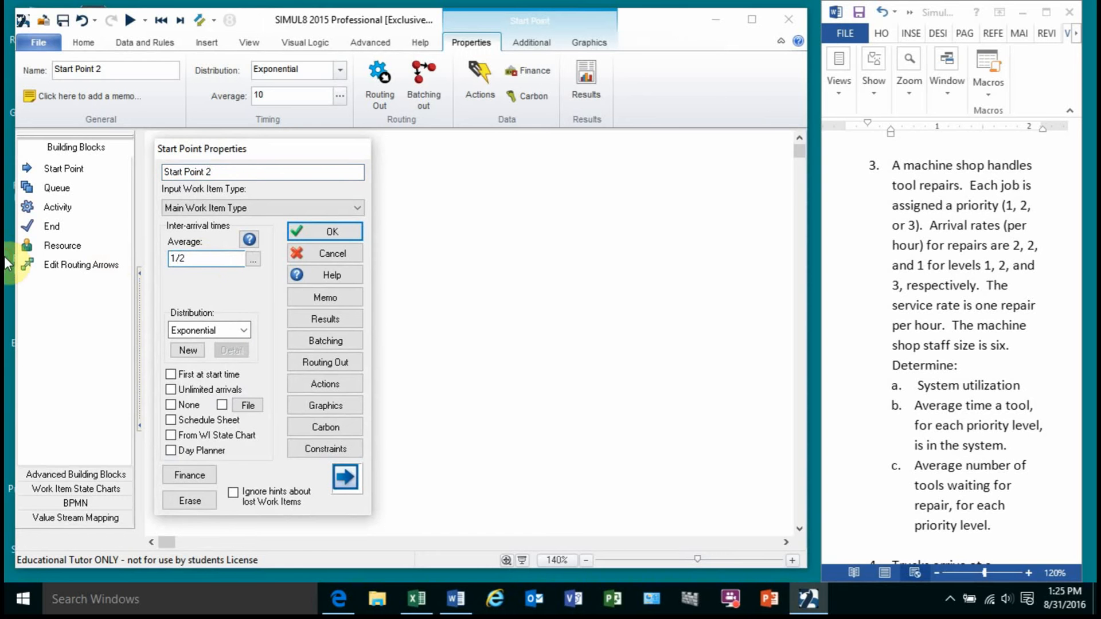
{"action": "left_click", "coordinate": [303, 232]}
Step: Set the average inter-arrival time of Start Point 3 to 1/1
{"action": "double_click", "coordinate": [231, 397]}
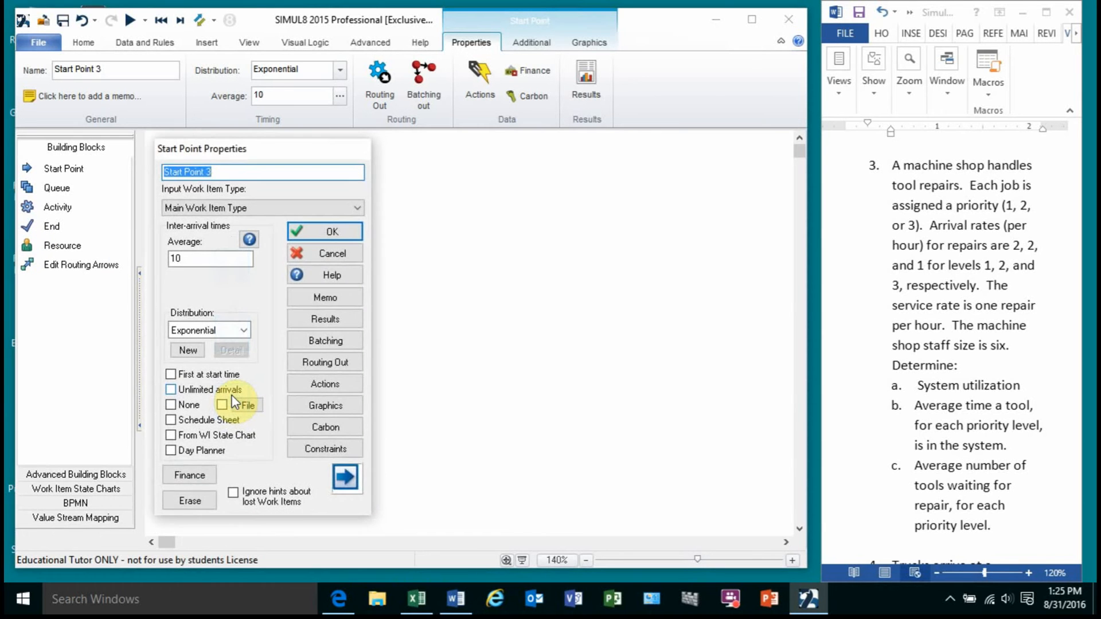
{"action": "left_click", "coordinate": [195, 258]}
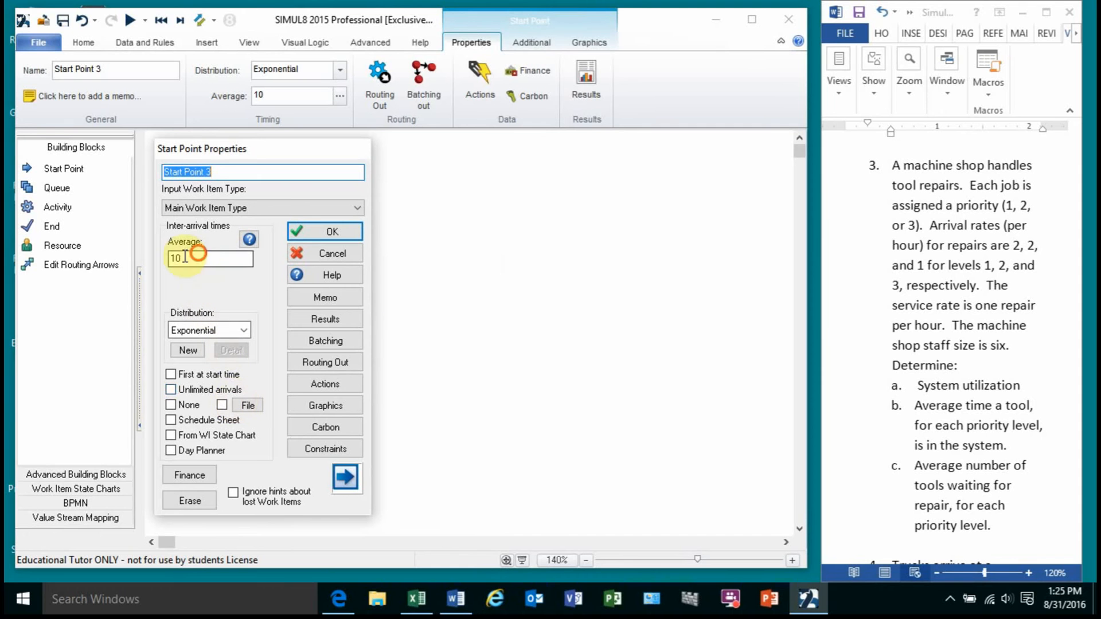
{"action": "type", "text": "1/1"}
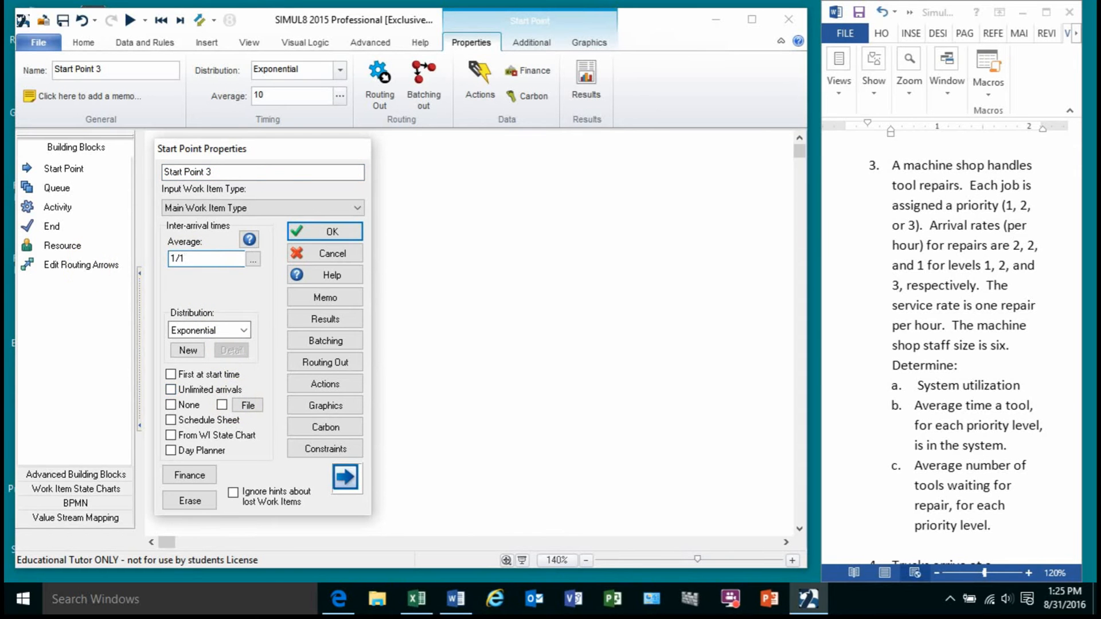
{"action": "left_click", "coordinate": [312, 238]}
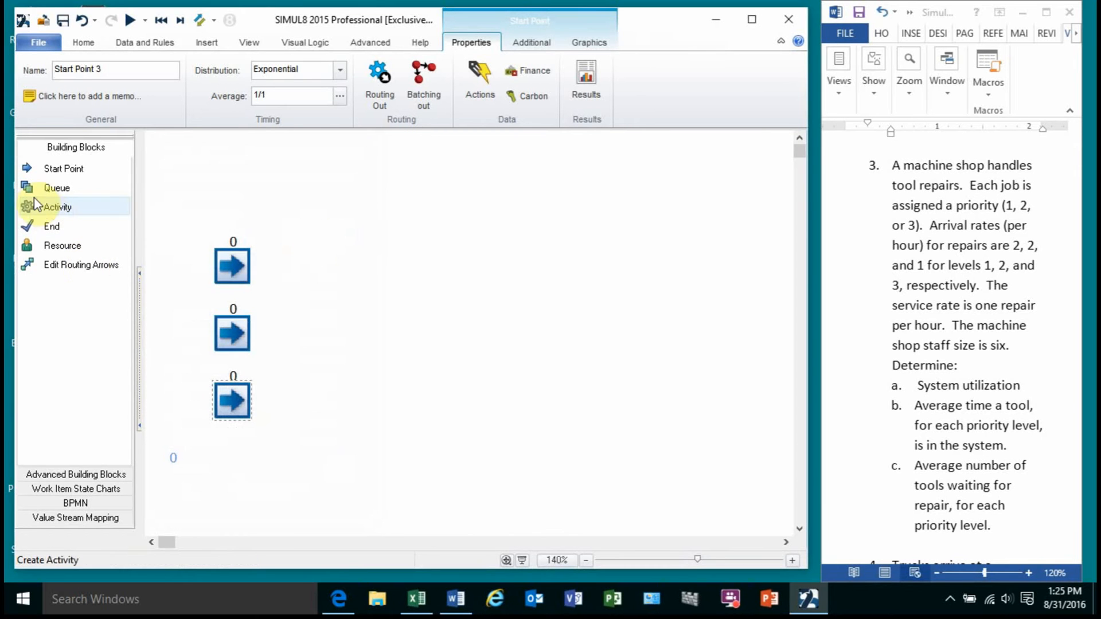
Step: Add a queue beside the first start point and delete the routing arrow reaching it from Start Point 3
{"action": "left_click", "coordinate": [46, 190]}
{"action": "left_click", "coordinate": [341, 263]}
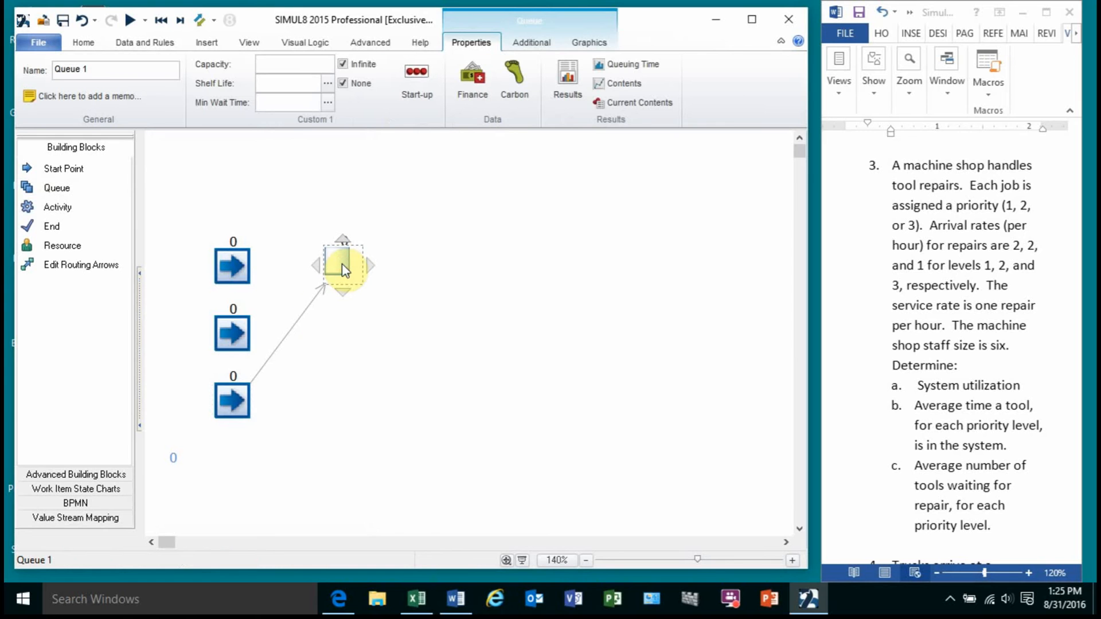
{"action": "left_click", "coordinate": [298, 317]}
{"action": "key", "text": "Delete"}
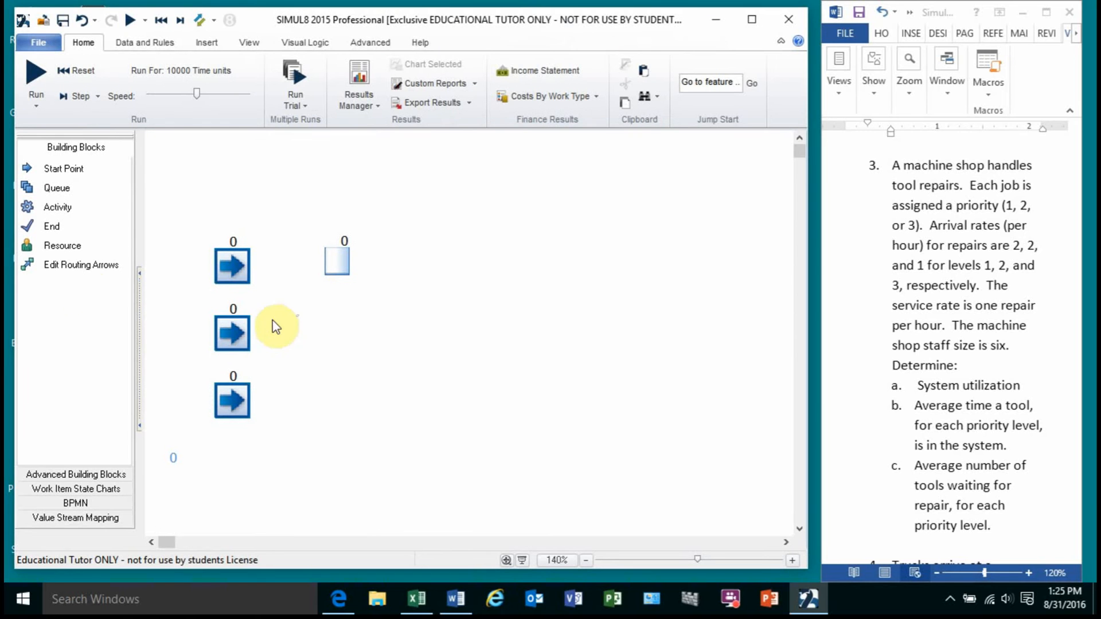
Step: Add two more queues, one beside the second start point and one beside the third
{"action": "left_click", "coordinate": [63, 188]}
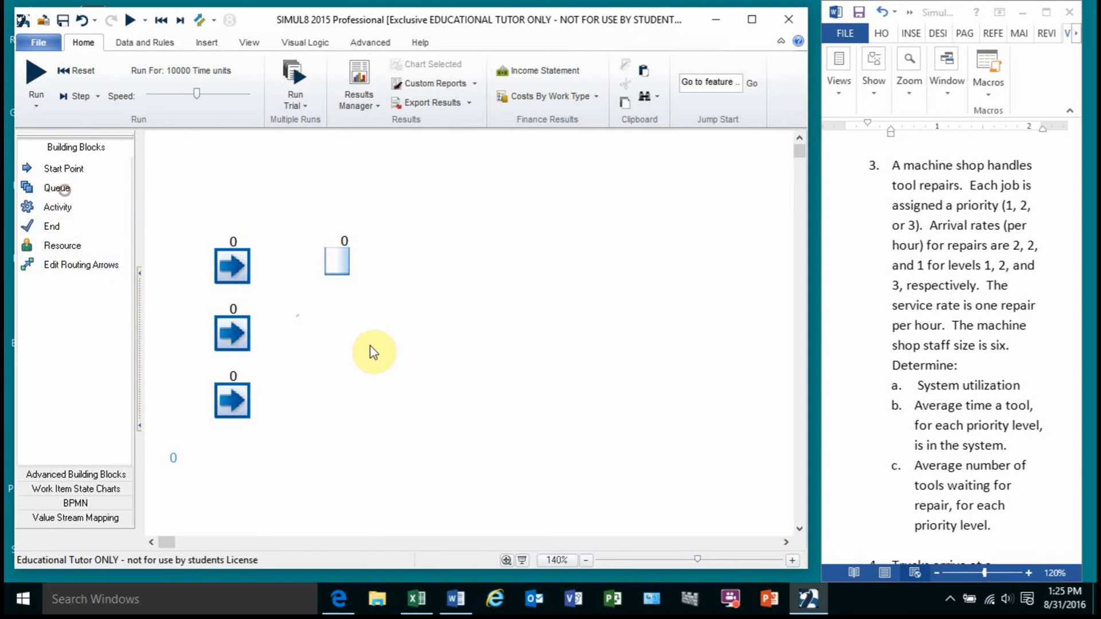
{"action": "left_click", "coordinate": [337, 330]}
{"action": "left_click", "coordinate": [78, 191]}
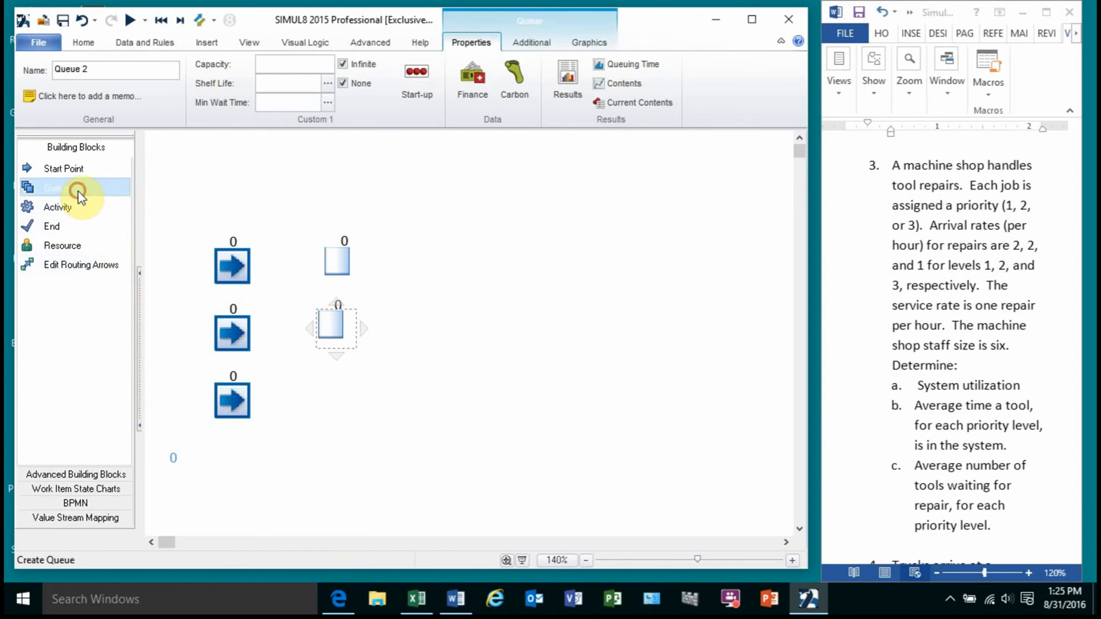
{"action": "left_click", "coordinate": [334, 410]}
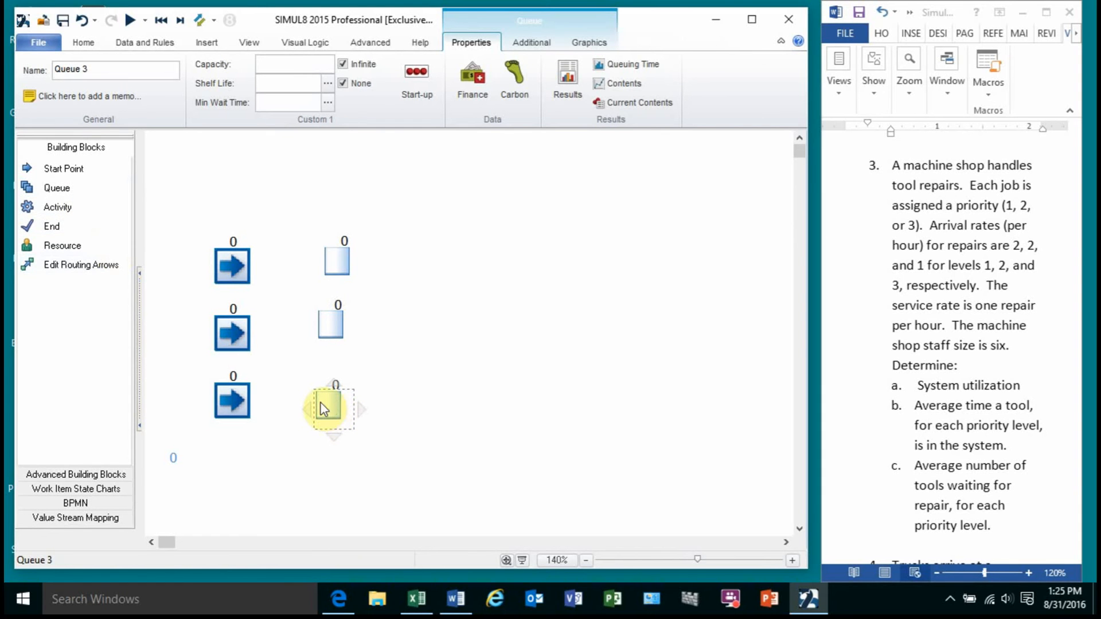
Step: Connect each of the three start points to its neighbouring queue with a routing arrow
{"action": "left_click", "coordinate": [86, 267]}
{"action": "left_click", "coordinate": [238, 265]}
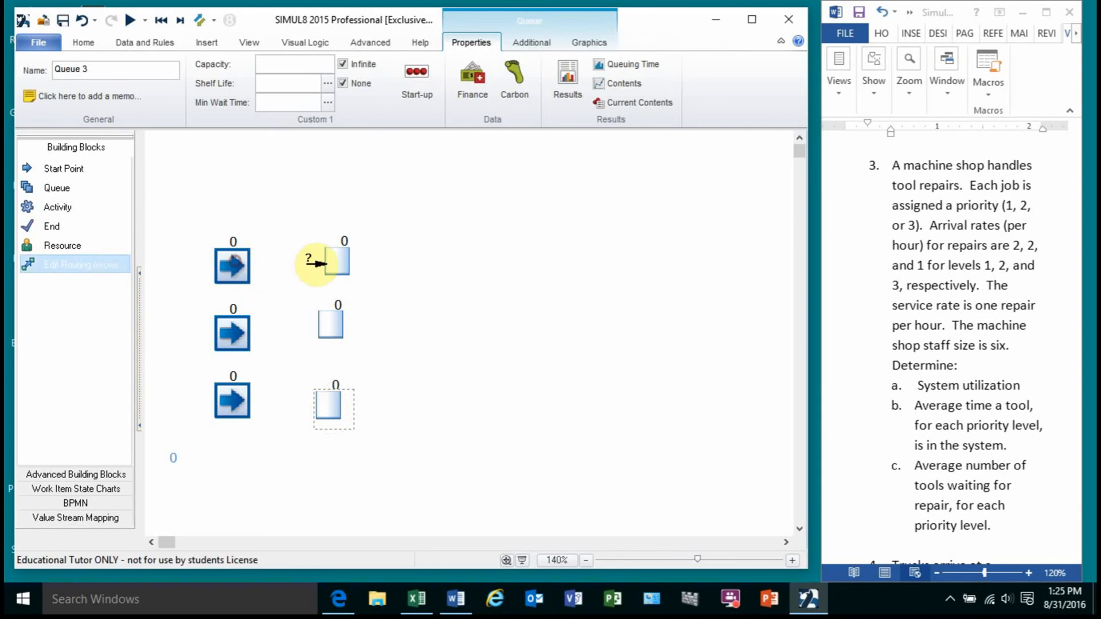
{"action": "left_click", "coordinate": [333, 259]}
{"action": "left_click", "coordinate": [231, 333]}
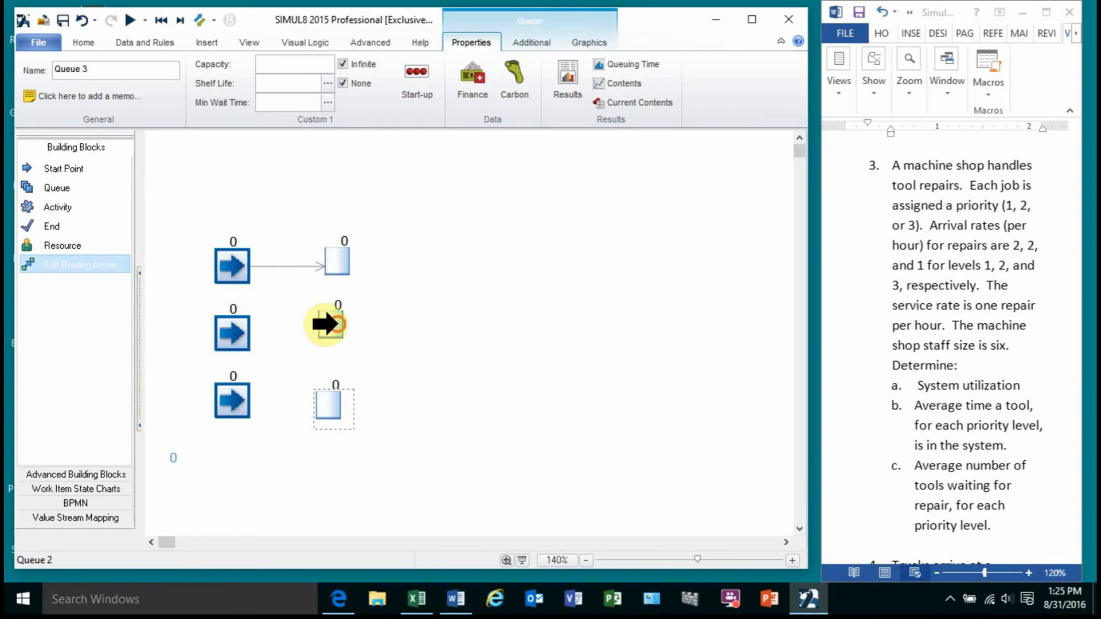
{"action": "left_click", "coordinate": [327, 322]}
{"action": "left_click", "coordinate": [236, 398]}
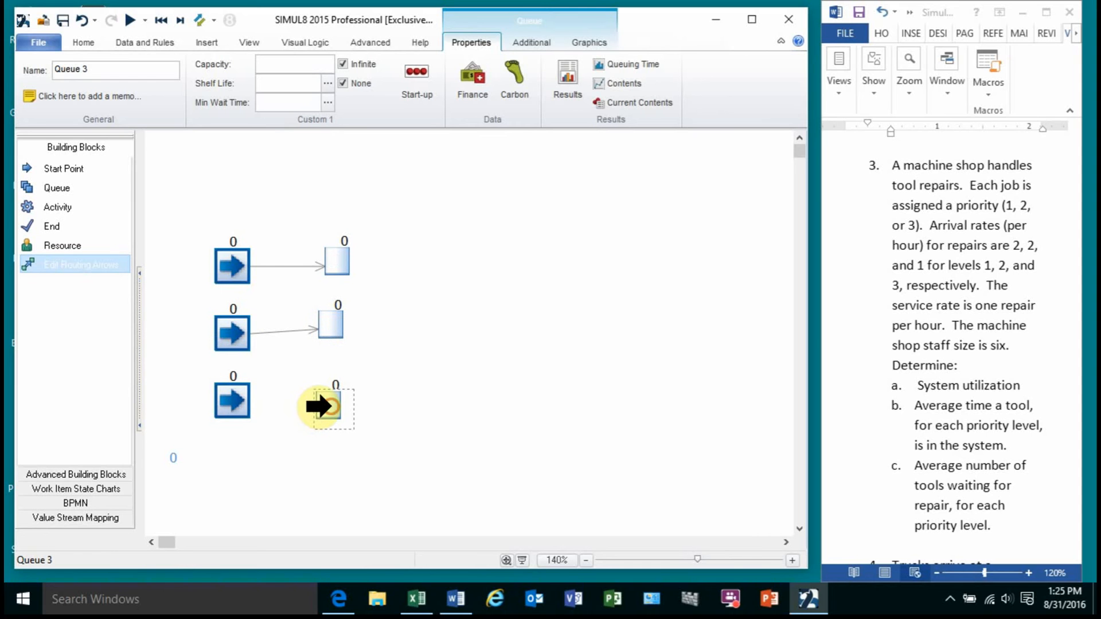
{"action": "left_click", "coordinate": [325, 406]}
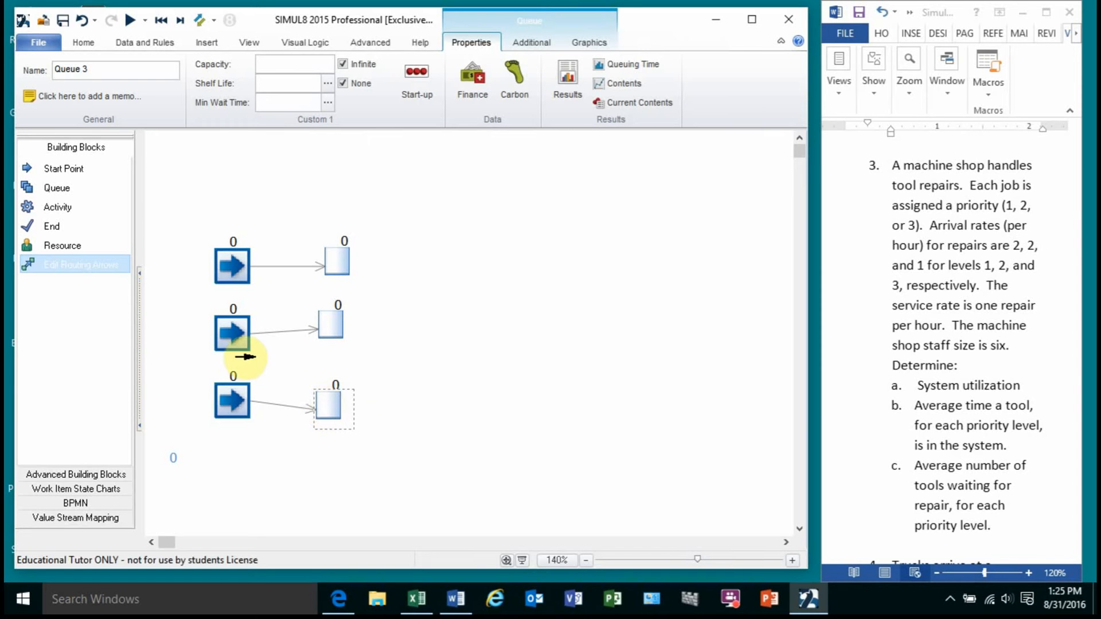
Step: Place an activity beyond the queues and remove the routing arrow leading to it from the third queue
{"action": "left_click", "coordinate": [56, 208]}
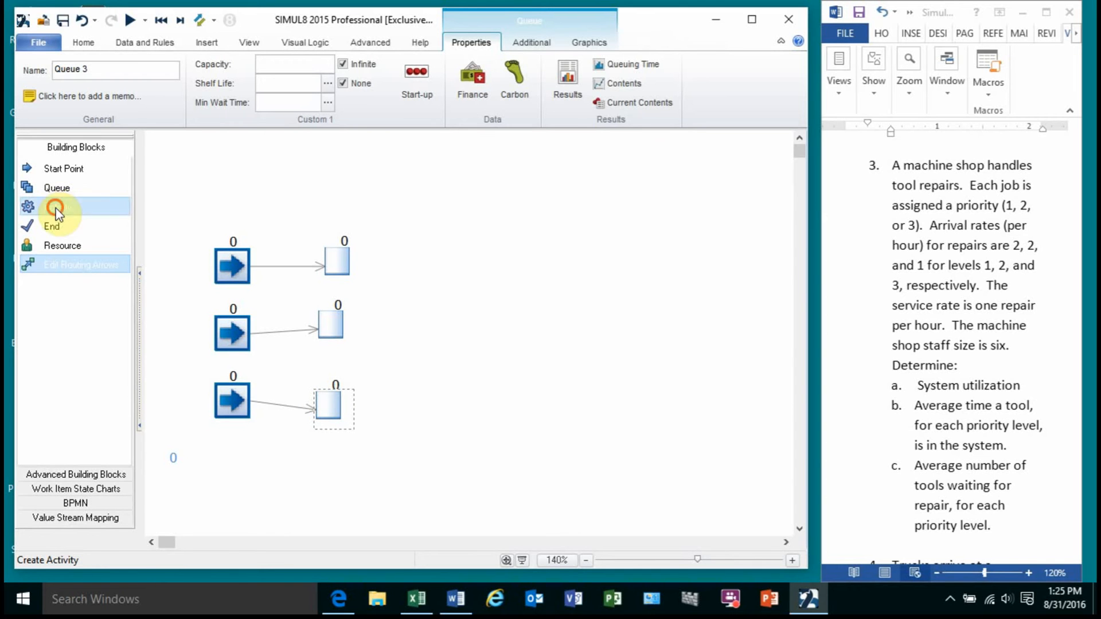
{"action": "left_click", "coordinate": [494, 211]}
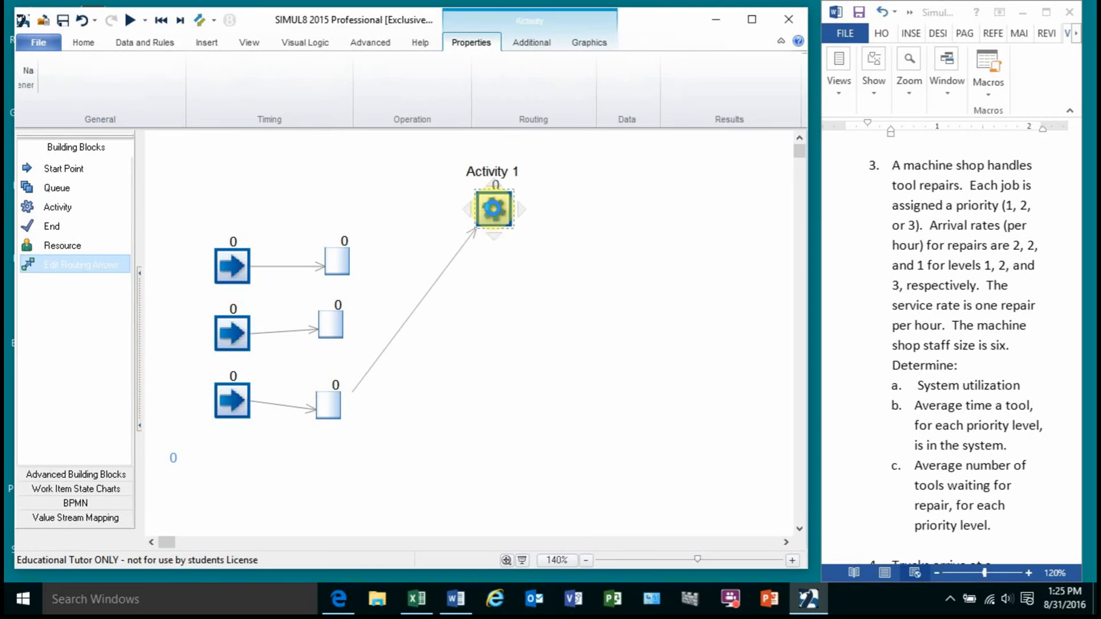
{"action": "left_click", "coordinate": [426, 301]}
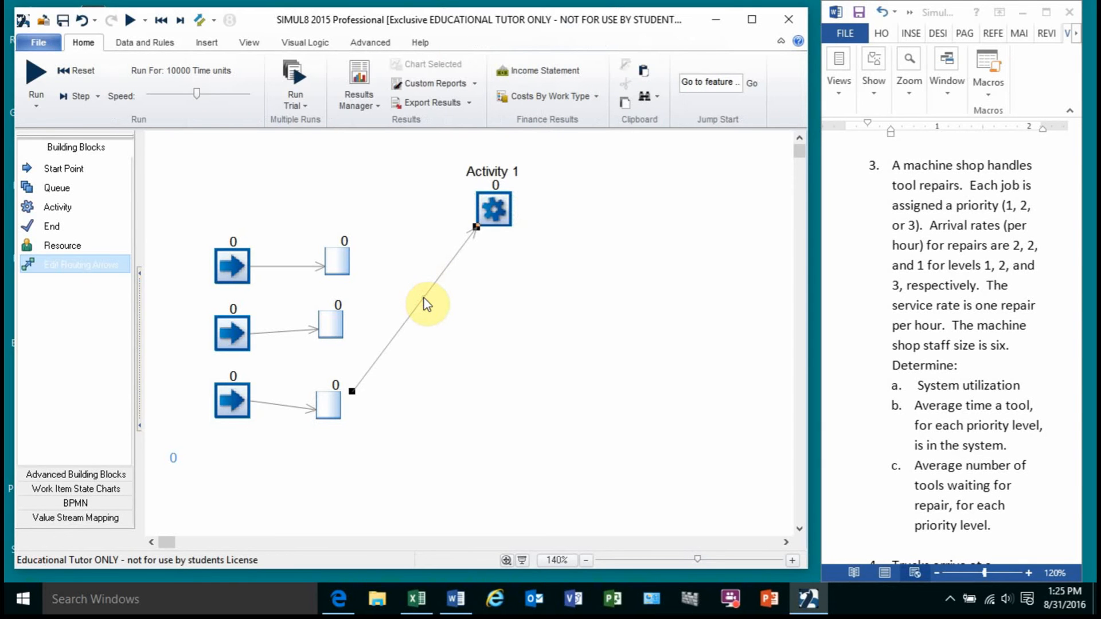
Step: Set Activity 1's timing to an Exponential distribution with an average of 1/1
{"action": "double_click", "coordinate": [483, 220]}
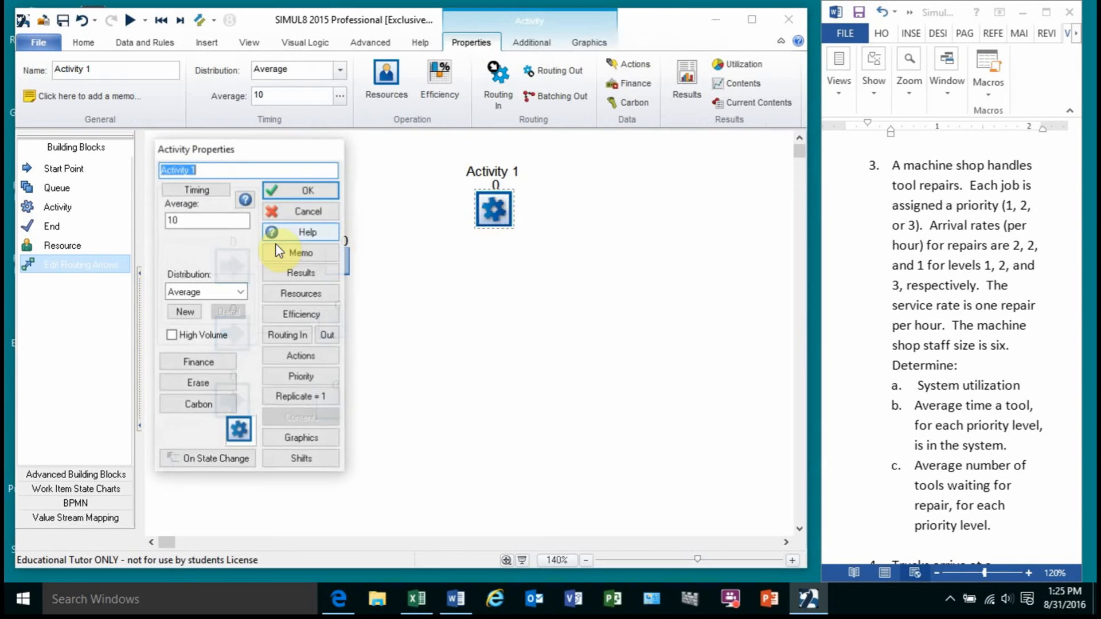
{"action": "left_click", "coordinate": [241, 293]}
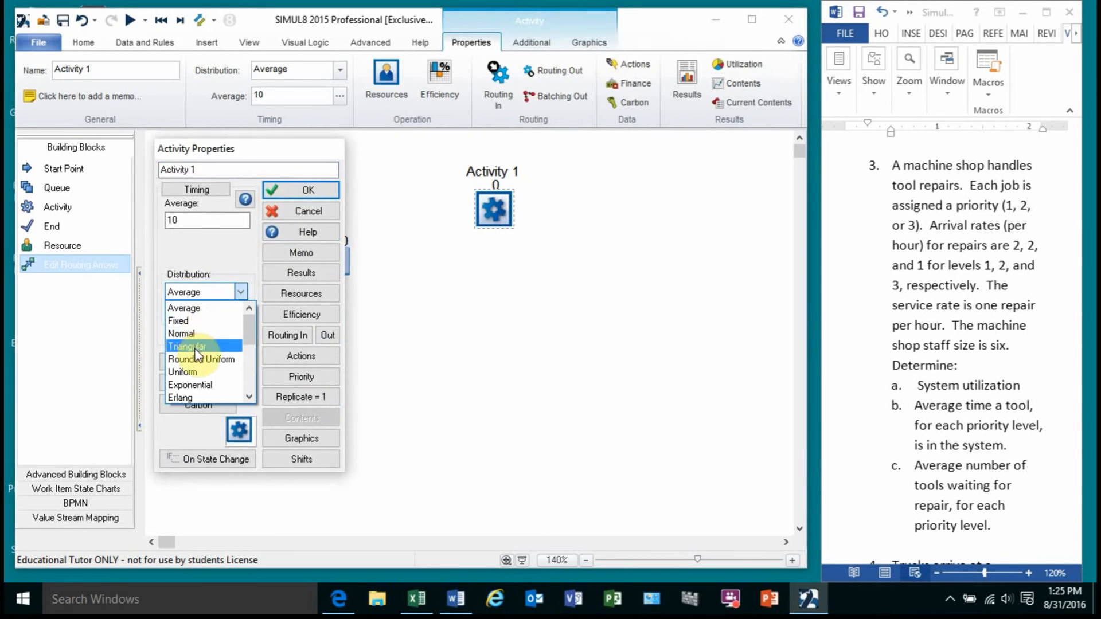
{"action": "left_click", "coordinate": [201, 382]}
{"action": "left_click_drag", "start_coordinate": [216, 221], "coordinate": [63, 225]}
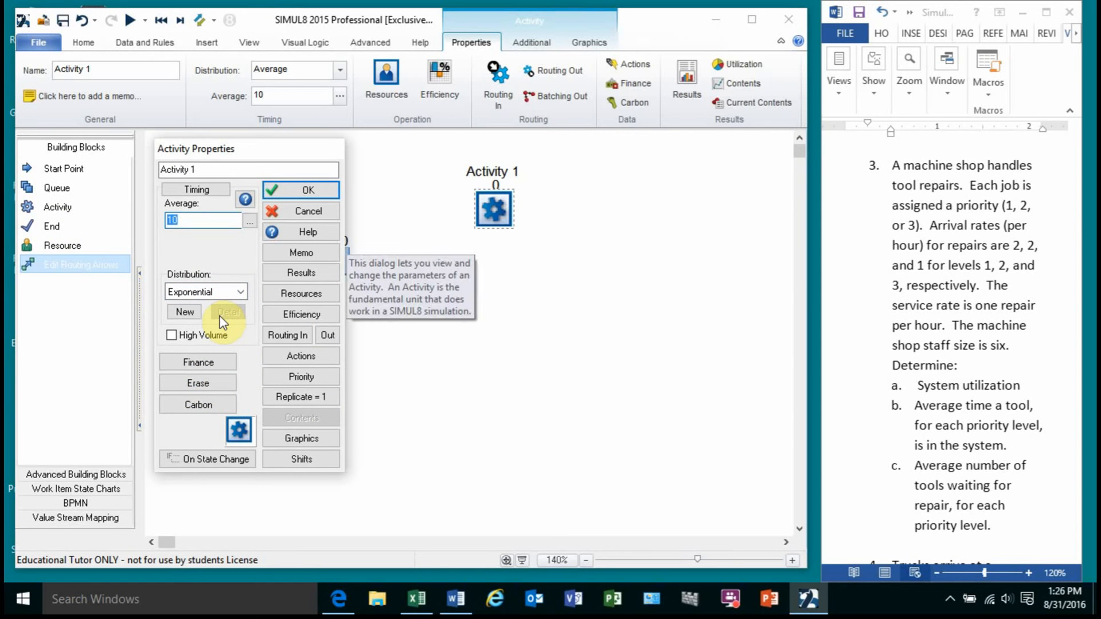
{"action": "type", "text": "1/1"}
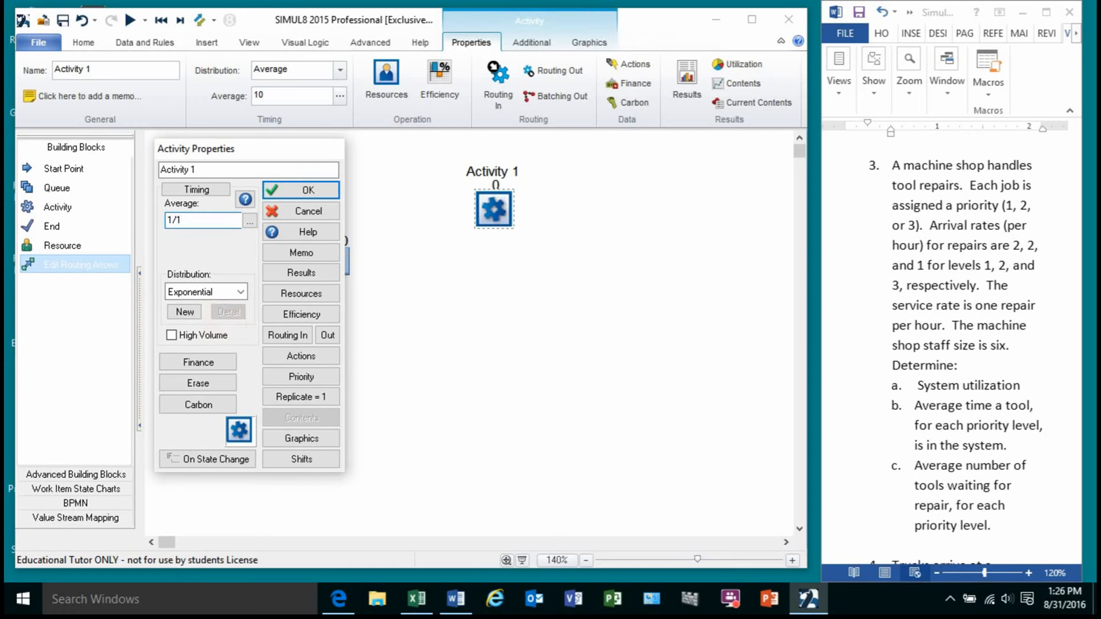
{"action": "left_click", "coordinate": [309, 191]}
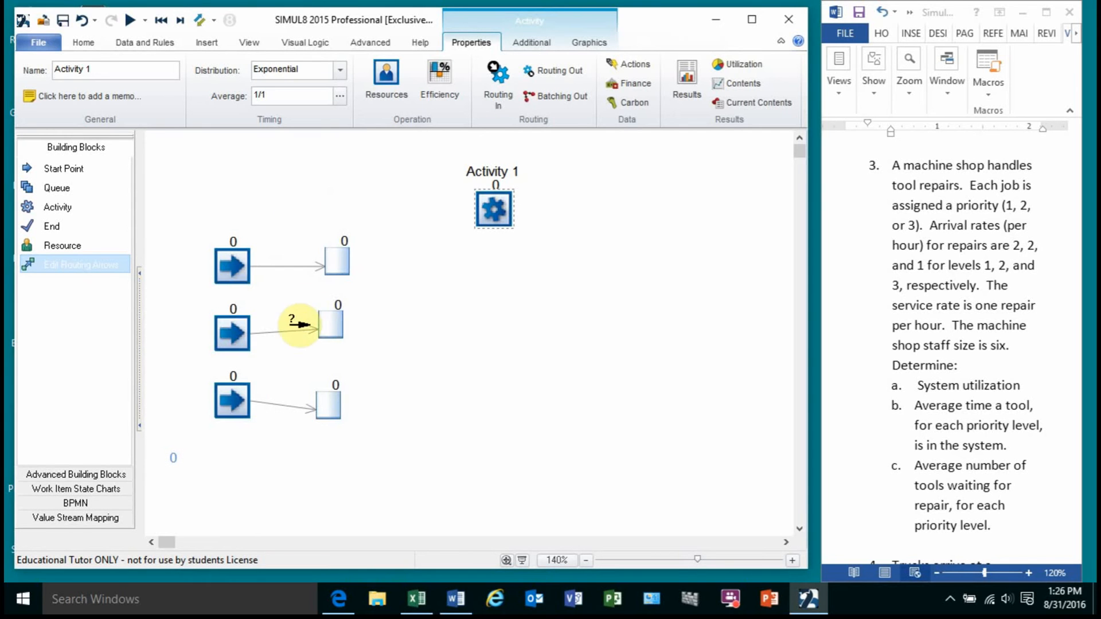
{"action": "left_click_drag", "start_coordinate": [324, 263], "coordinate": [486, 201]}
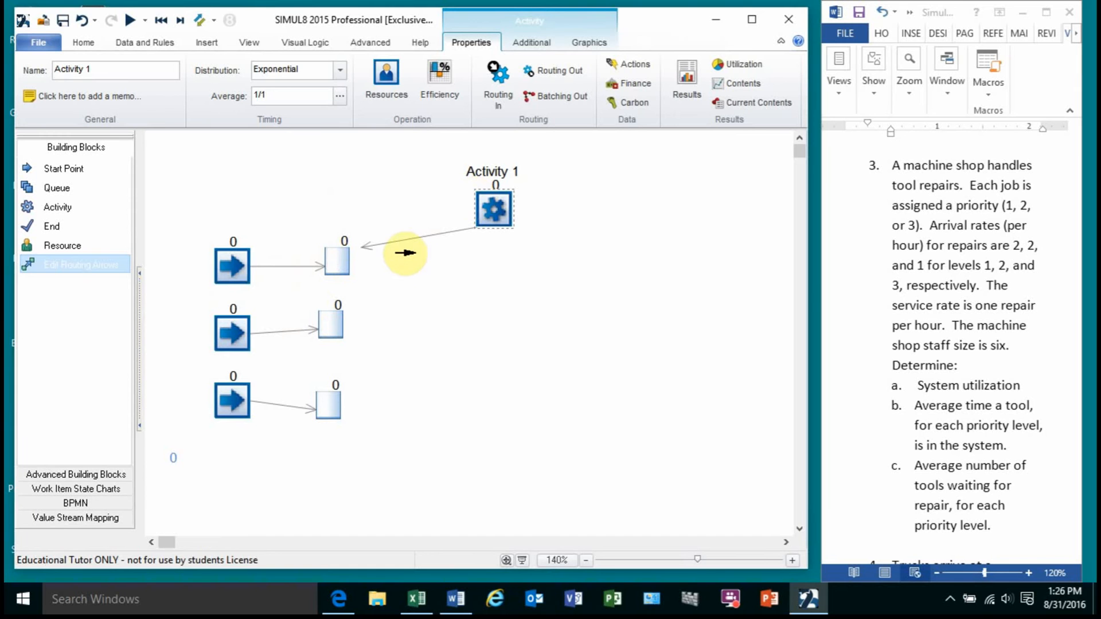
{"action": "left_click", "coordinate": [66, 265]}
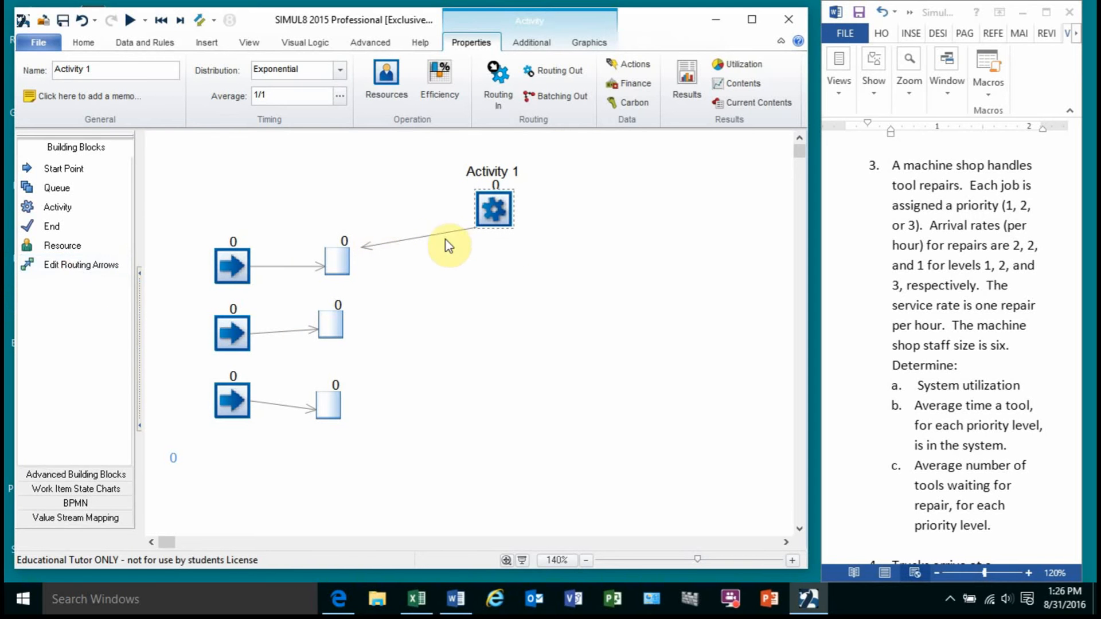
{"action": "left_click", "coordinate": [436, 235]}
{"action": "key", "text": "Delete"}
Step: Connect each of the three queues to Activity 1 with a routing arrow
{"action": "left_click", "coordinate": [103, 265]}
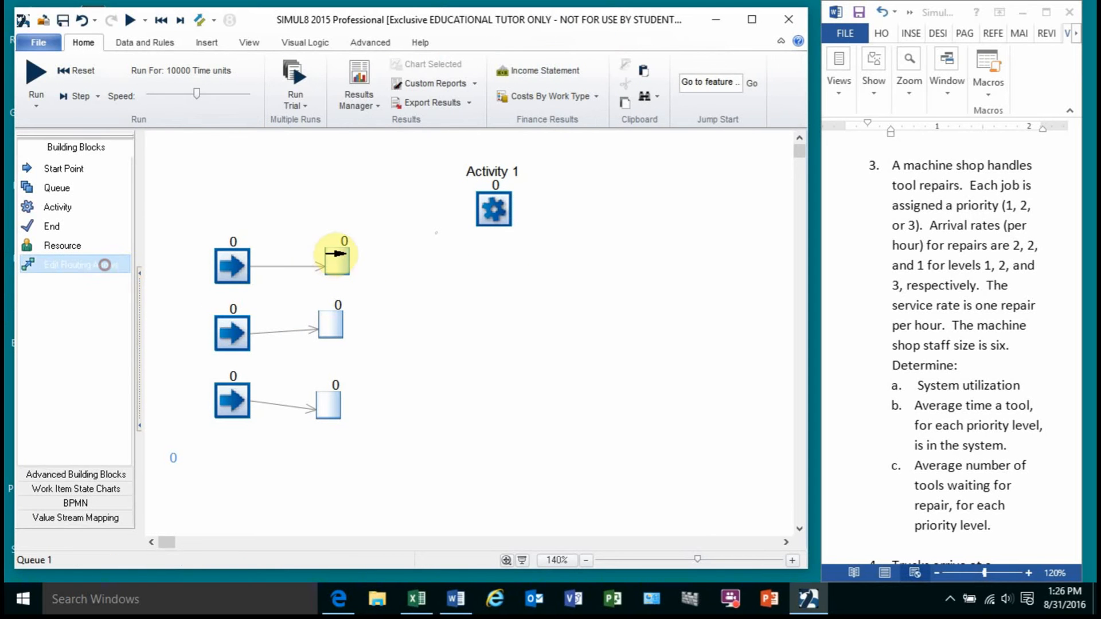
{"action": "left_click_drag", "start_coordinate": [335, 253], "coordinate": [487, 206]}
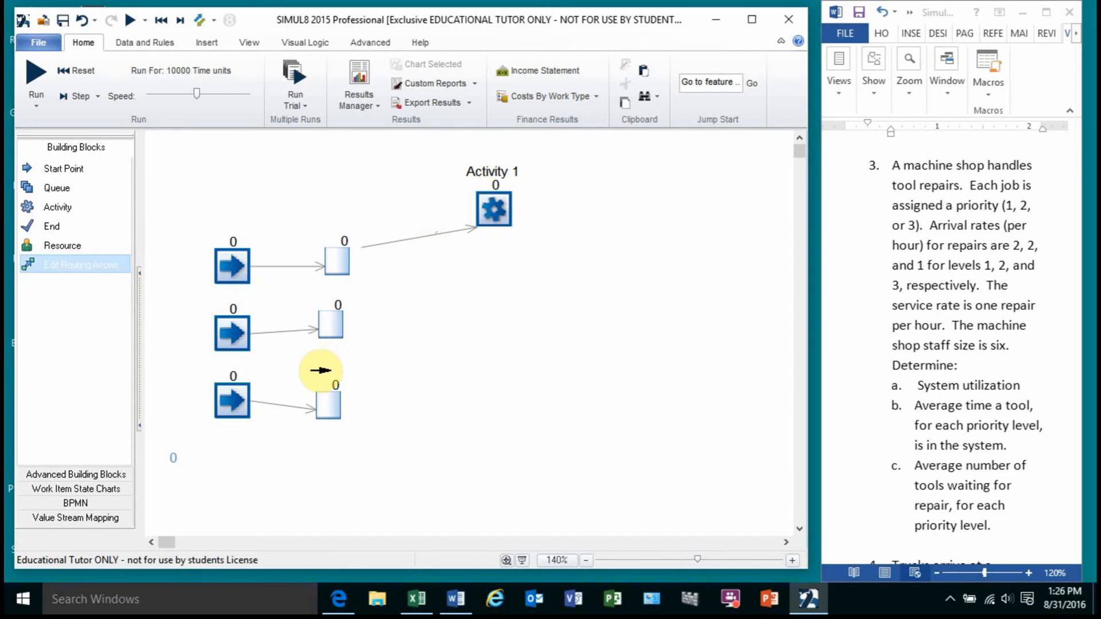
{"action": "left_click_drag", "start_coordinate": [321, 326], "coordinate": [493, 210]}
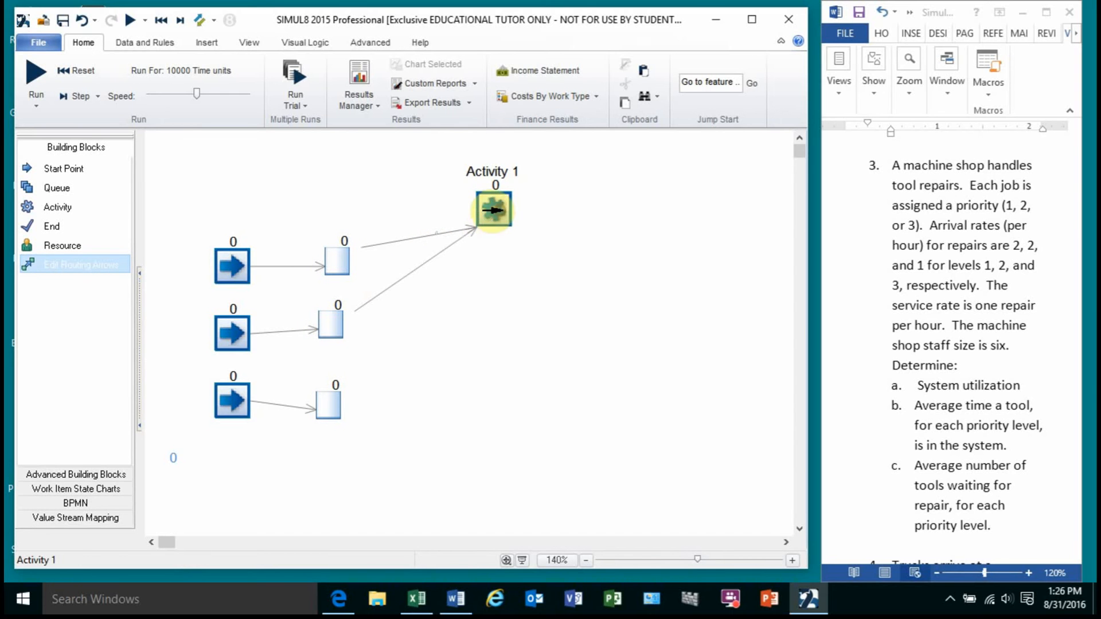
{"action": "left_click_drag", "start_coordinate": [321, 401], "coordinate": [481, 216]}
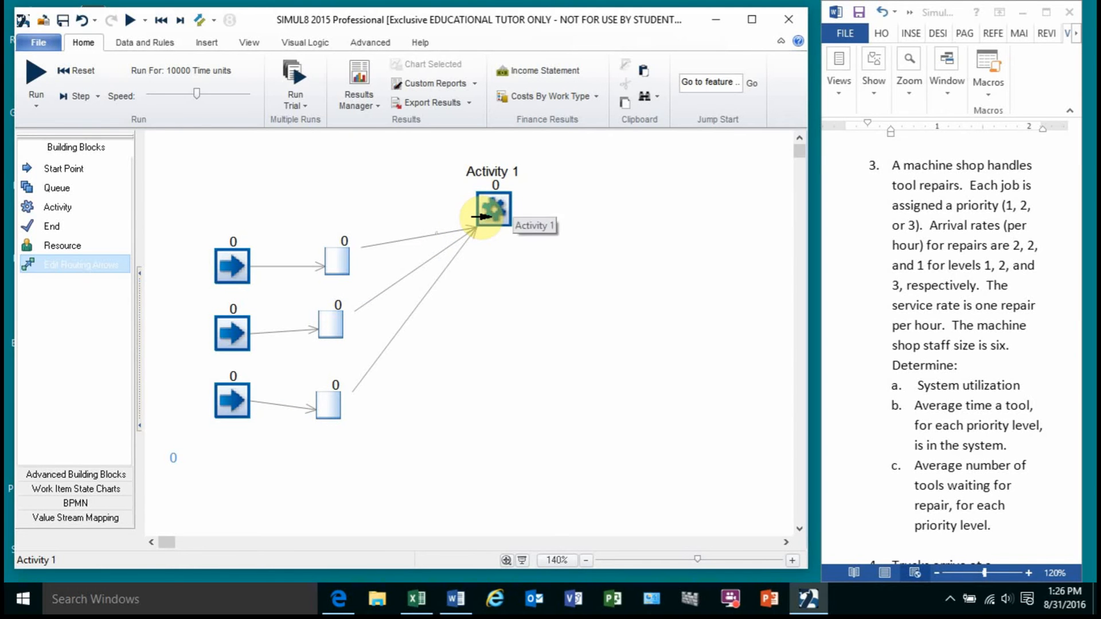
Step: Add three end points in a column beyond Activity 1 and shift each one slightly farther from the activity
{"action": "left_click", "coordinate": [54, 226]}
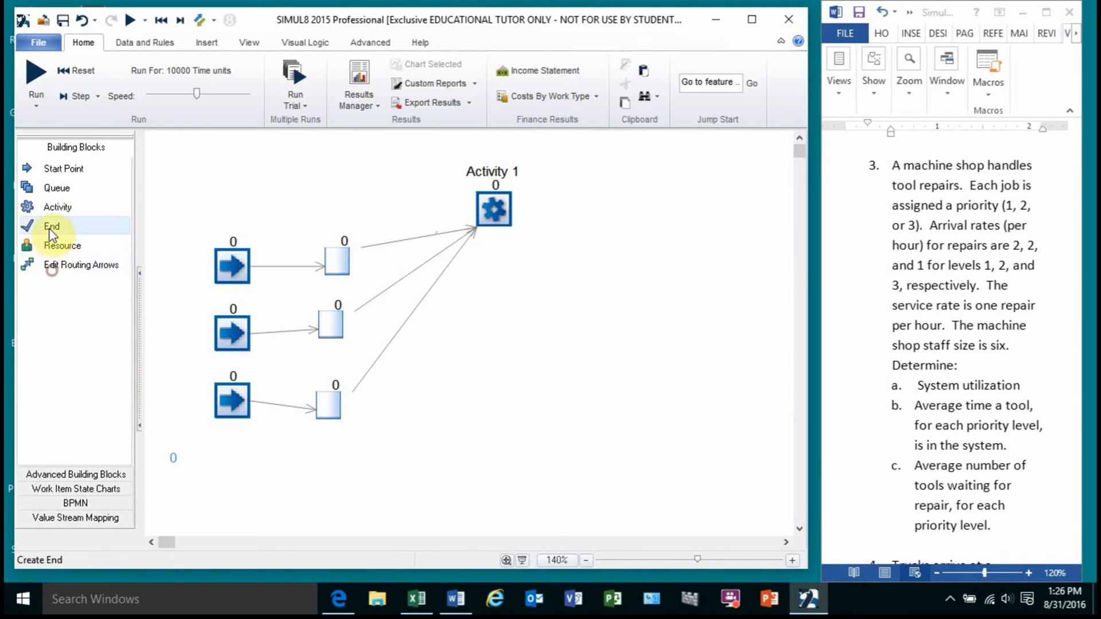
{"action": "left_click", "coordinate": [600, 251]}
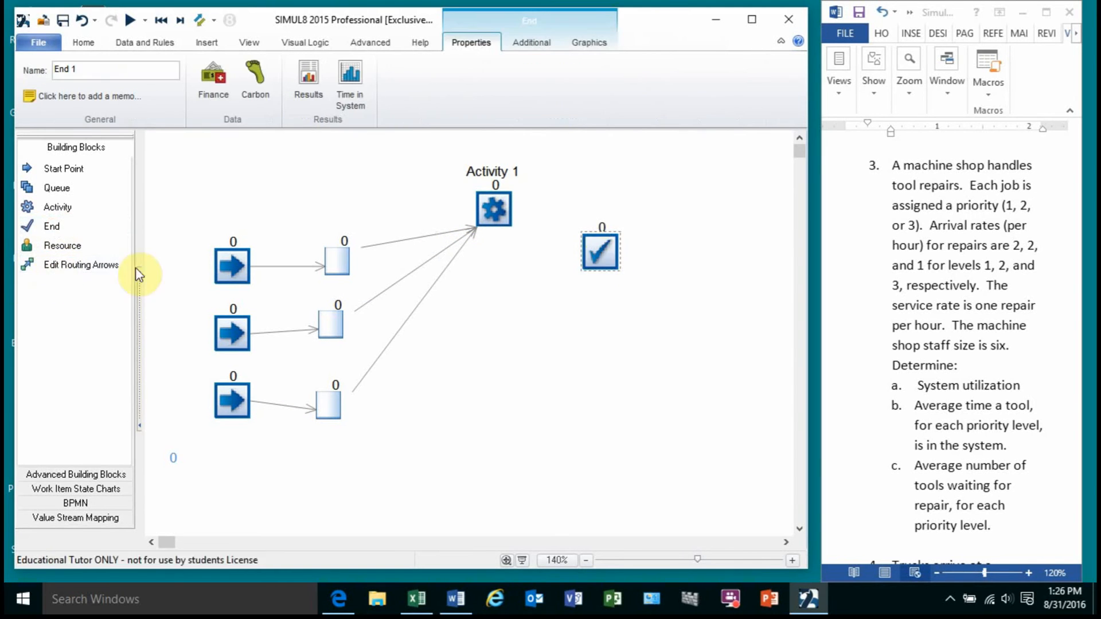
{"action": "left_click", "coordinate": [596, 318]}
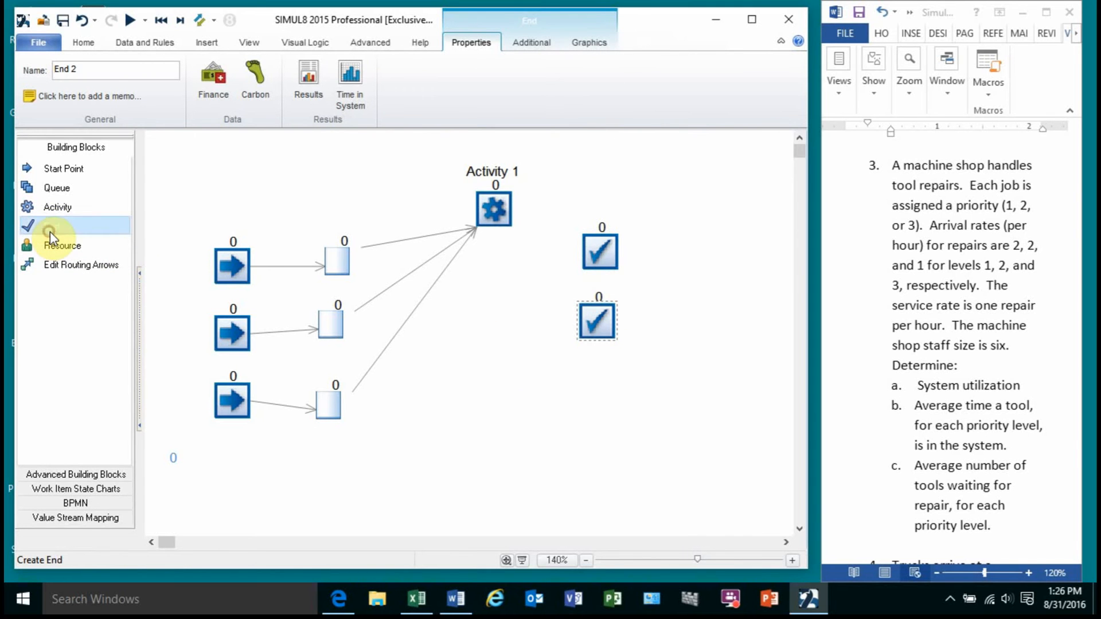
{"action": "left_click", "coordinate": [608, 402]}
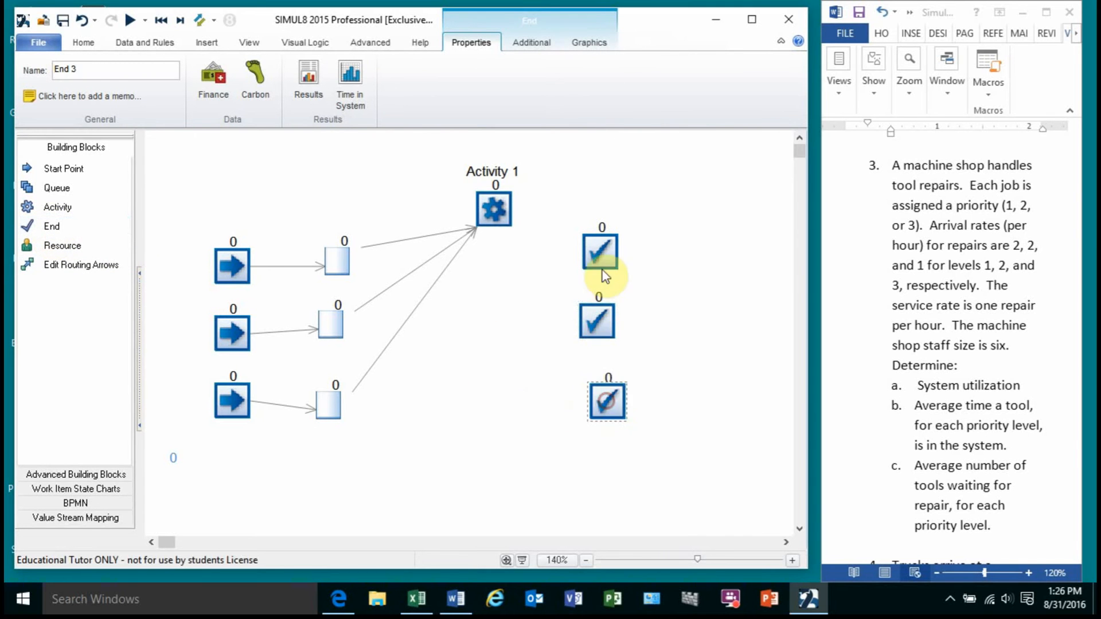
{"action": "left_click_drag", "start_coordinate": [600, 255], "coordinate": [629, 260]}
{"action": "left_click_drag", "start_coordinate": [627, 333], "coordinate": [665, 337]}
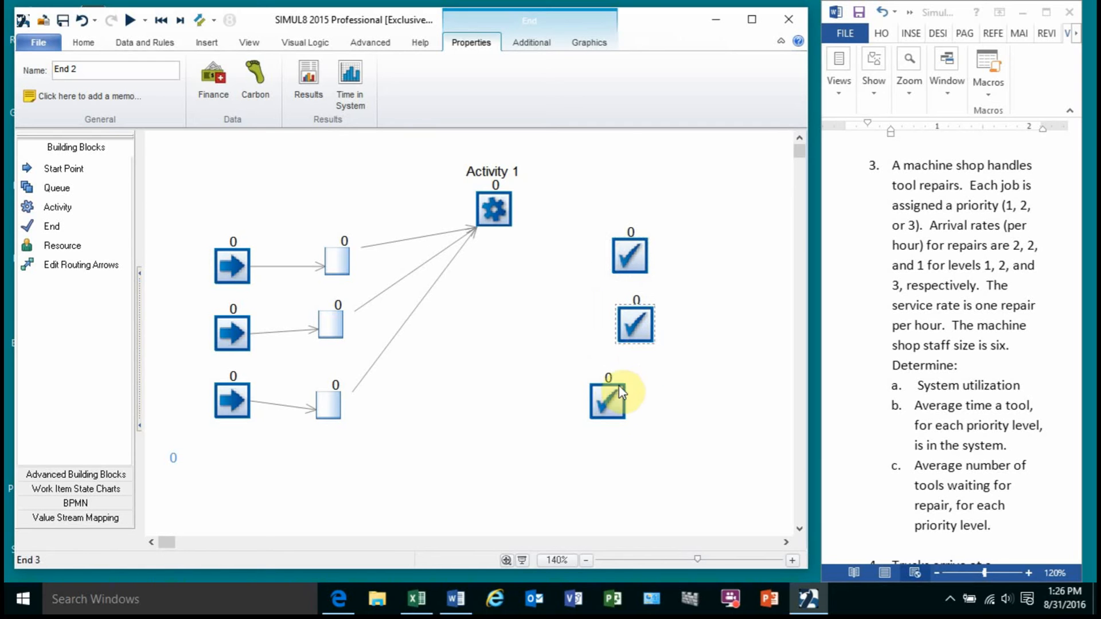
{"action": "left_click_drag", "start_coordinate": [609, 401], "coordinate": [645, 401]}
Step: Connect Activity 1 to each of the three end points with a routing arrow
{"action": "left_click", "coordinate": [57, 267]}
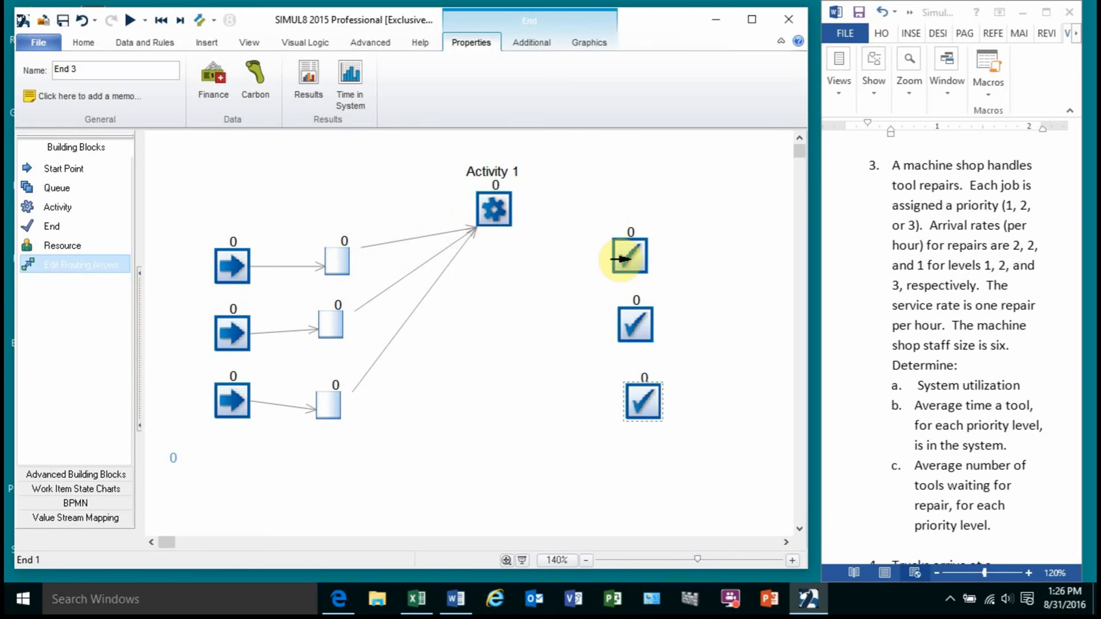
{"action": "left_click_drag", "start_coordinate": [615, 255], "coordinate": [619, 257]}
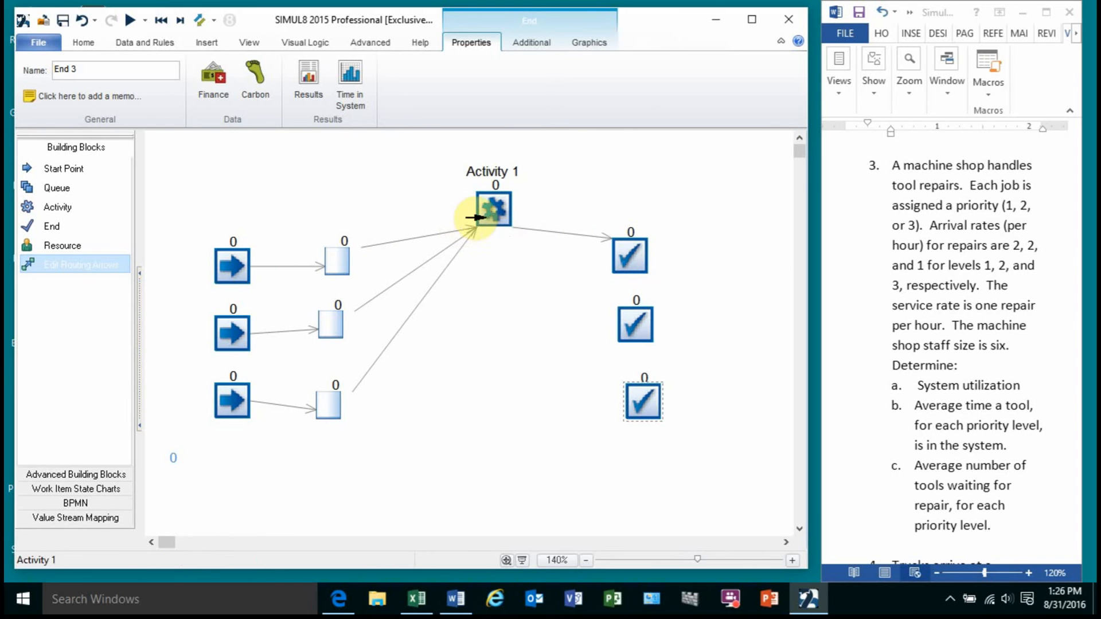
{"action": "left_click_drag", "start_coordinate": [480, 209], "coordinate": [631, 324]}
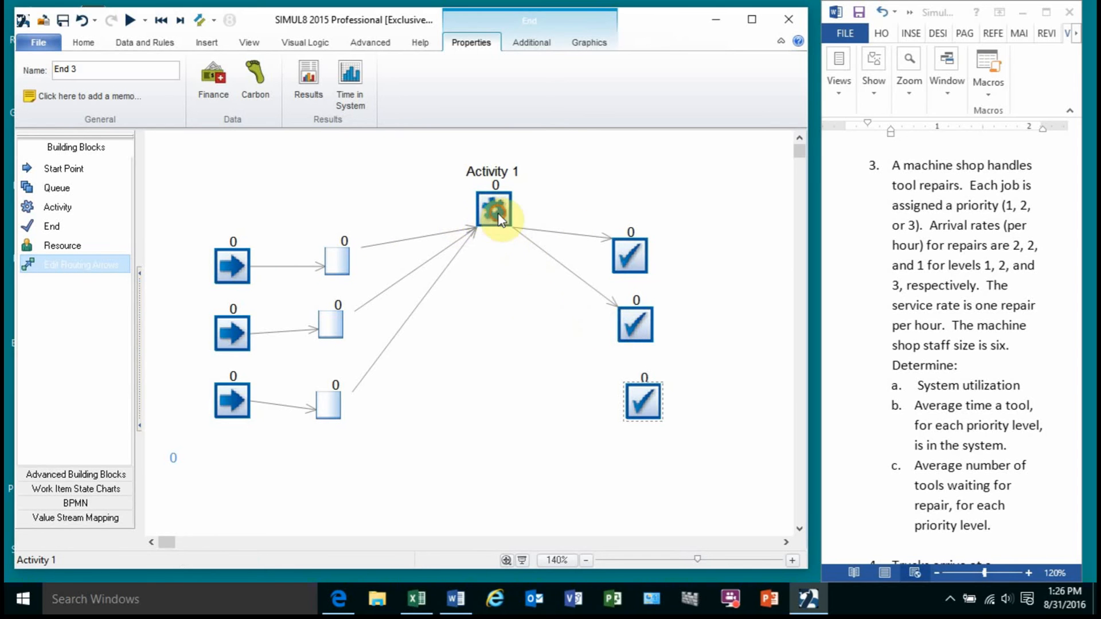
{"action": "left_click_drag", "start_coordinate": [491, 215], "coordinate": [632, 401]}
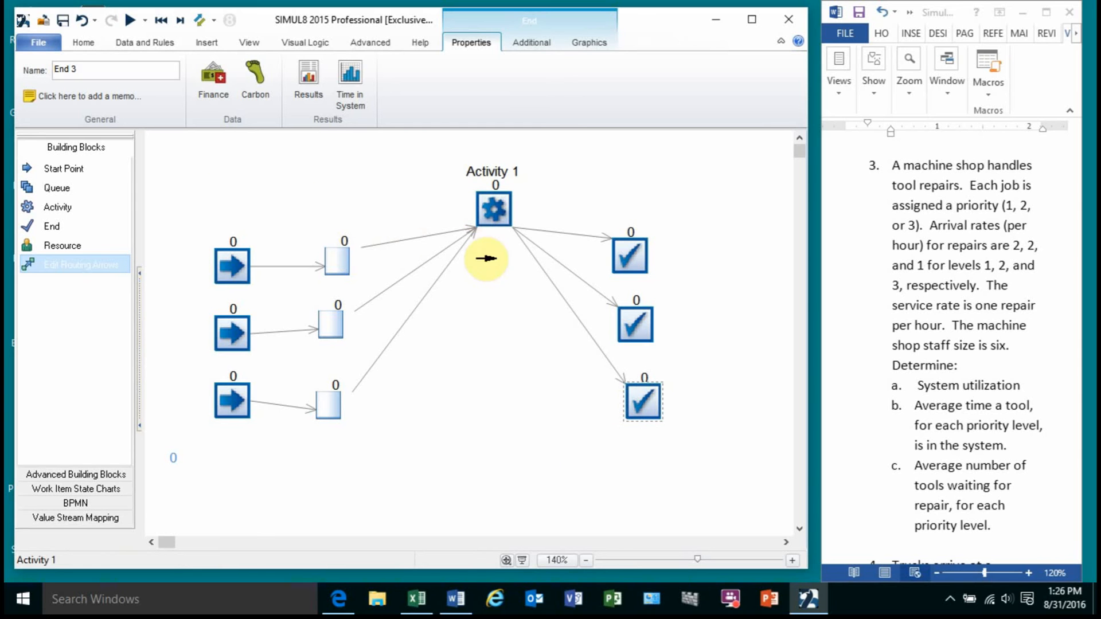
{"action": "left_click", "coordinate": [73, 267]}
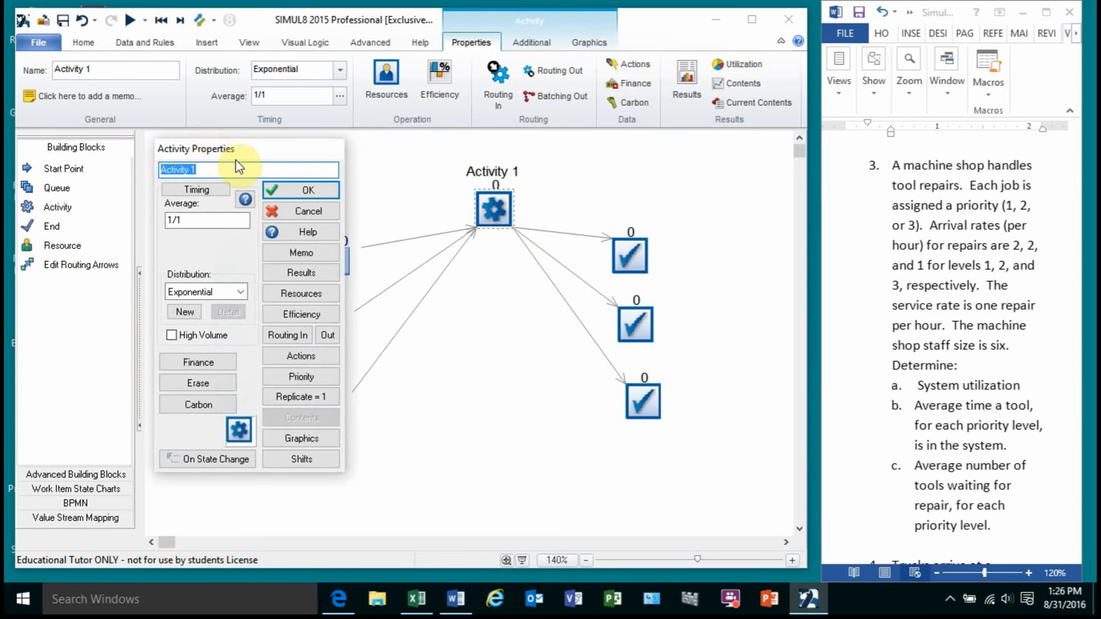
Step: Rename Activity 1 as Repair 1
{"action": "type", "text": "Repair 2"}
{"action": "key", "text": "BackSpace"}
{"action": "type", "text": "1"}
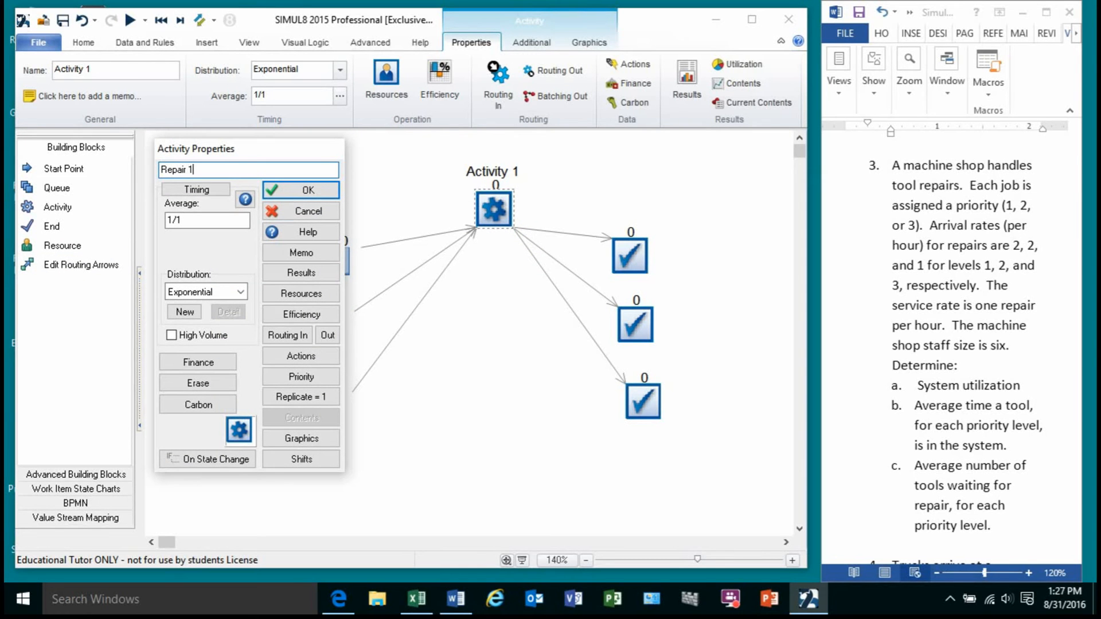
{"action": "left_click", "coordinate": [304, 190]}
Step: Open Repair 1's incoming routing settings and check which queue each list entry refers to
{"action": "double_click", "coordinate": [494, 208]}
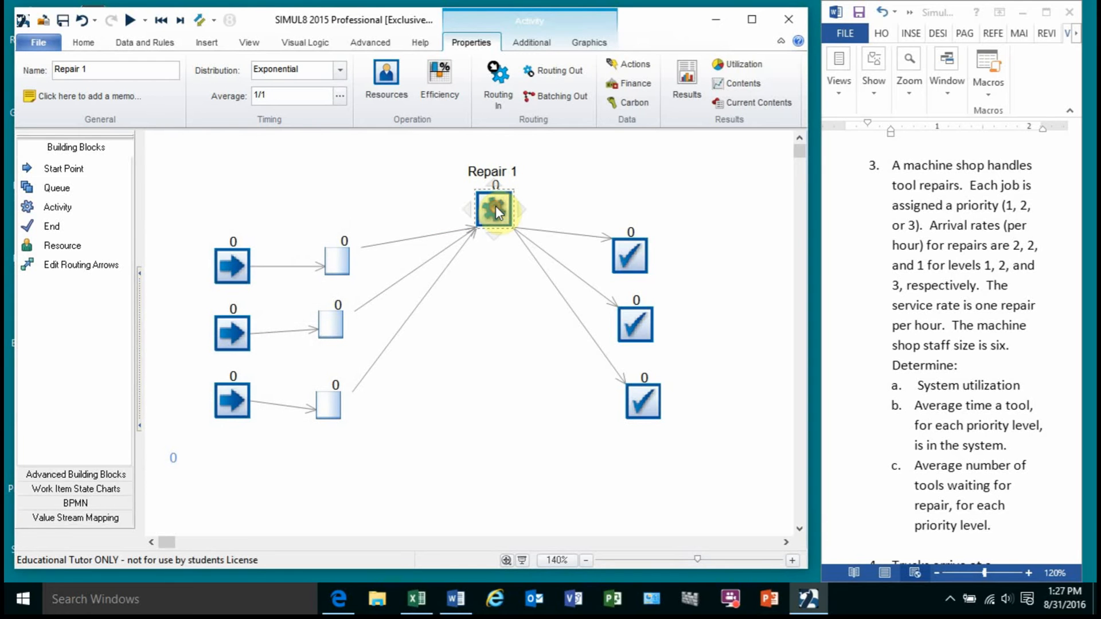
{"action": "left_click_drag", "start_coordinate": [225, 154], "coordinate": [759, 174]}
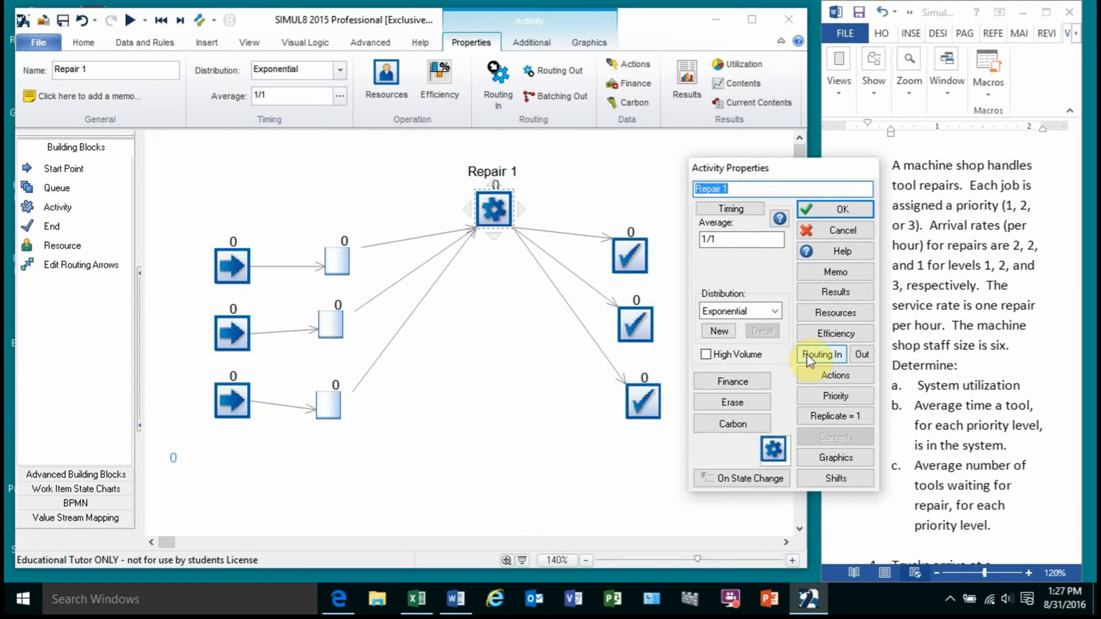
{"action": "left_click", "coordinate": [821, 354]}
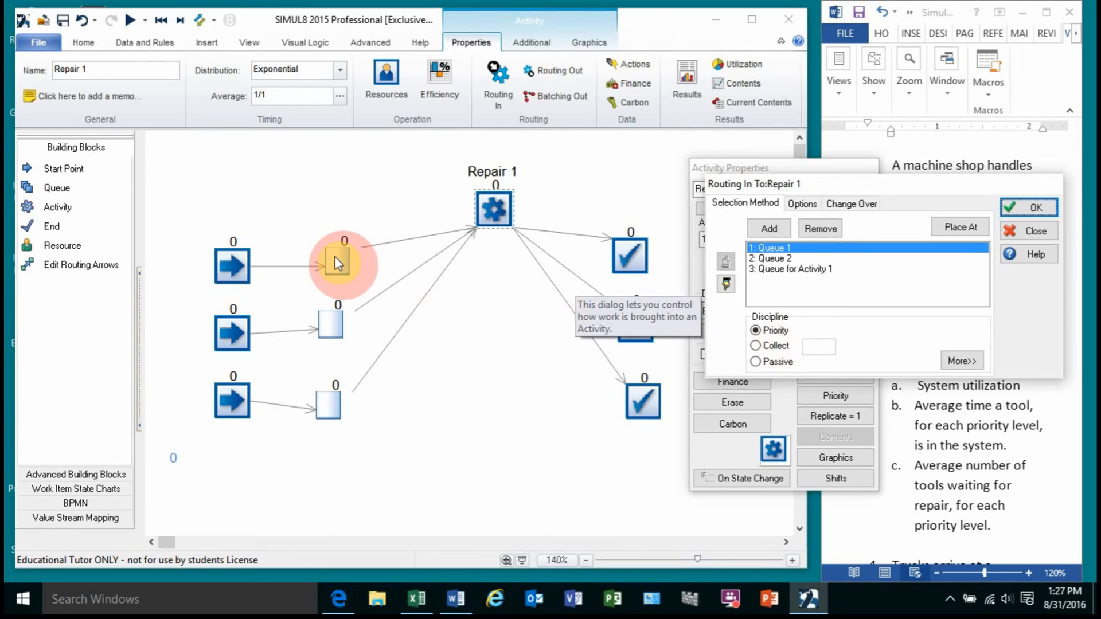
{"action": "left_click", "coordinate": [774, 259]}
{"action": "left_click", "coordinate": [769, 269]}
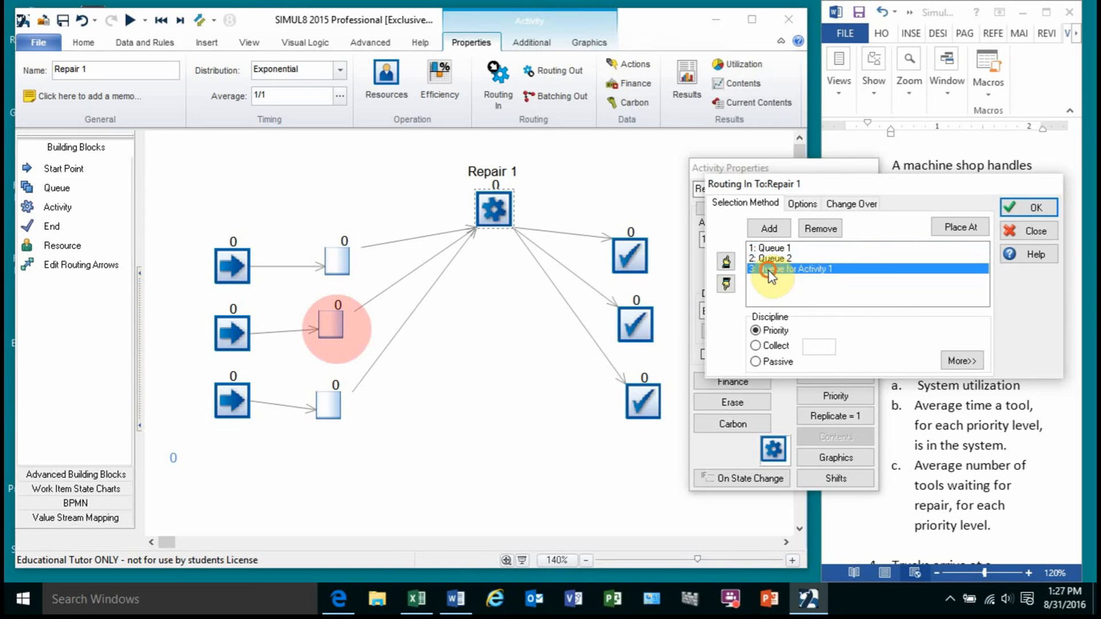
Step: Try Queue for Activity 1 as the first incoming priority, then return it to third place
{"action": "left_click", "coordinate": [730, 263]}
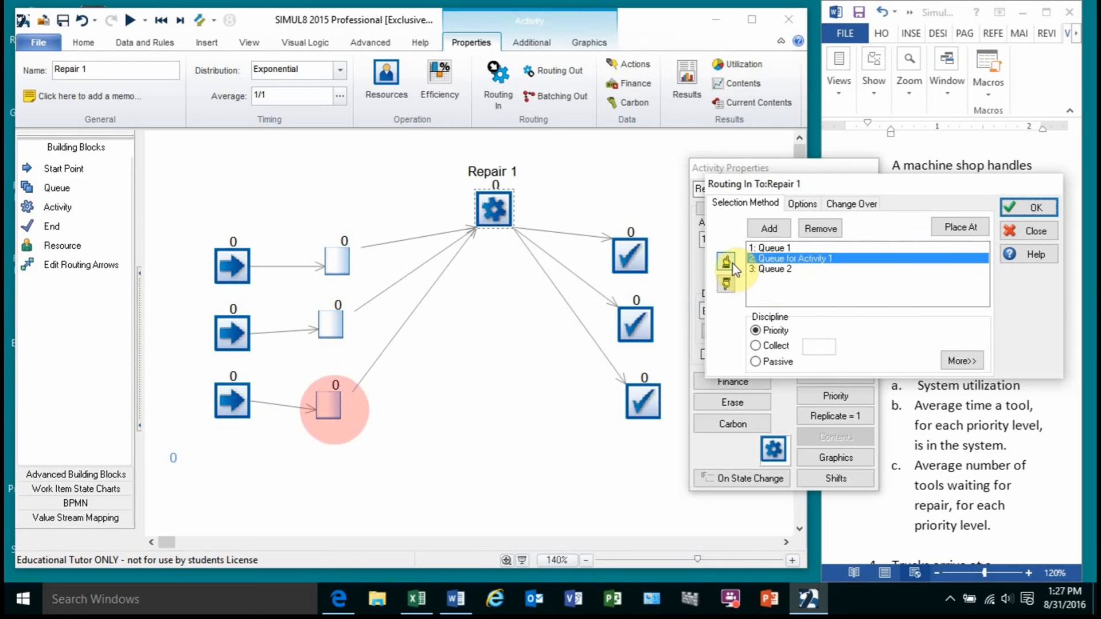
{"action": "left_click", "coordinate": [729, 262]}
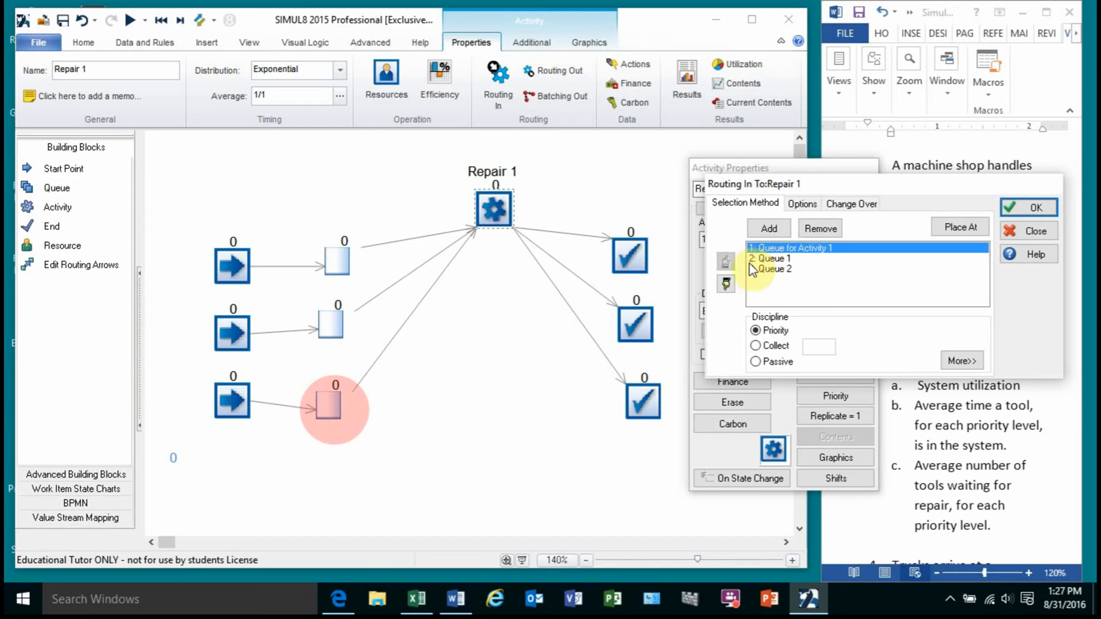
{"action": "left_click", "coordinate": [726, 285]}
{"action": "left_click", "coordinate": [726, 284]}
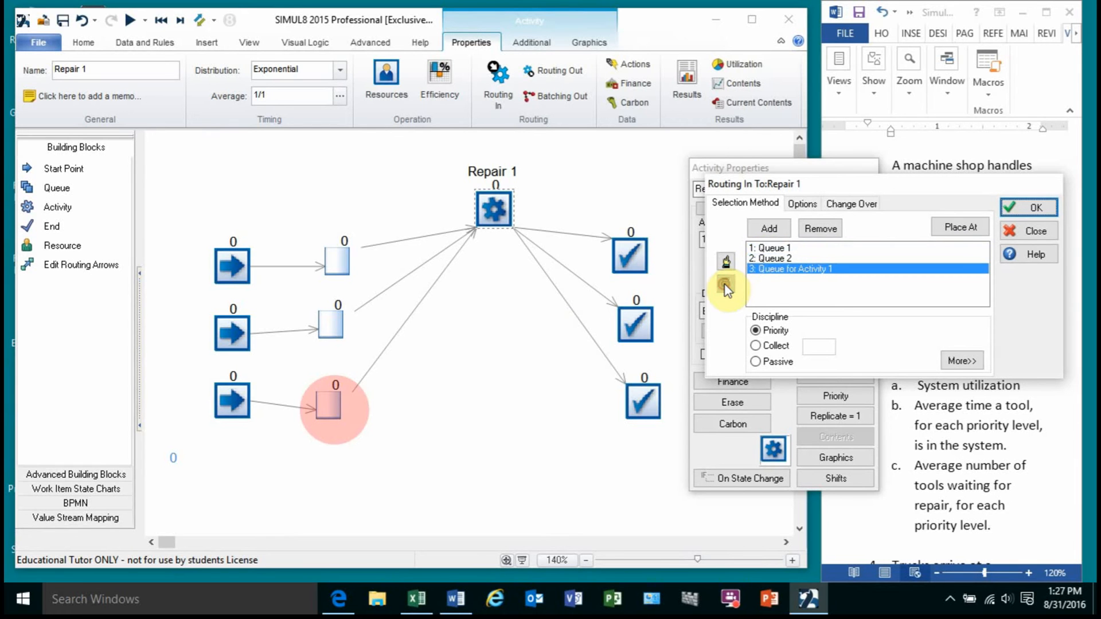
Step: Check the incoming order Queue 1, Queue 2, Queue for Activity 1 and accept the Priority routing for Repair 1
{"action": "left_click", "coordinate": [774, 250]}
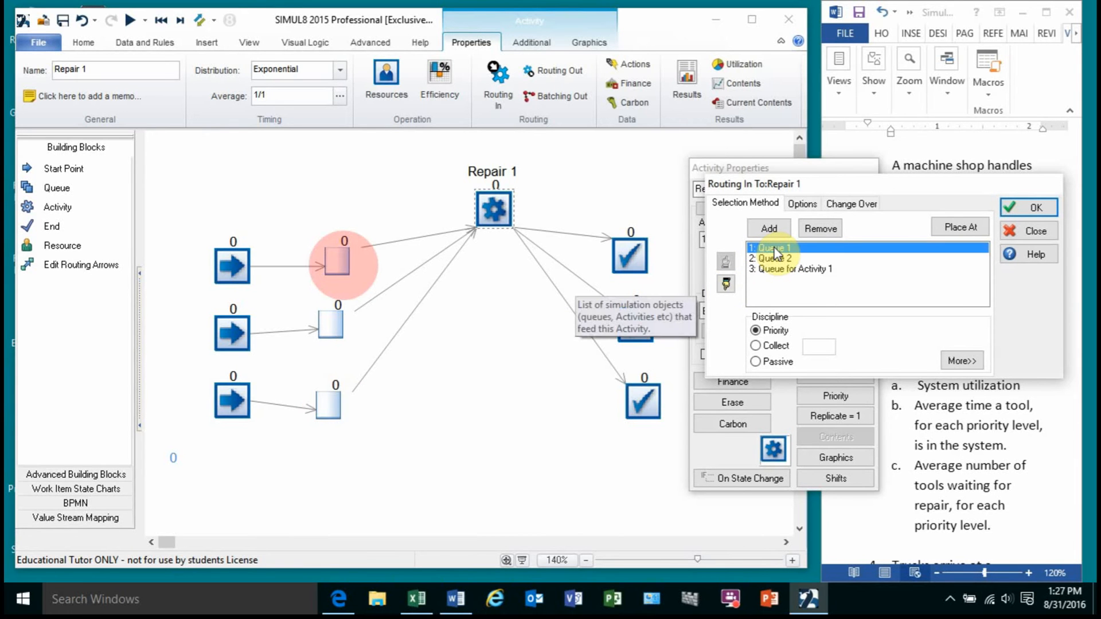
{"action": "left_click", "coordinate": [775, 258]}
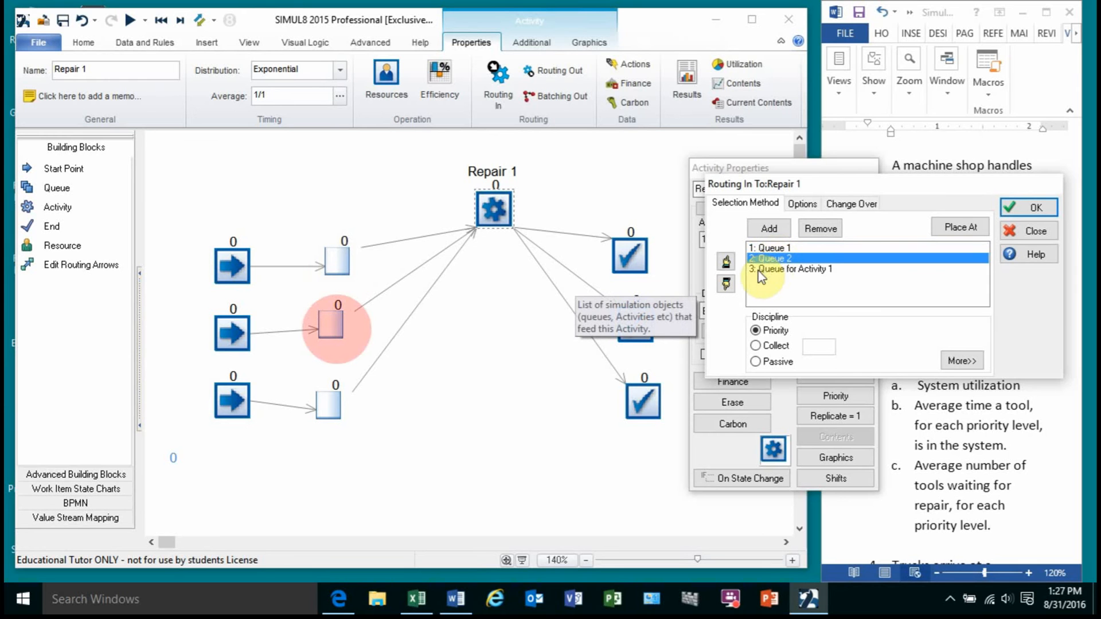
{"action": "left_click", "coordinate": [760, 269]}
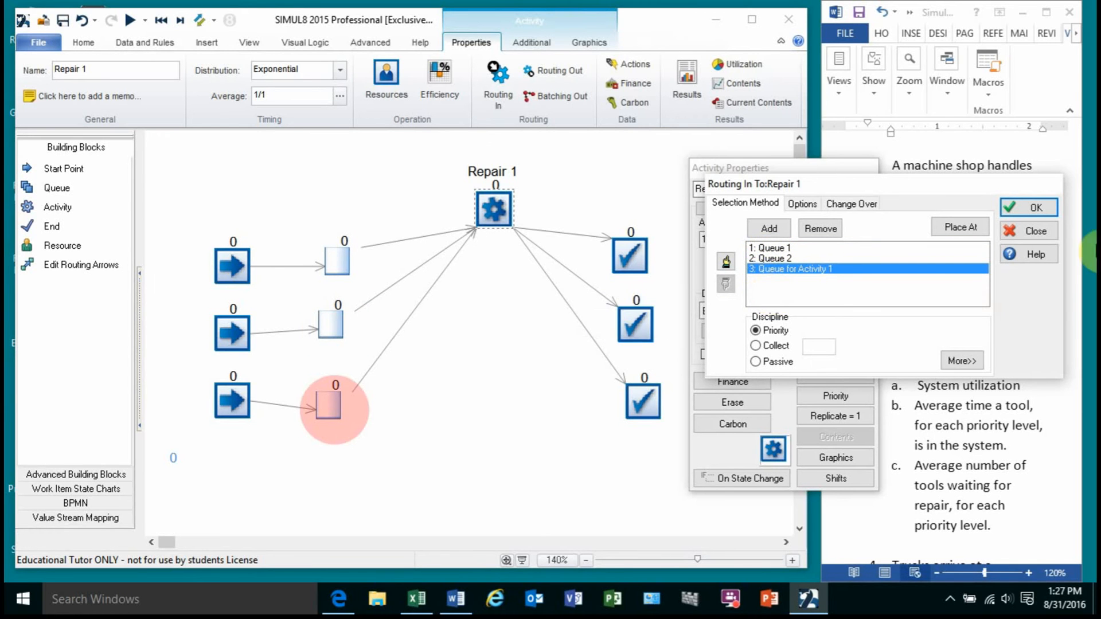
{"action": "left_click", "coordinate": [1023, 207]}
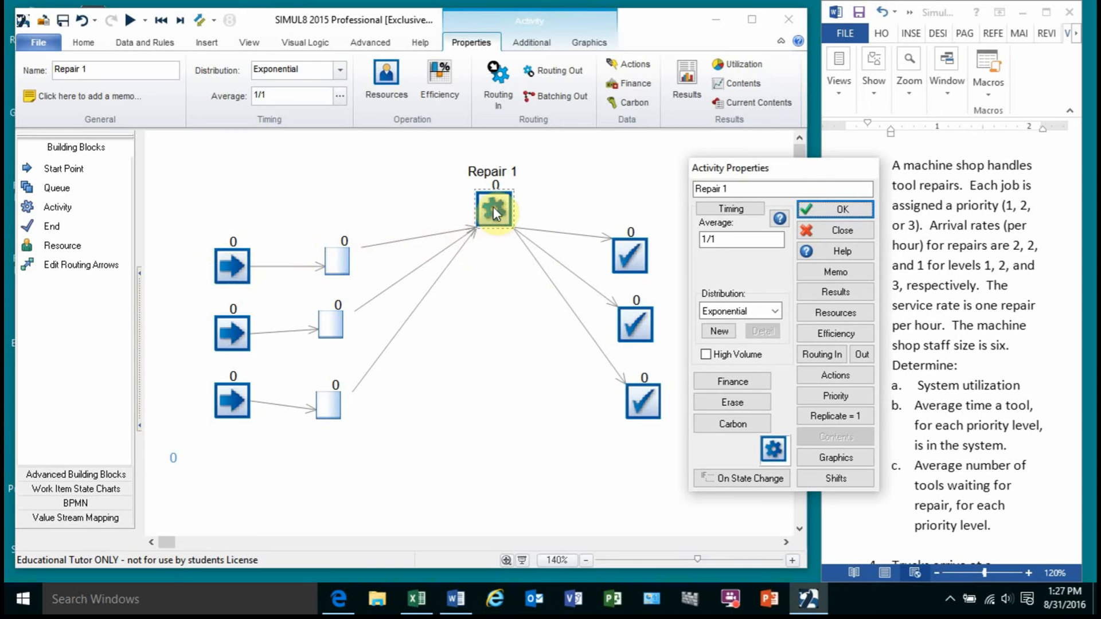
Step: Set Repair 1's outgoing routing discipline to Priority for End 1, End 2 and End 3
{"action": "left_click", "coordinate": [862, 355]}
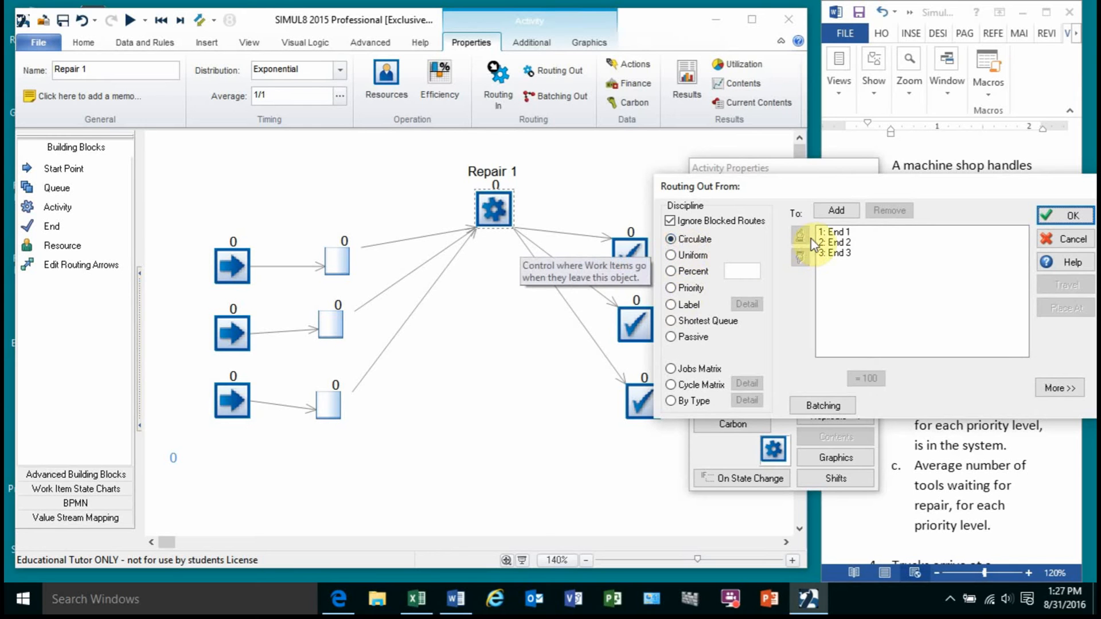
{"action": "left_click", "coordinate": [843, 235]}
{"action": "key", "text": "Down"}
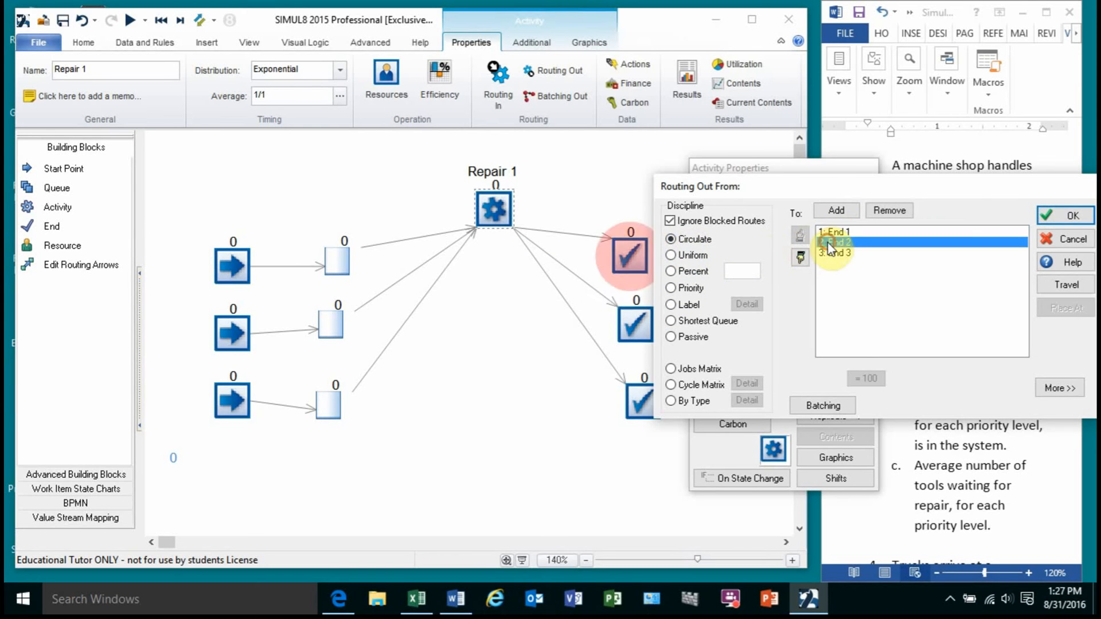
{"action": "key", "text": "Down"}
{"action": "left_click", "coordinate": [825, 232]}
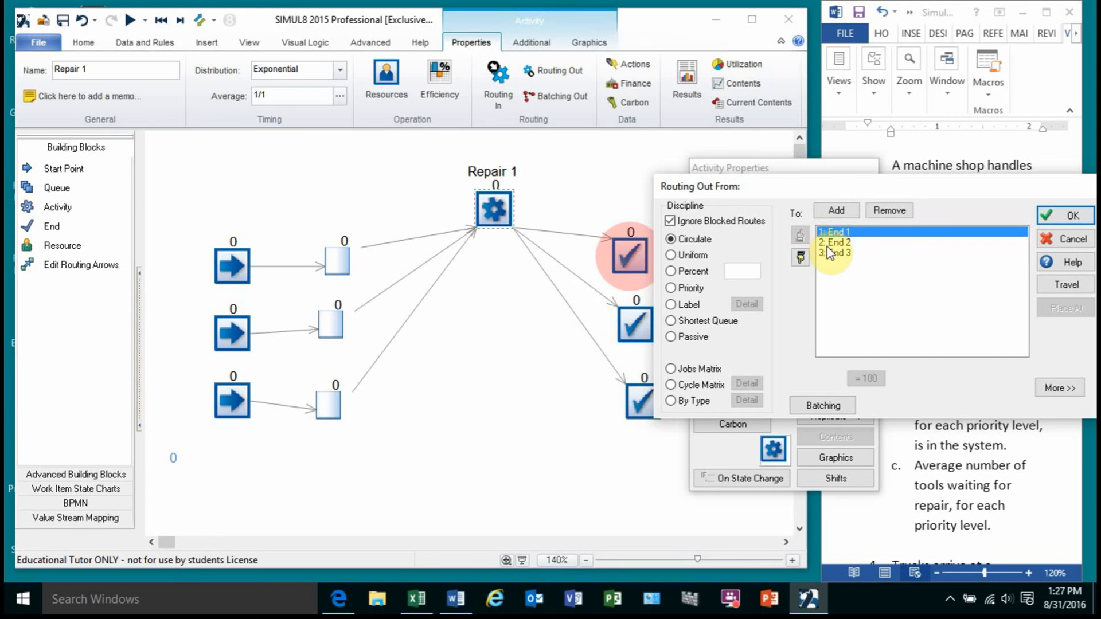
{"action": "left_click", "coordinate": [692, 256]}
{"action": "left_click", "coordinate": [702, 272]}
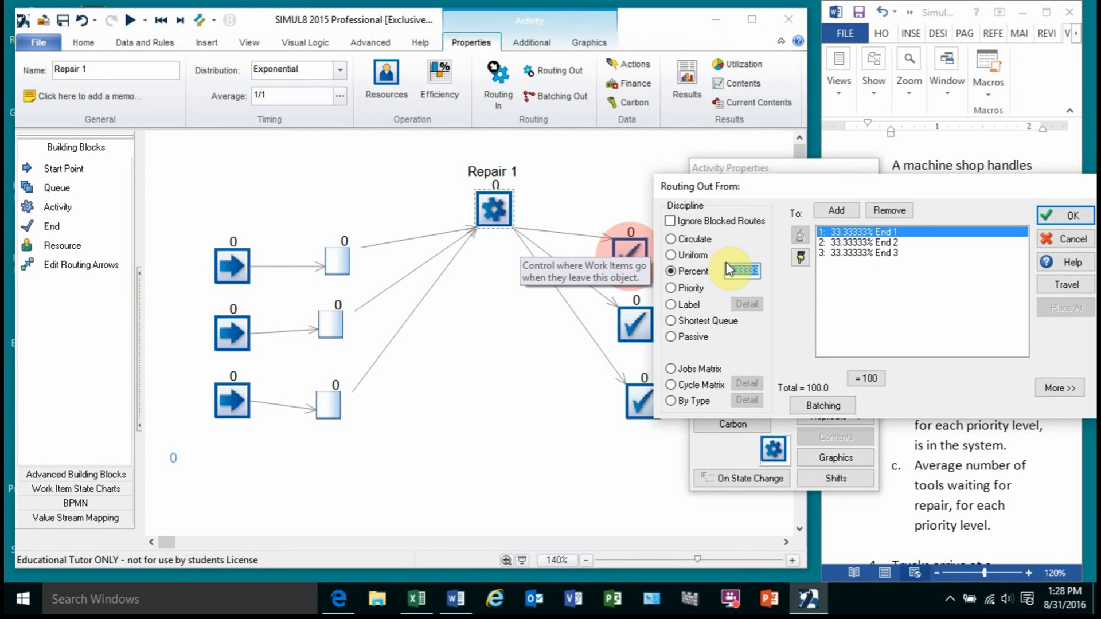
{"action": "left_click", "coordinate": [691, 290]}
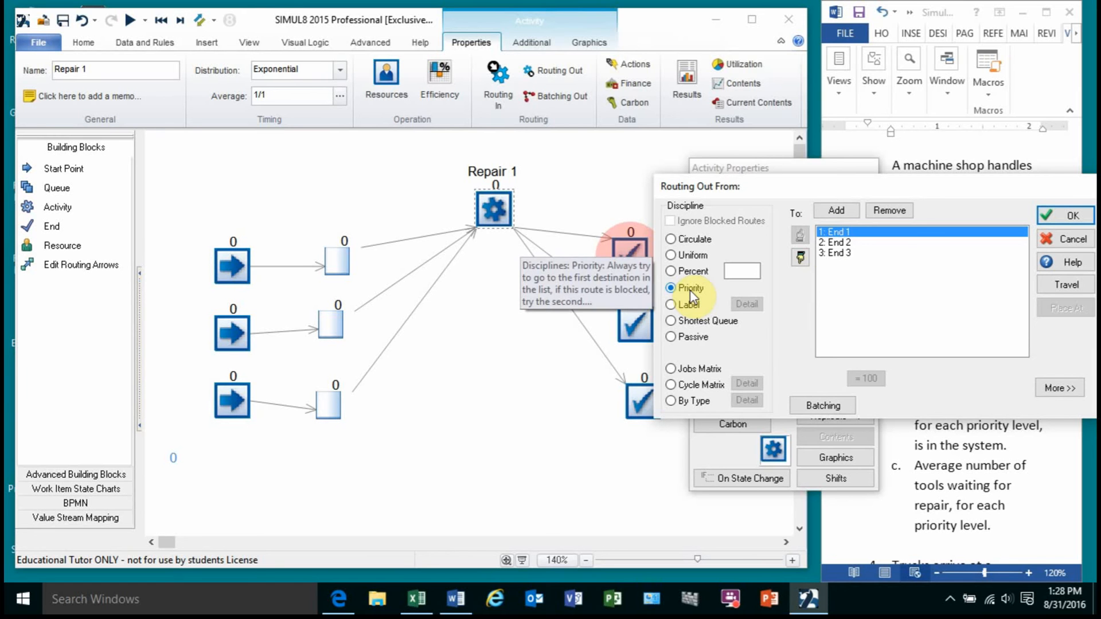
Step: Uncover the end points in the model and check which one each outgoing destination entry refers to
{"action": "left_click_drag", "start_coordinate": [861, 187], "coordinate": [902, 279]}
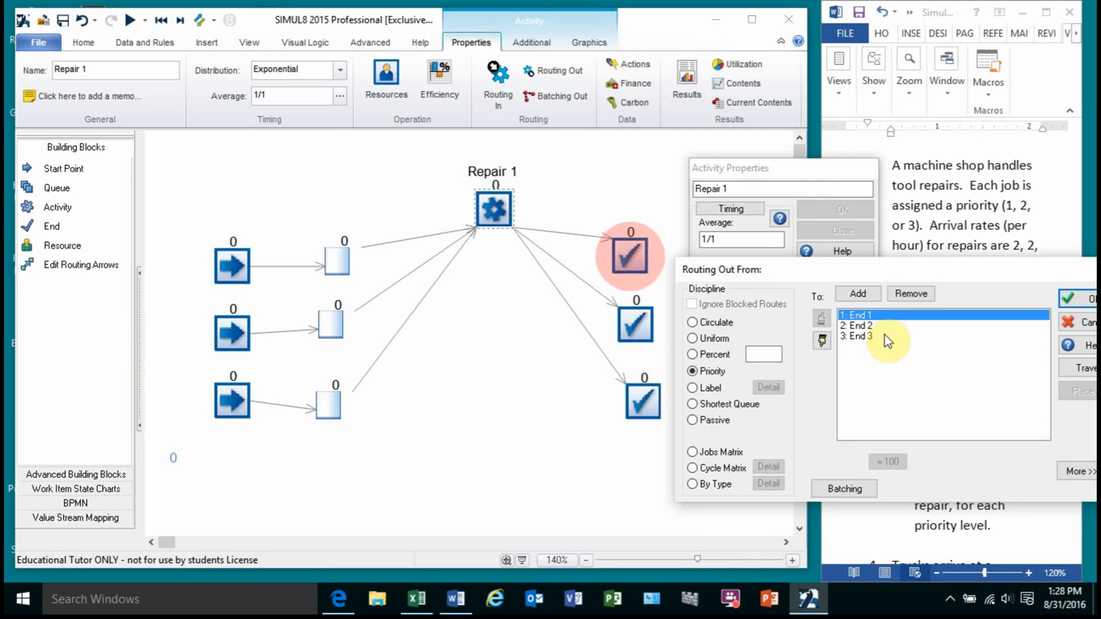
{"action": "left_click", "coordinate": [867, 325]}
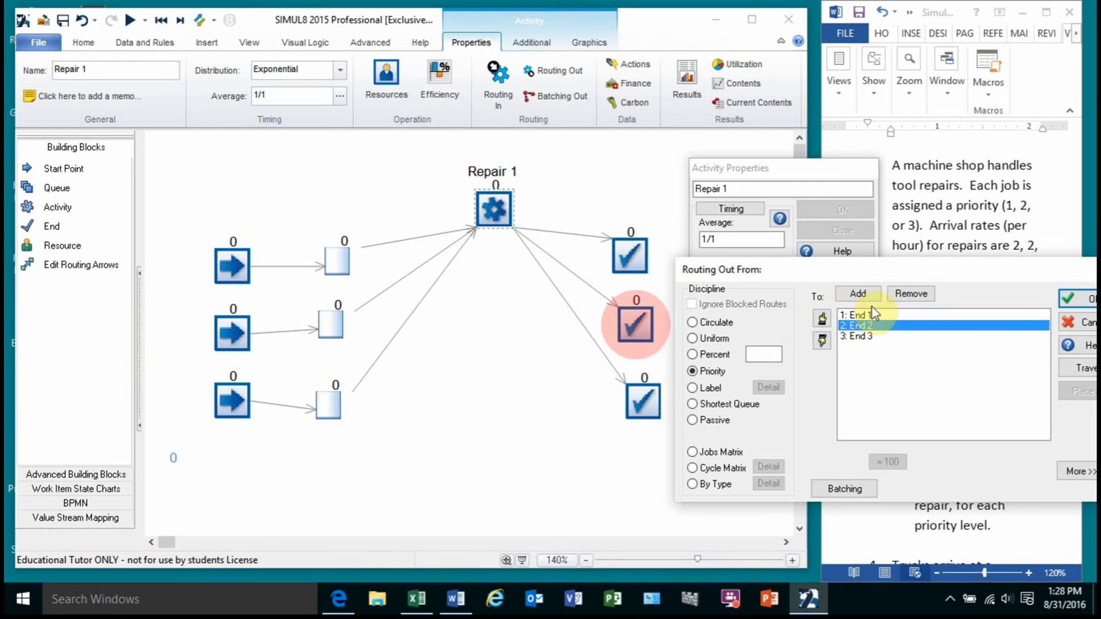
{"action": "left_click", "coordinate": [858, 337]}
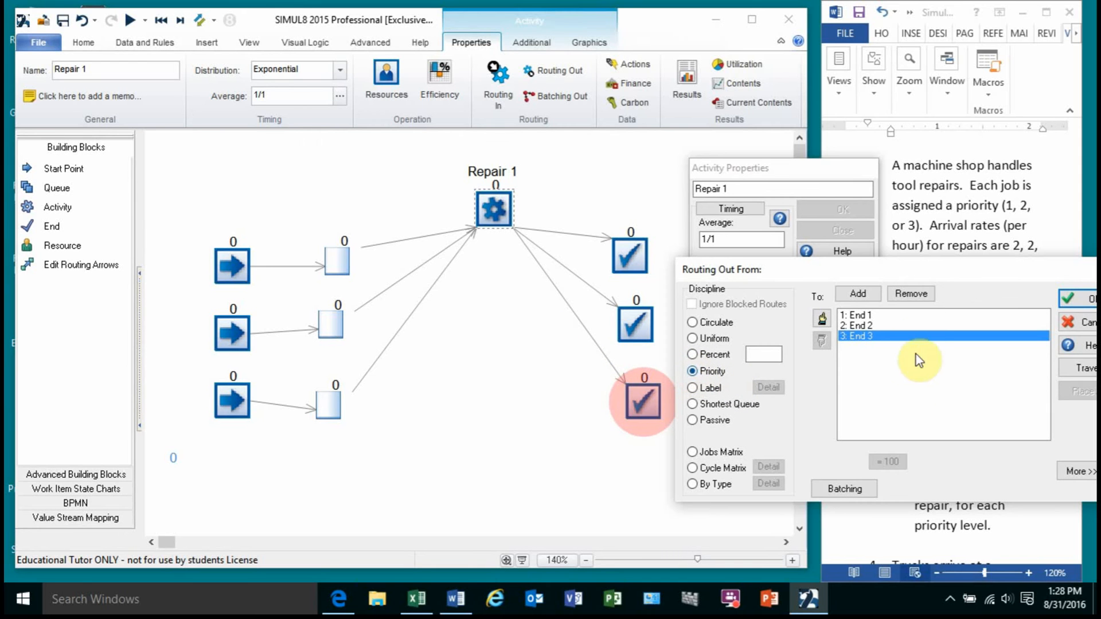
{"action": "left_click", "coordinate": [873, 315]}
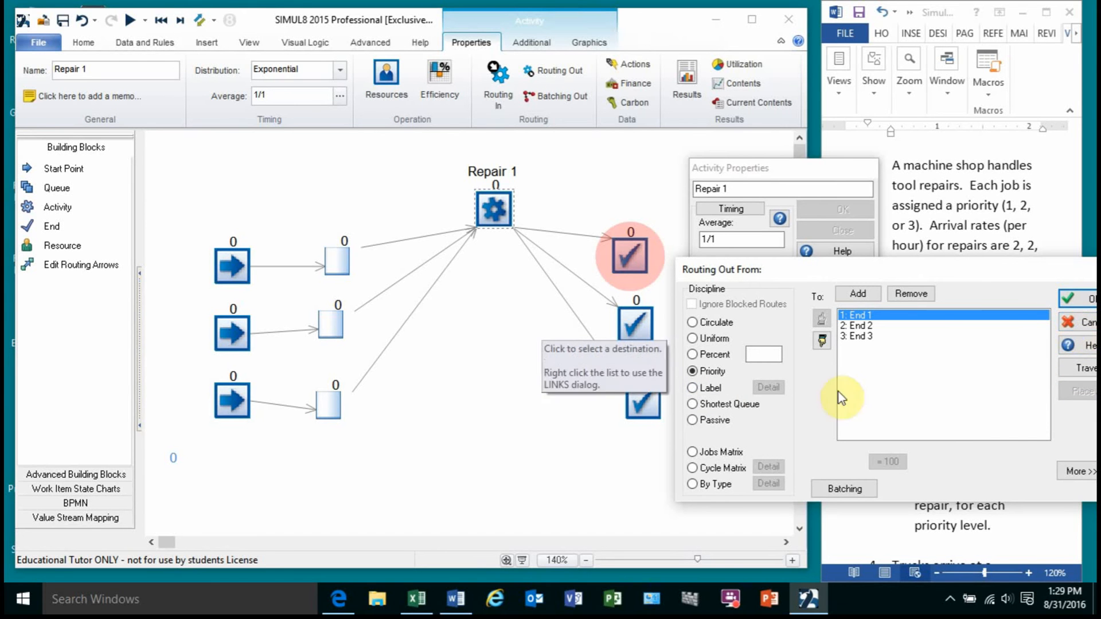
Step: Set Repair 1's outgoing routing discipline to Label, using a new number label named Label_priority_level
{"action": "left_click_drag", "start_coordinate": [935, 269], "coordinate": [783, 331]}
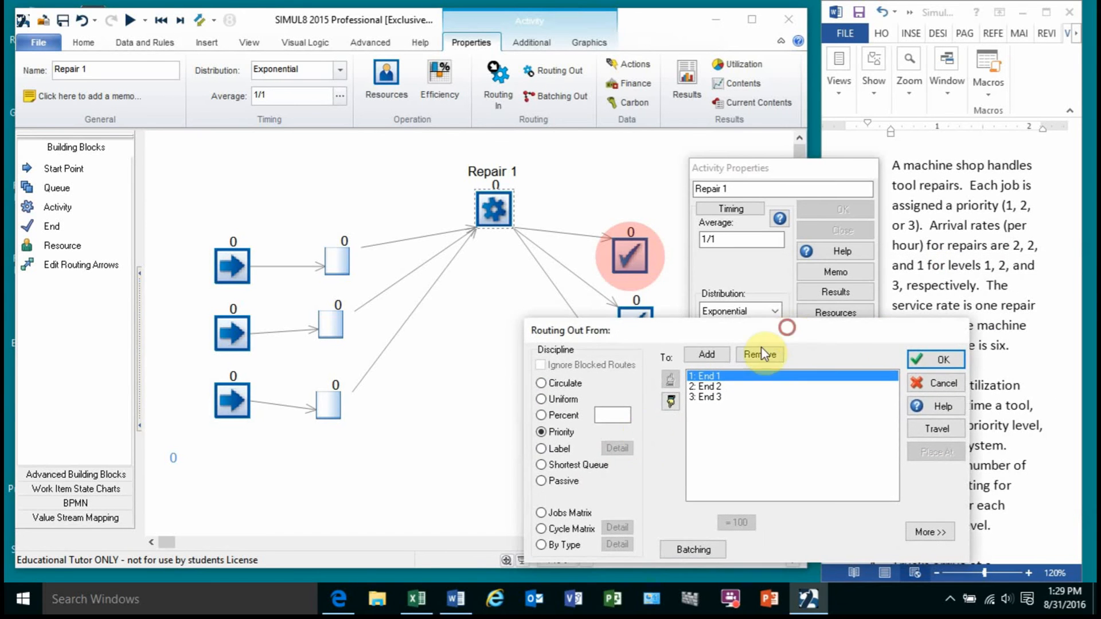
{"action": "left_click", "coordinate": [553, 450]}
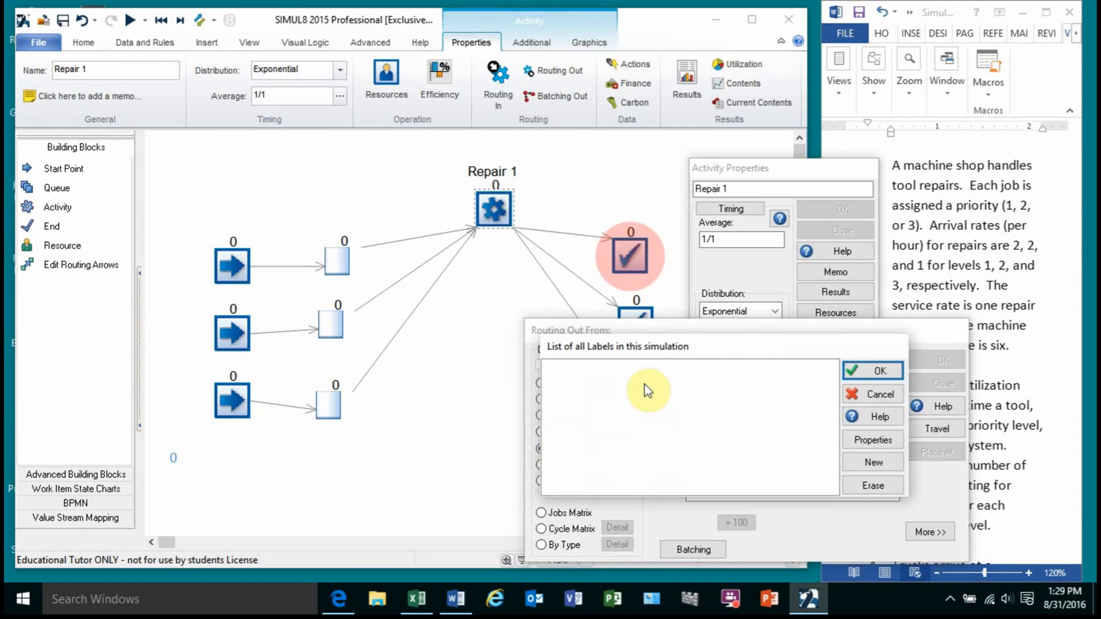
{"action": "left_click_drag", "start_coordinate": [751, 352], "coordinate": [782, 345]}
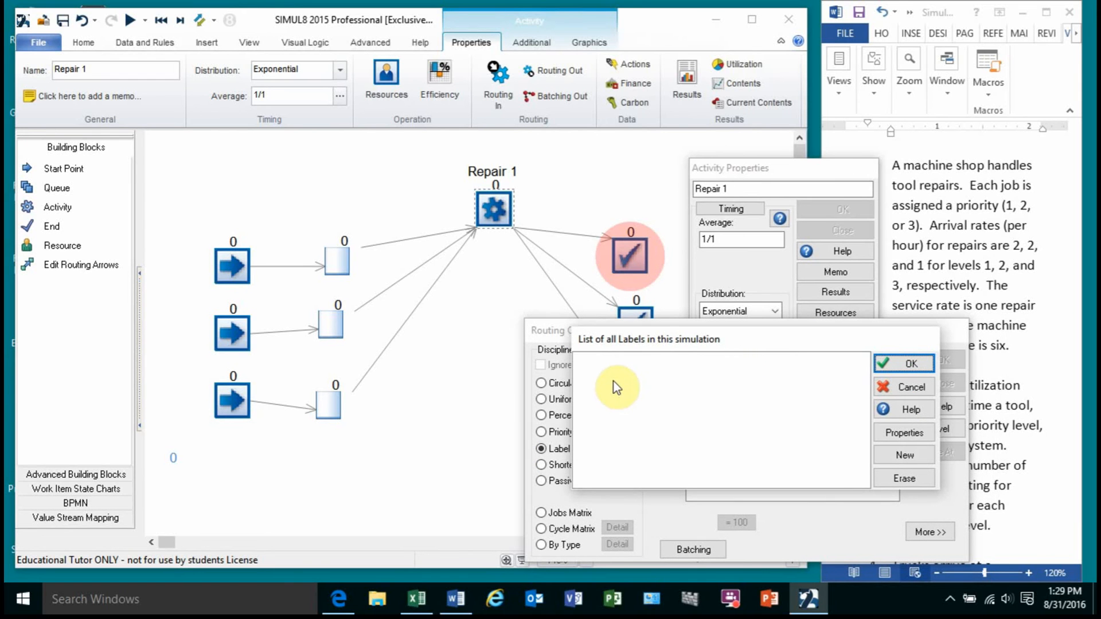
{"action": "left_click", "coordinate": [904, 457]}
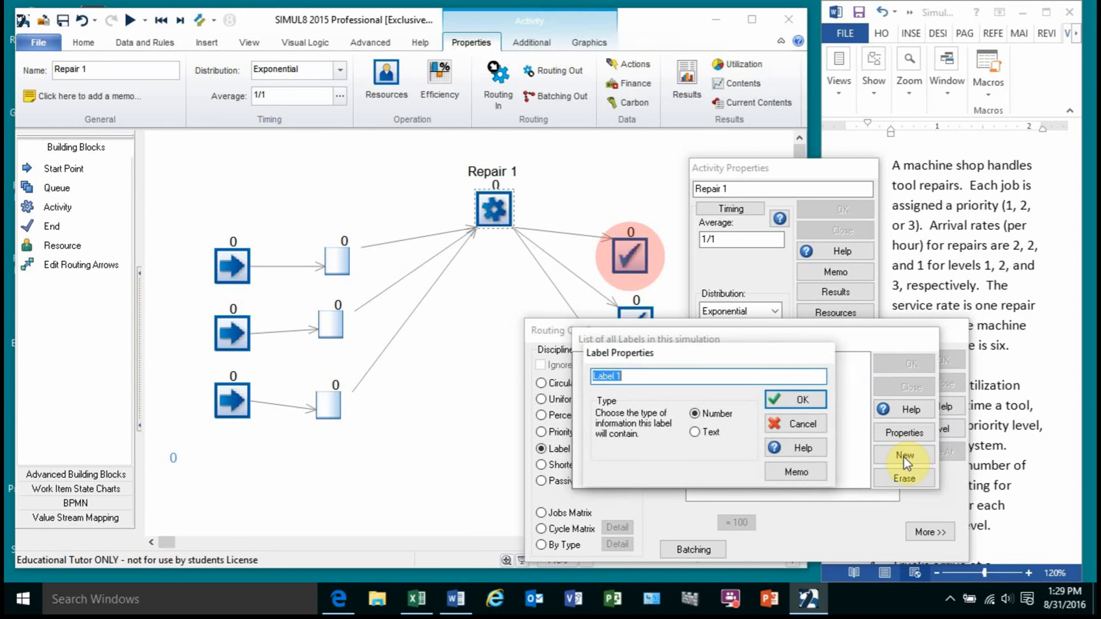
{"action": "type", "text": "Label_"}
{"action": "type", "text": "priority_level"}
{"action": "left_click", "coordinate": [803, 404]}
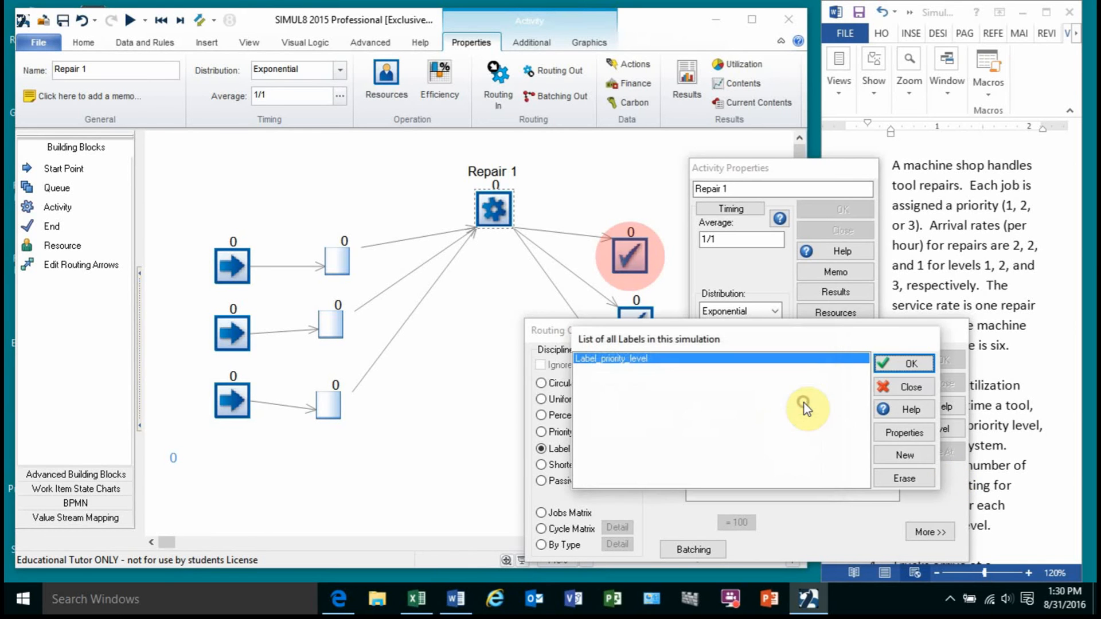
{"action": "left_click", "coordinate": [901, 366]}
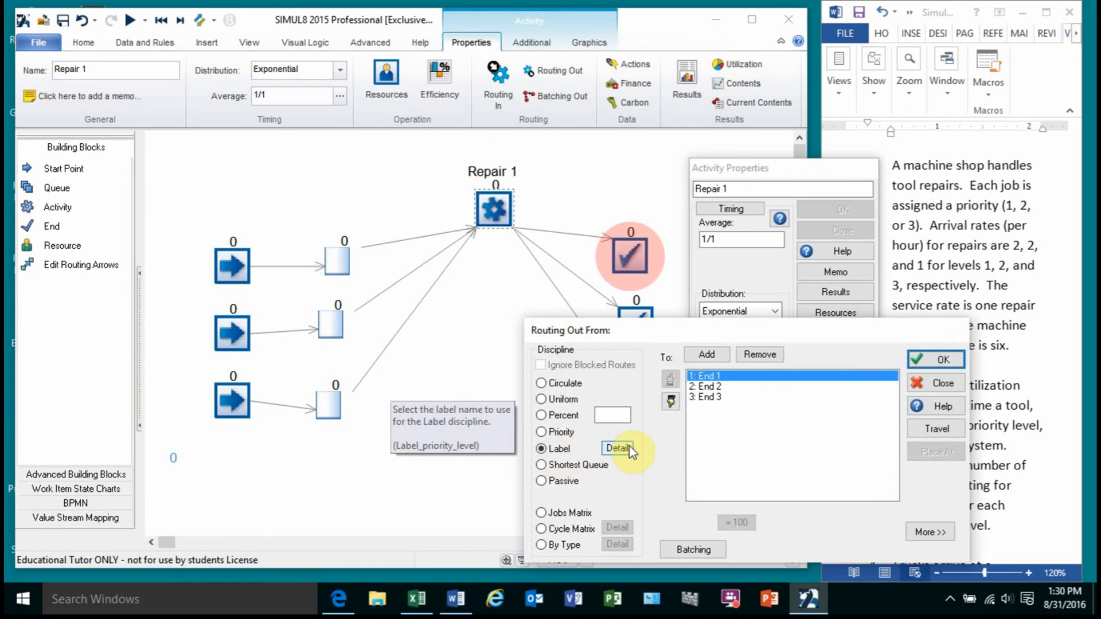
Step: Check the End 1, End 2, End 3 destinations and the selected routing label, and accept Repair 1's outgoing routing and properties
{"action": "left_click", "coordinate": [700, 388]}
{"action": "left_click", "coordinate": [702, 396]}
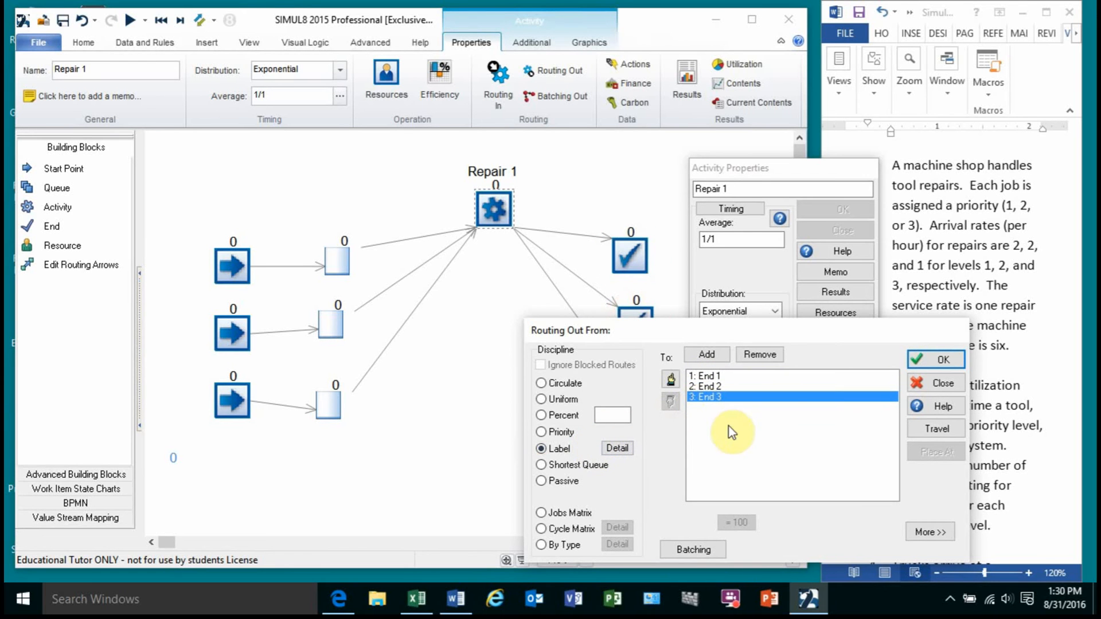
{"action": "left_click", "coordinate": [626, 450]}
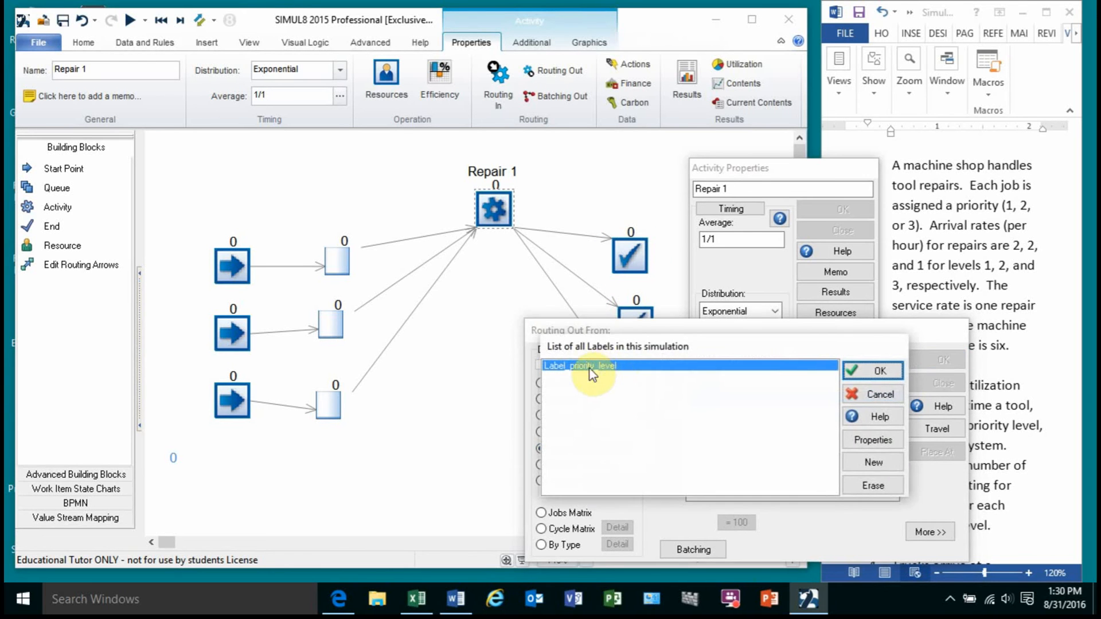
{"action": "left_click", "coordinate": [871, 373]}
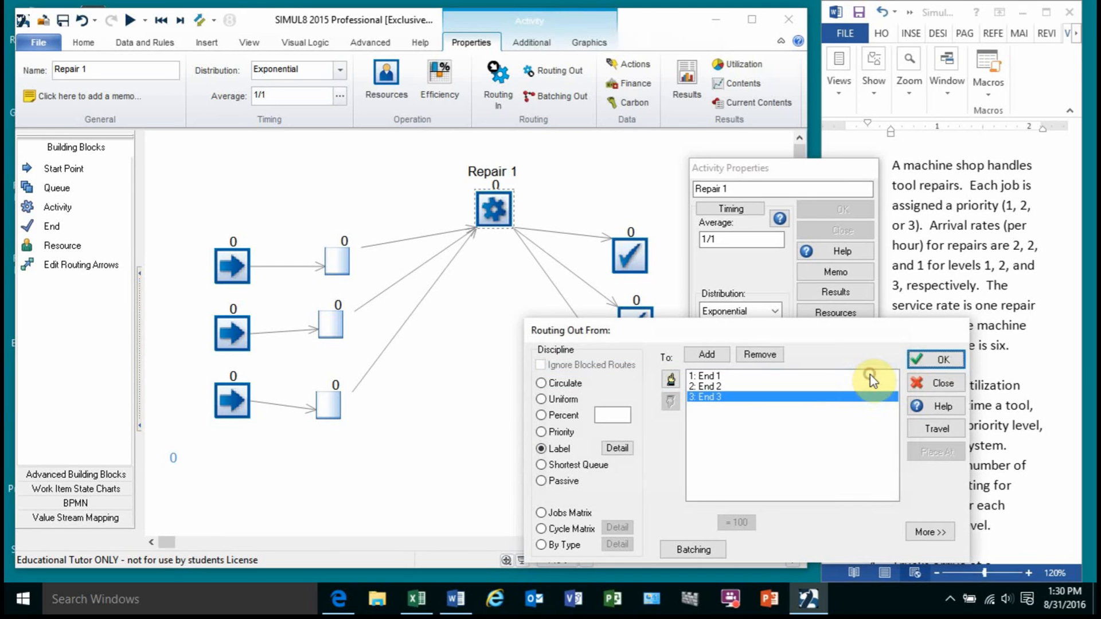
{"action": "left_click", "coordinate": [933, 364]}
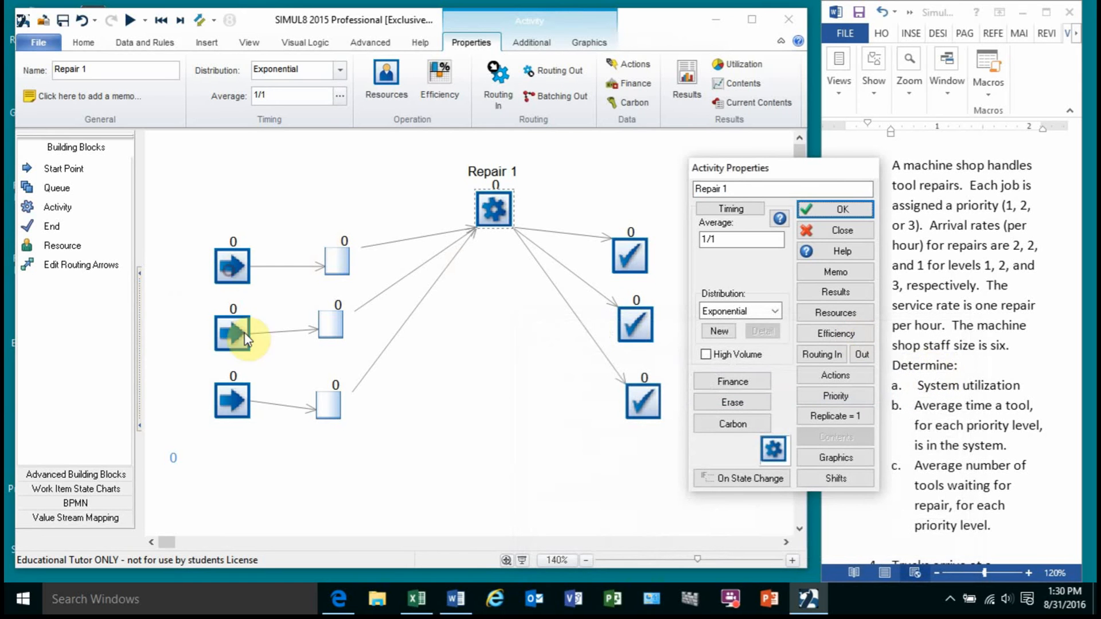
{"action": "left_click", "coordinate": [840, 209]}
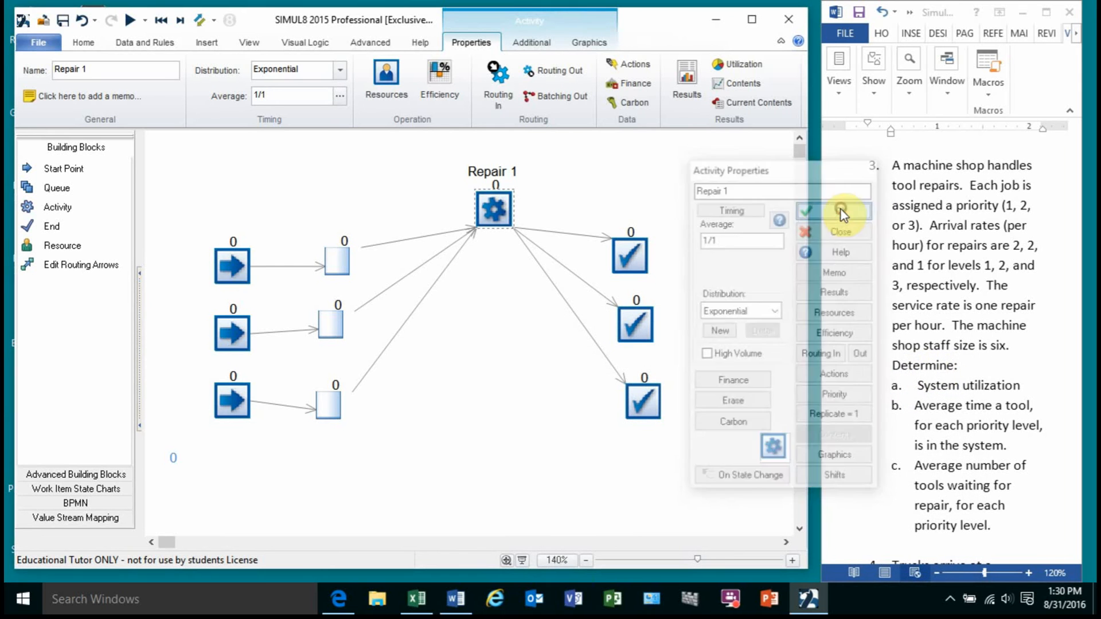
Step: Add an action to Start Point 1 that sets Label_priority_level to a fixed value of 1
{"action": "double_click", "coordinate": [232, 265]}
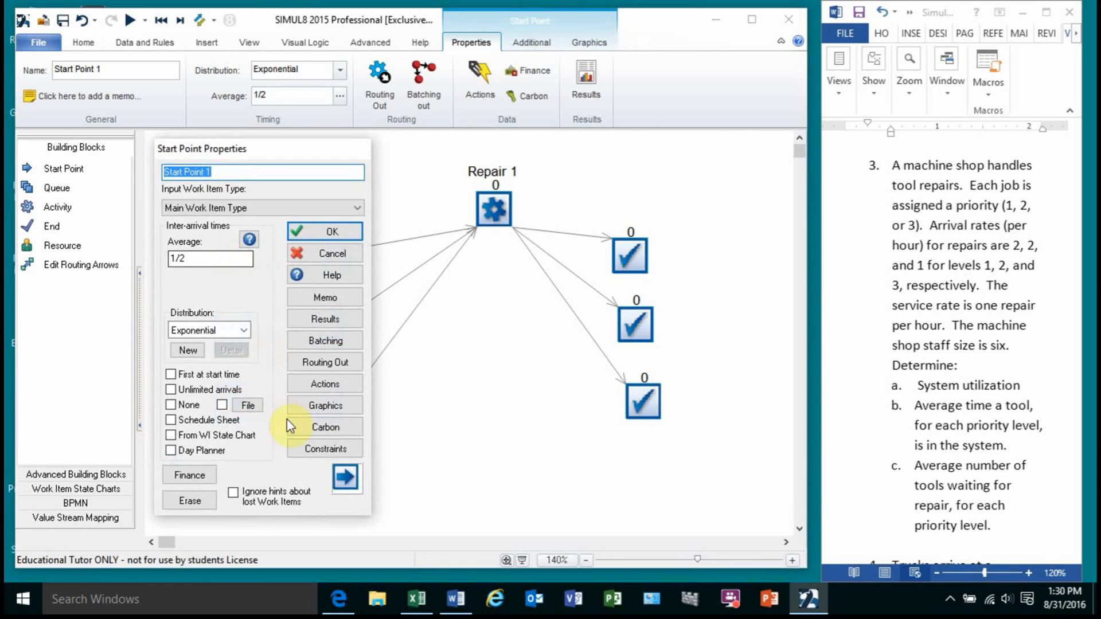
{"action": "left_click", "coordinate": [331, 388]}
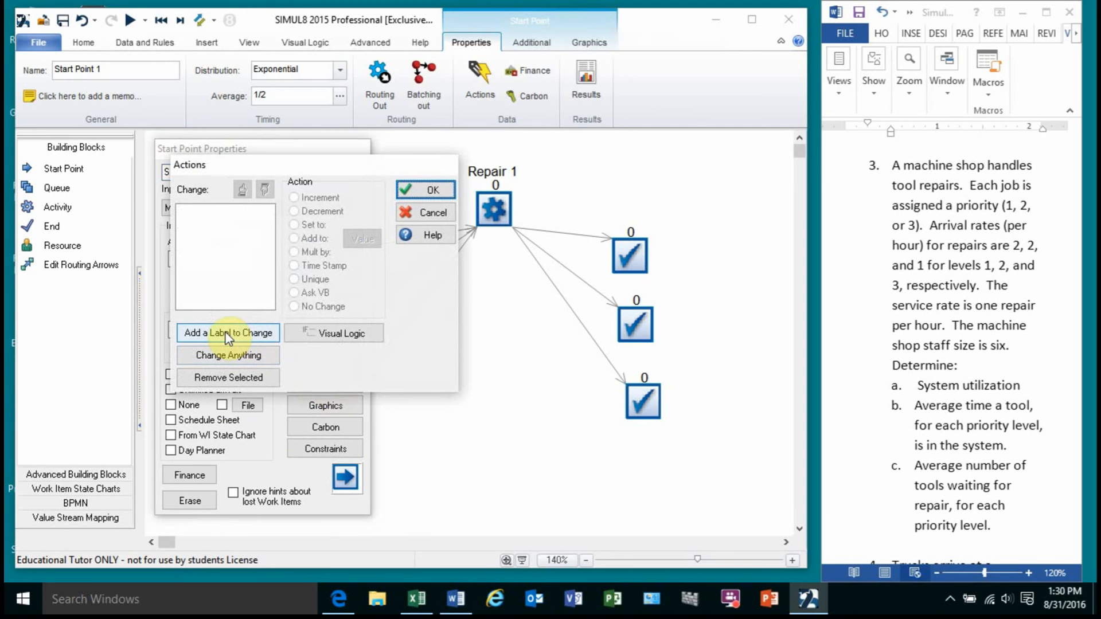
{"action": "left_click", "coordinate": [227, 336]}
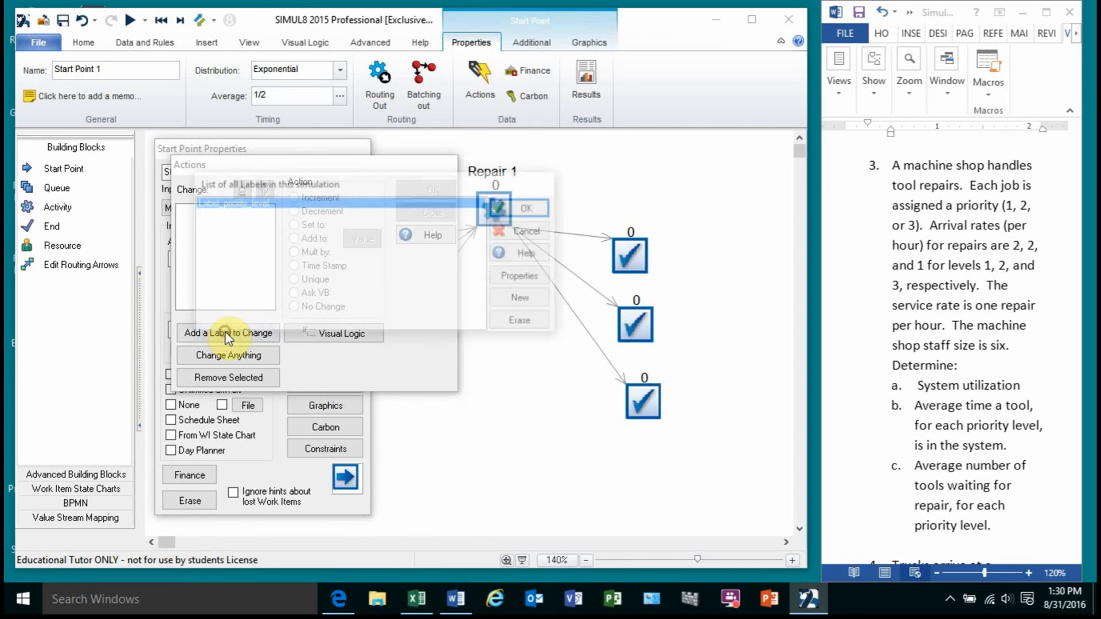
{"action": "double_click", "coordinate": [244, 210]}
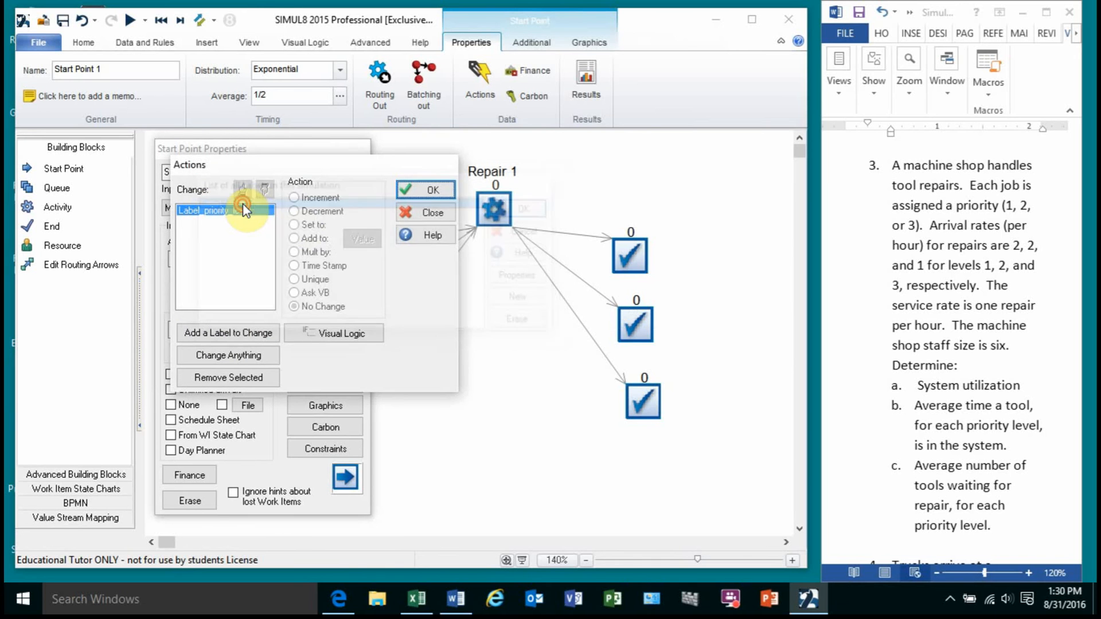
{"action": "left_click", "coordinate": [294, 225]}
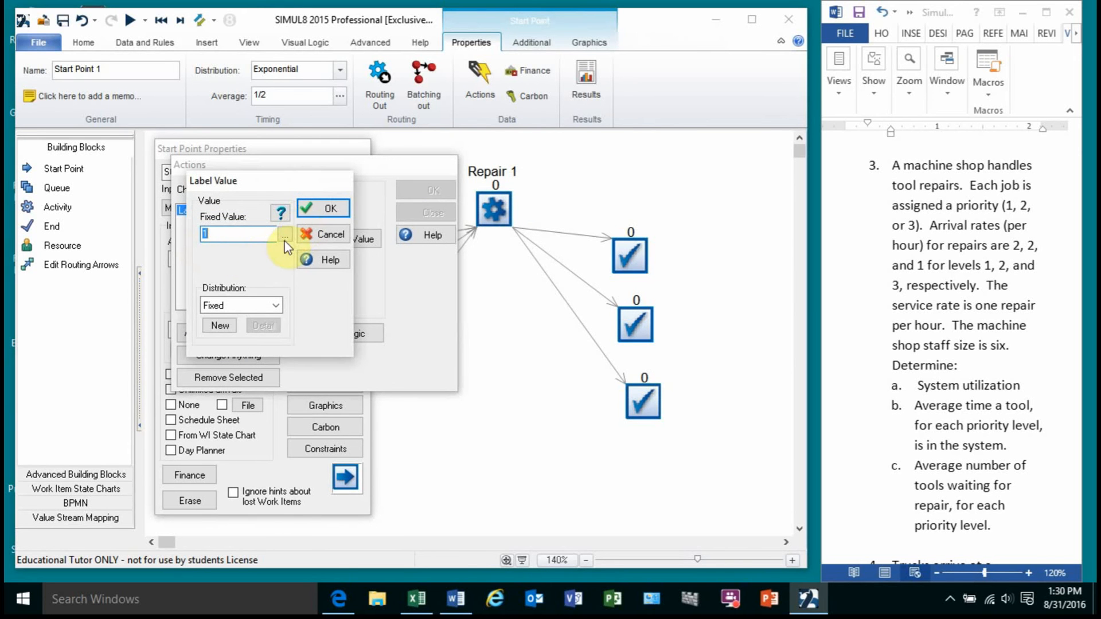
{"action": "left_click", "coordinate": [326, 213]}
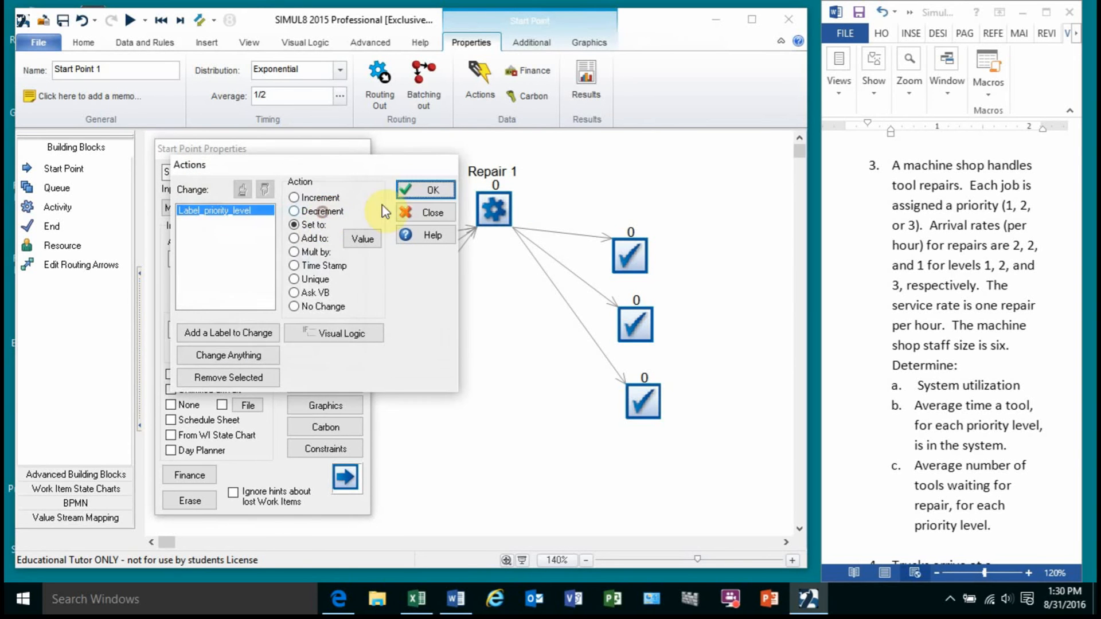
{"action": "left_click", "coordinate": [423, 192]}
{"action": "left_click", "coordinate": [339, 231]}
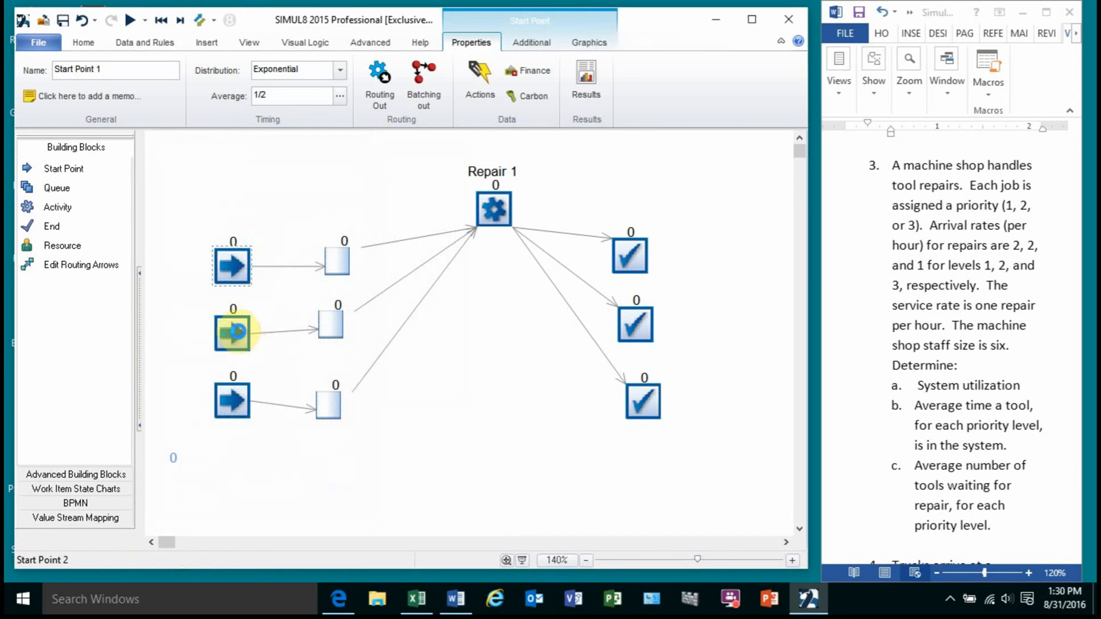
Step: Add an action to Start Point 2 that sets Label_priority_level to a fixed value of 2
{"action": "double_click", "coordinate": [239, 331]}
{"action": "left_click", "coordinate": [304, 385]}
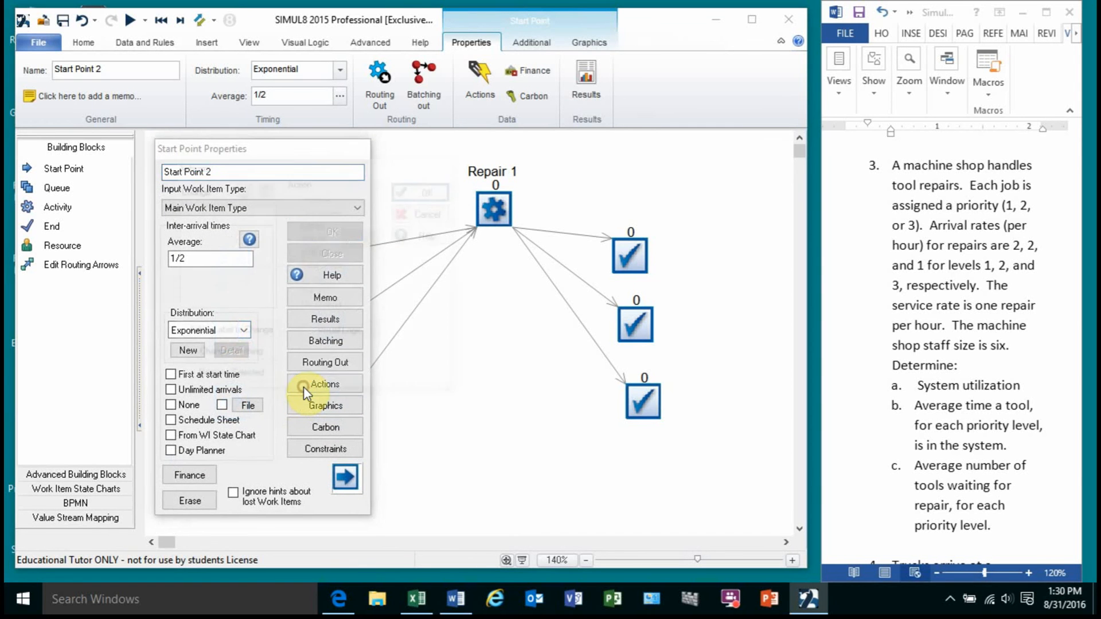
{"action": "left_click", "coordinate": [222, 331]}
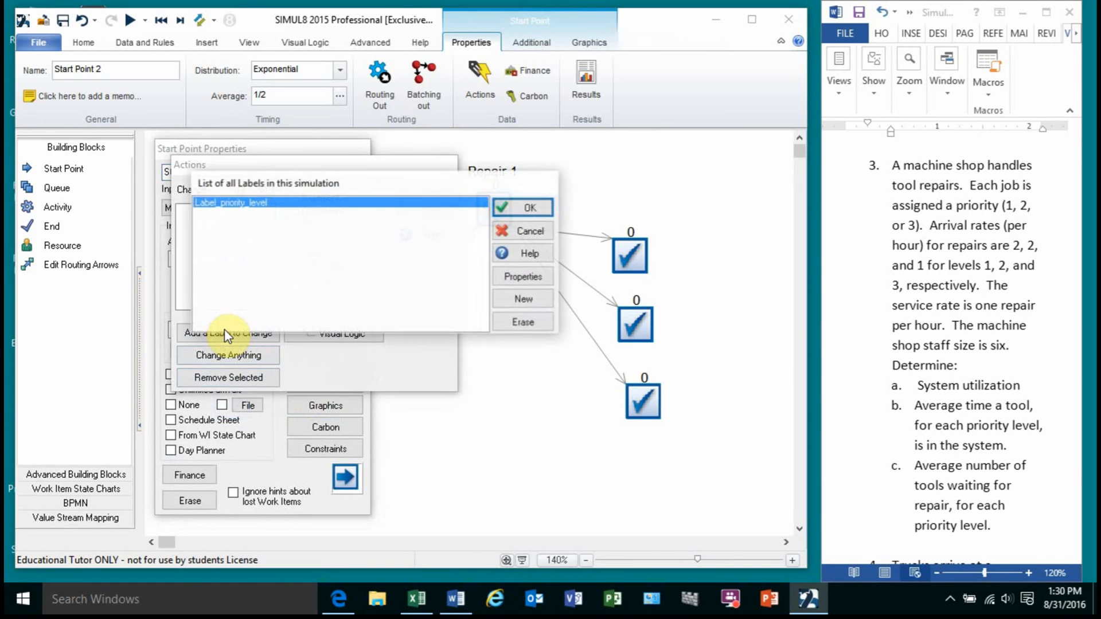
{"action": "double_click", "coordinate": [270, 206]}
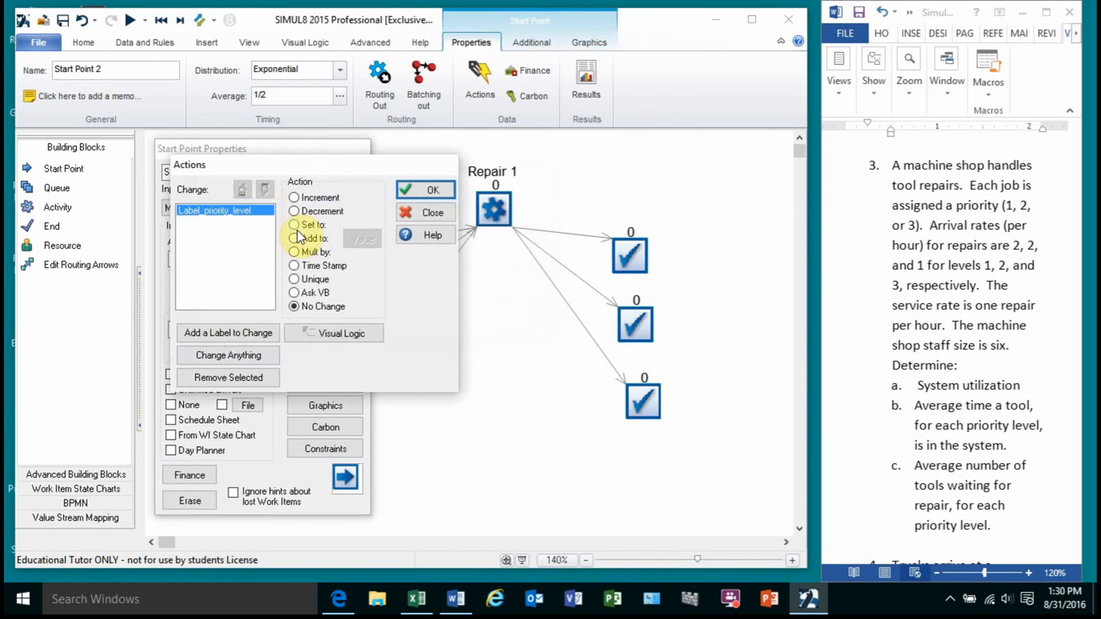
{"action": "left_click", "coordinate": [298, 232]}
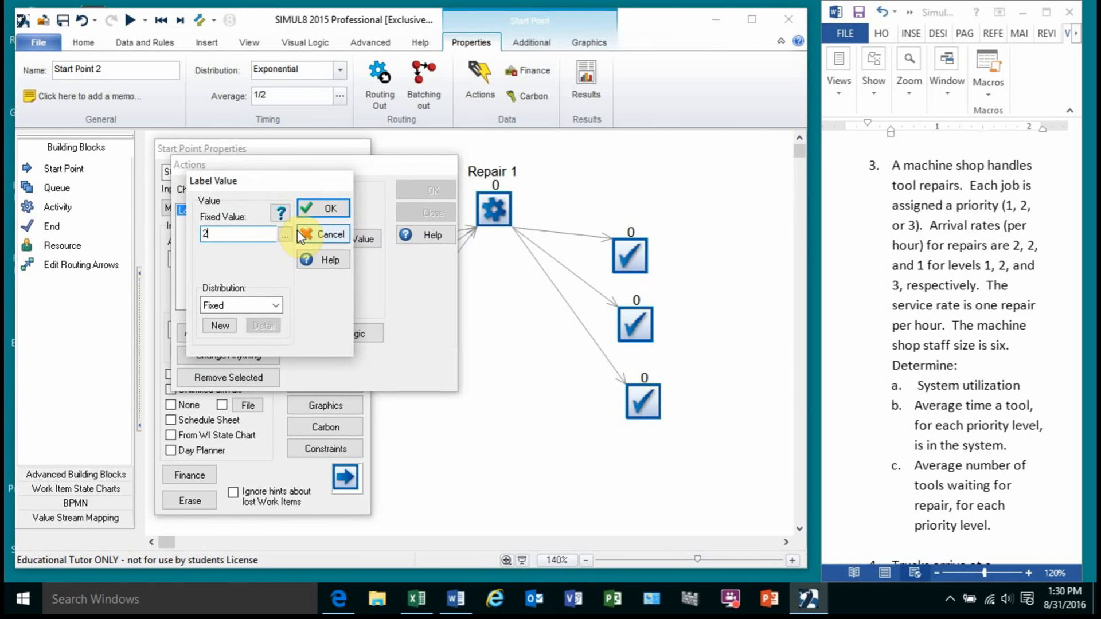
{"action": "type", "text": "2"}
{"action": "left_click", "coordinate": [317, 209]}
{"action": "left_click", "coordinate": [433, 190]}
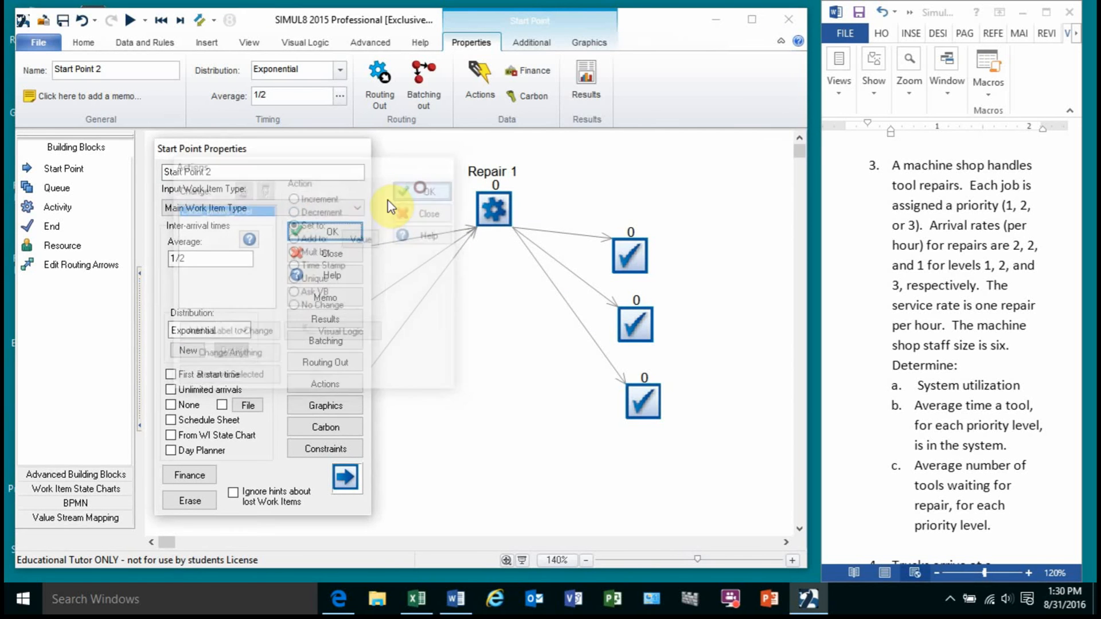
{"action": "left_click", "coordinate": [338, 231]}
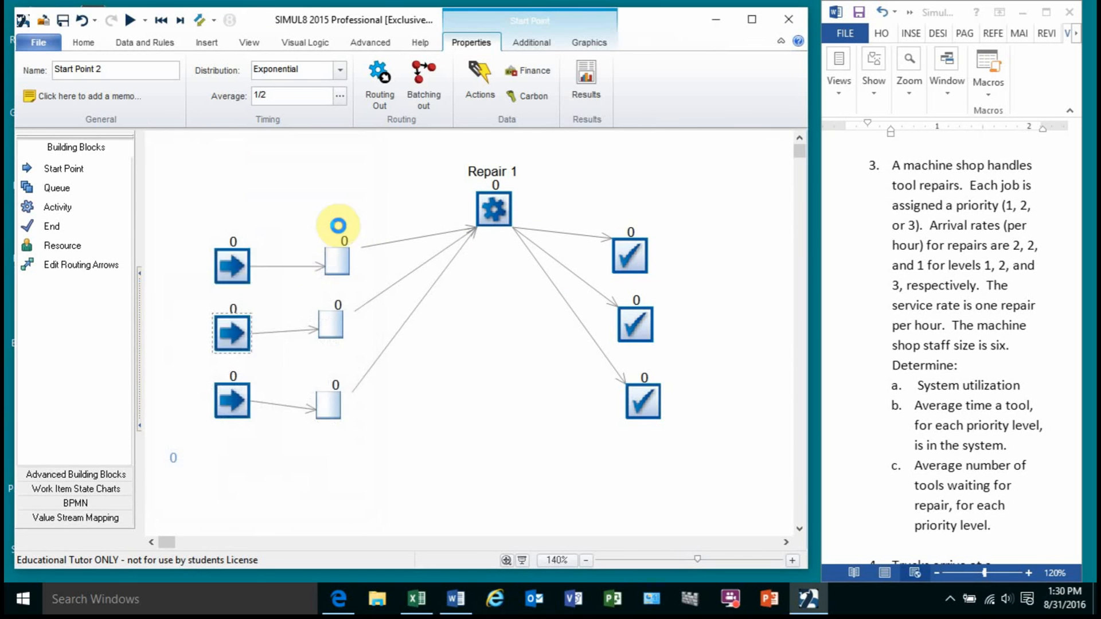
Step: Add an action to Start Point 3 that sets Label_priority_level to 3, keeping the Fixed distribution
{"action": "double_click", "coordinate": [228, 421]}
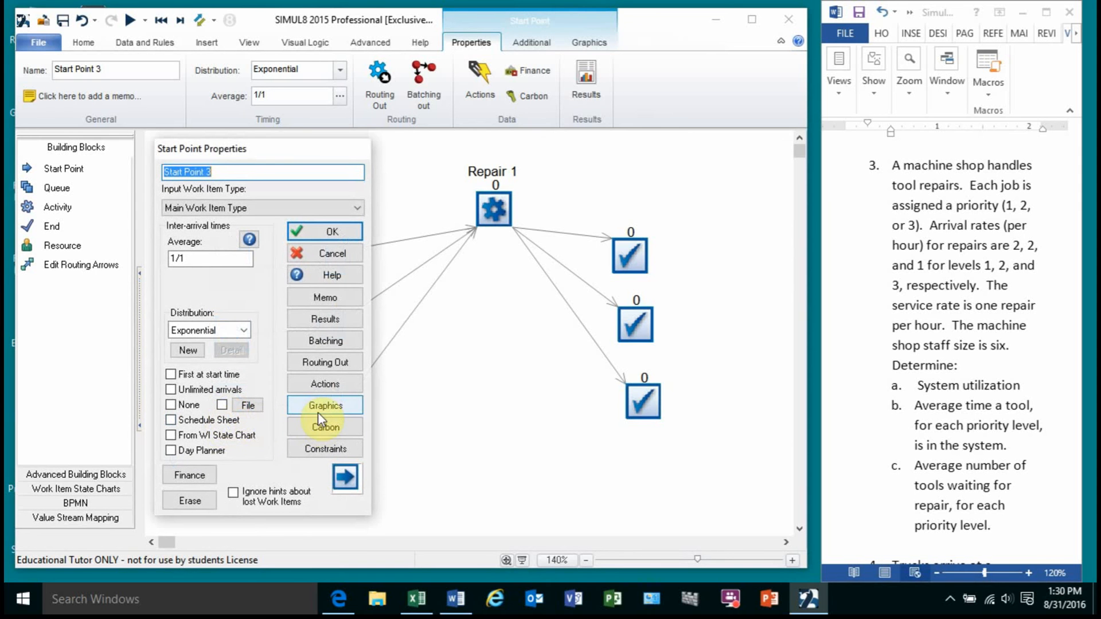
{"action": "left_click", "coordinate": [323, 386]}
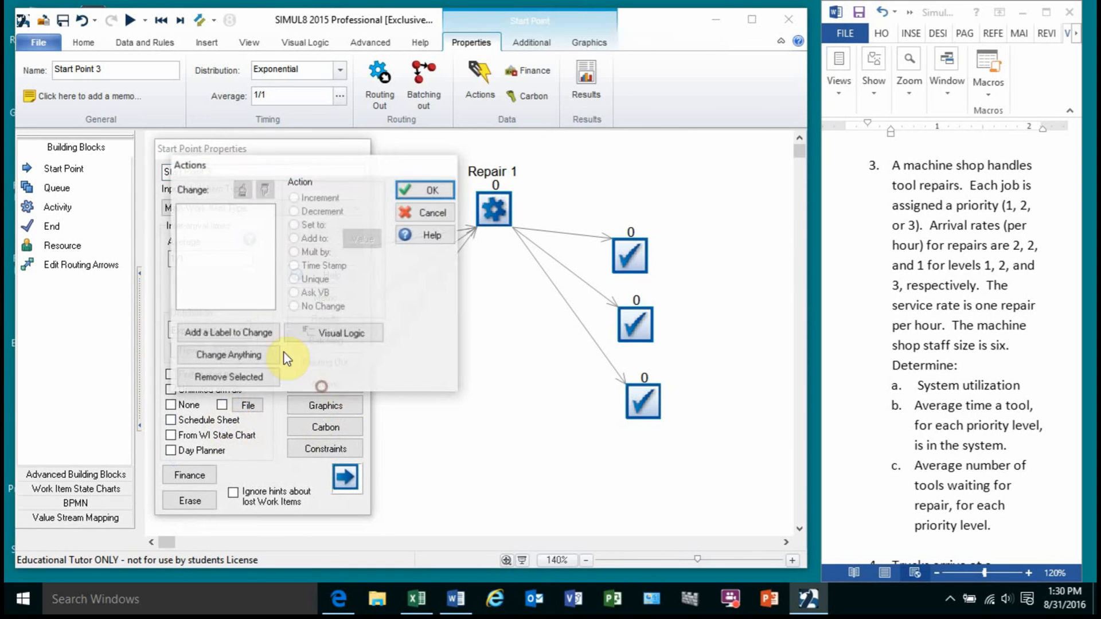
{"action": "left_click", "coordinate": [191, 333]}
{"action": "double_click", "coordinate": [227, 201]}
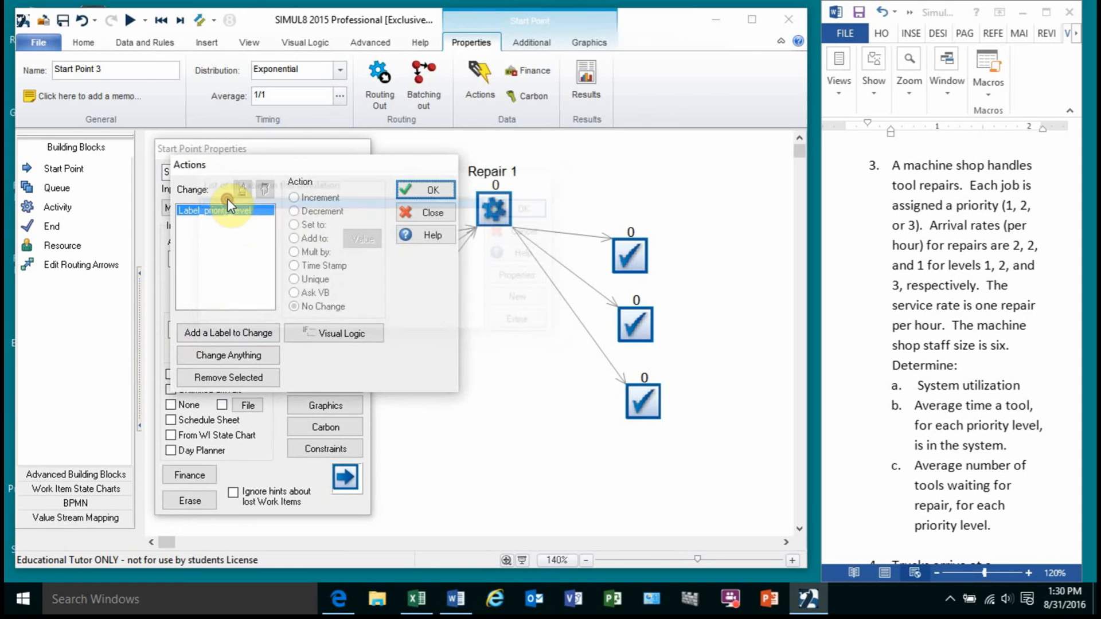
{"action": "left_click", "coordinate": [306, 225]}
{"action": "type", "text": "3"}
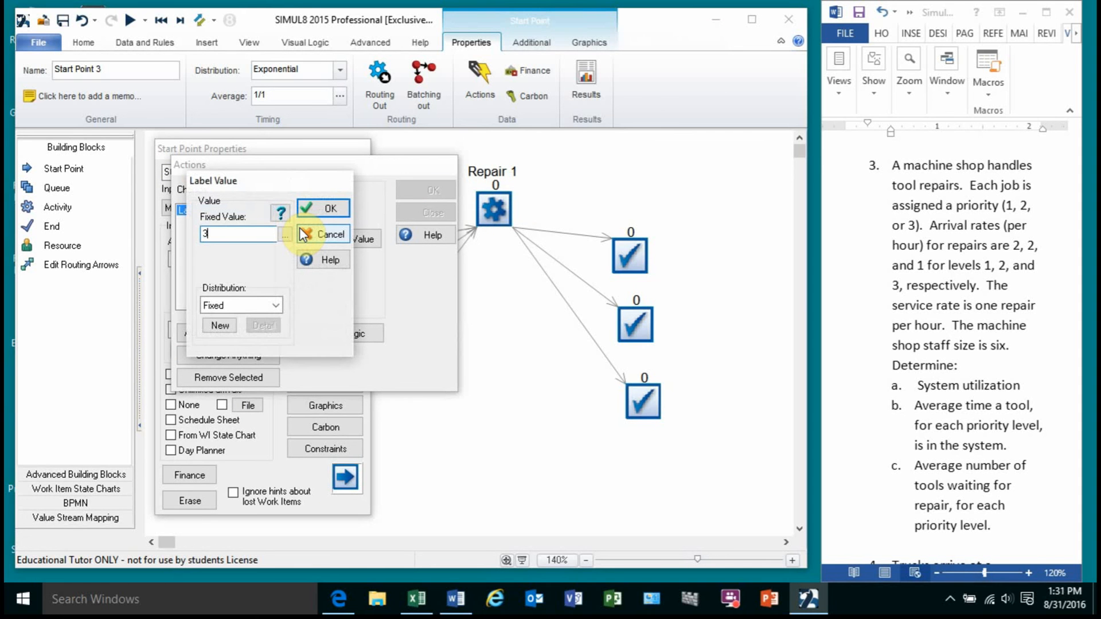
{"action": "left_click", "coordinate": [276, 305]}
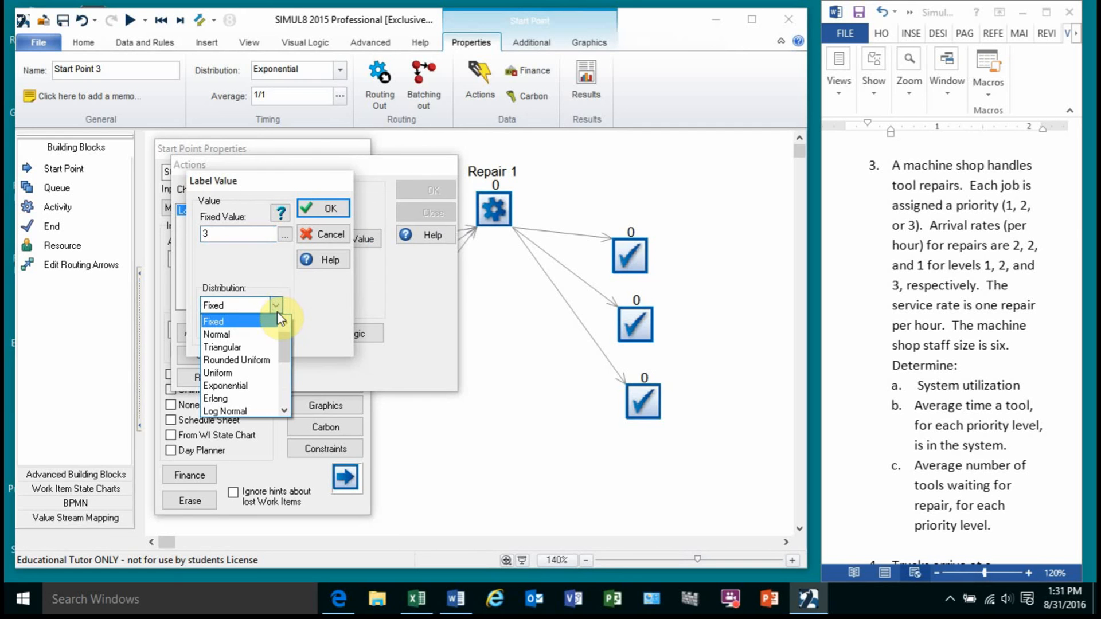
{"action": "left_click", "coordinate": [278, 308]}
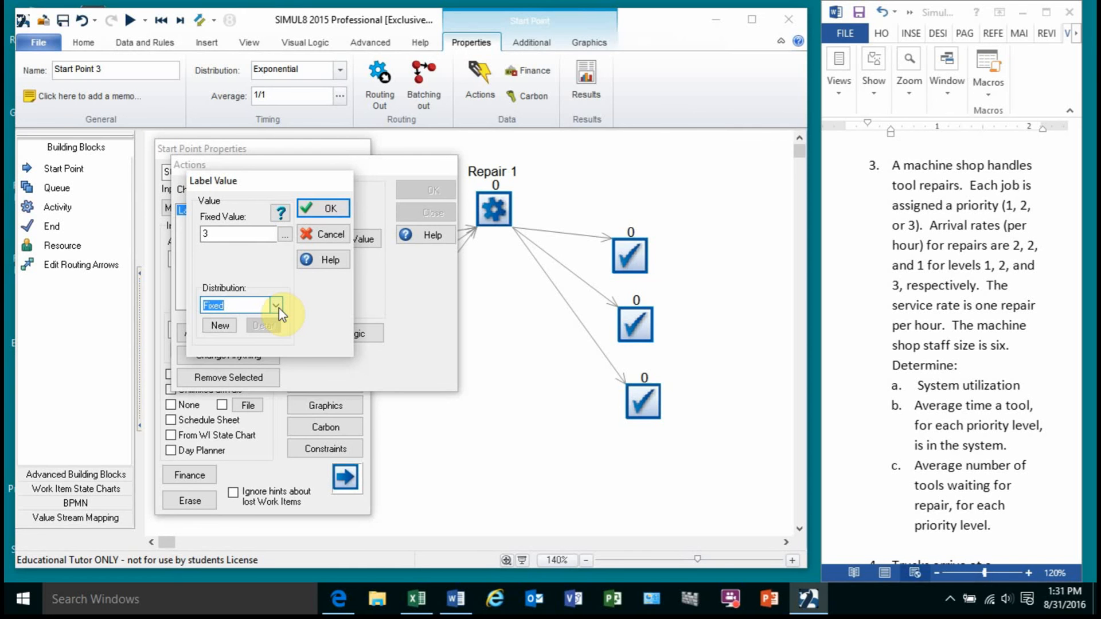
{"action": "left_click", "coordinate": [330, 209]}
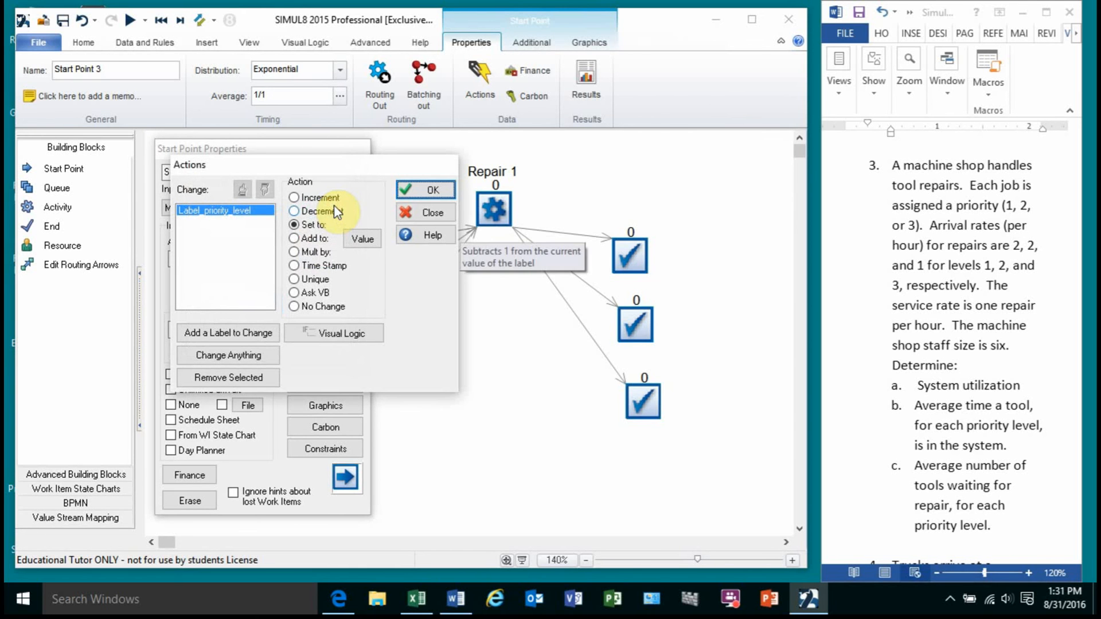
{"action": "left_click", "coordinate": [425, 190]}
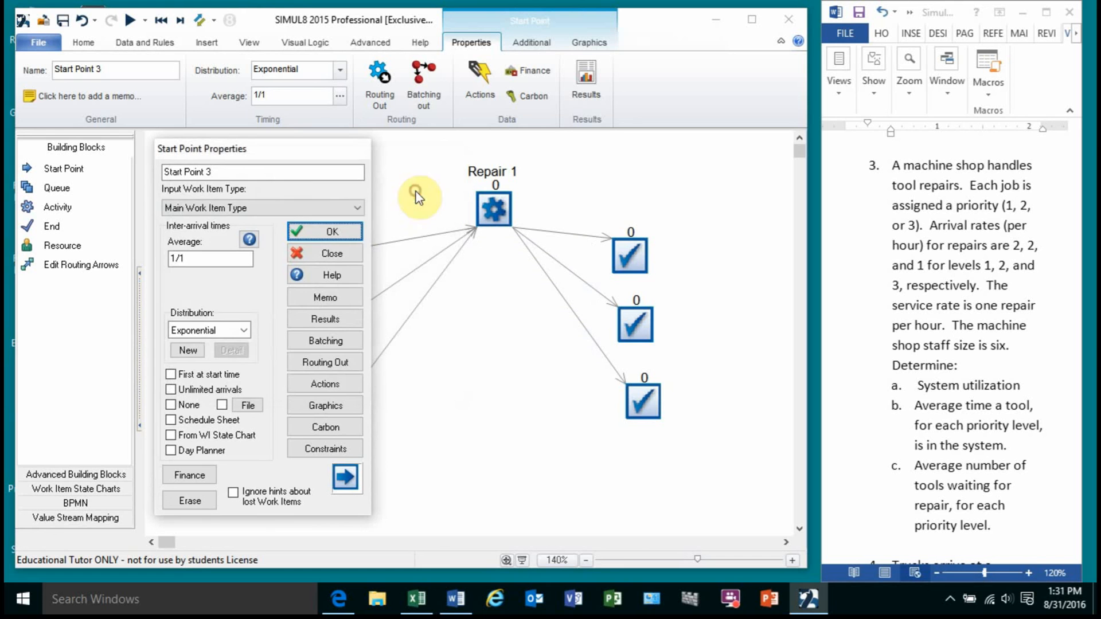
{"action": "left_click", "coordinate": [340, 232]}
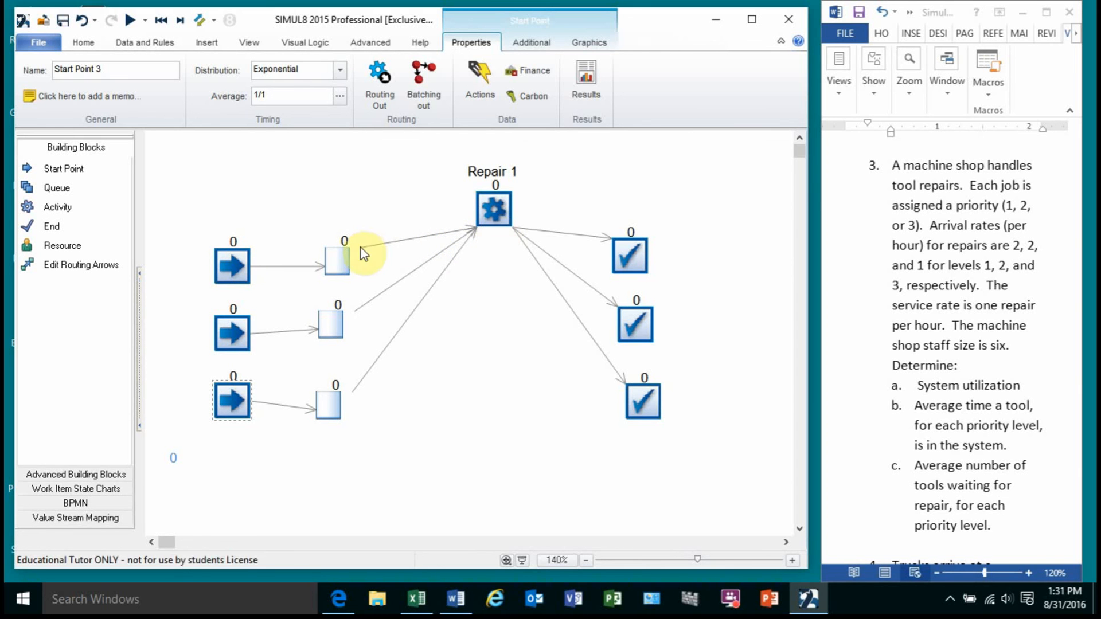
Step: Check the End 2 and End 3 destinations in Repair 1's outgoing label routing, and accept the routing and activity properties
{"action": "double_click", "coordinate": [491, 221]}
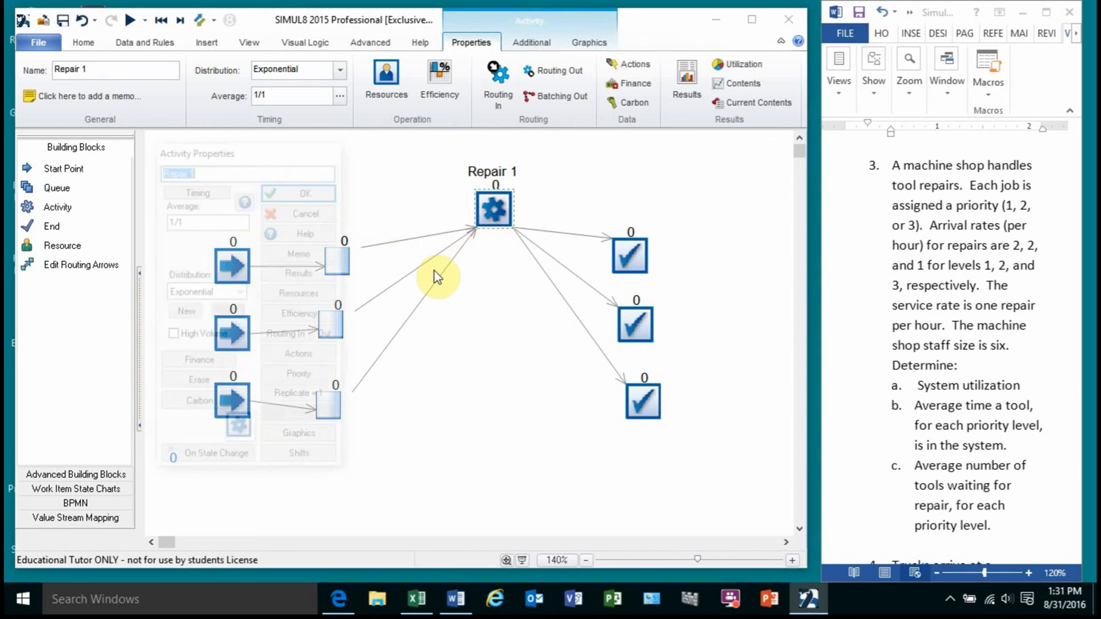
{"action": "left_click", "coordinate": [327, 331]}
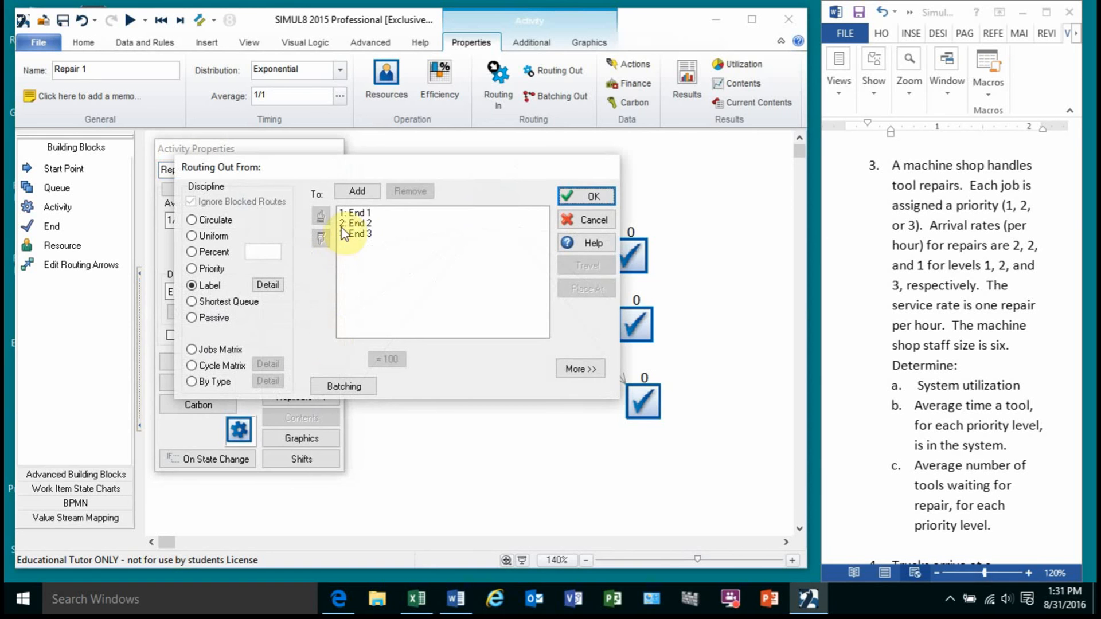
{"action": "left_click", "coordinate": [351, 224]}
{"action": "left_click", "coordinate": [351, 234]}
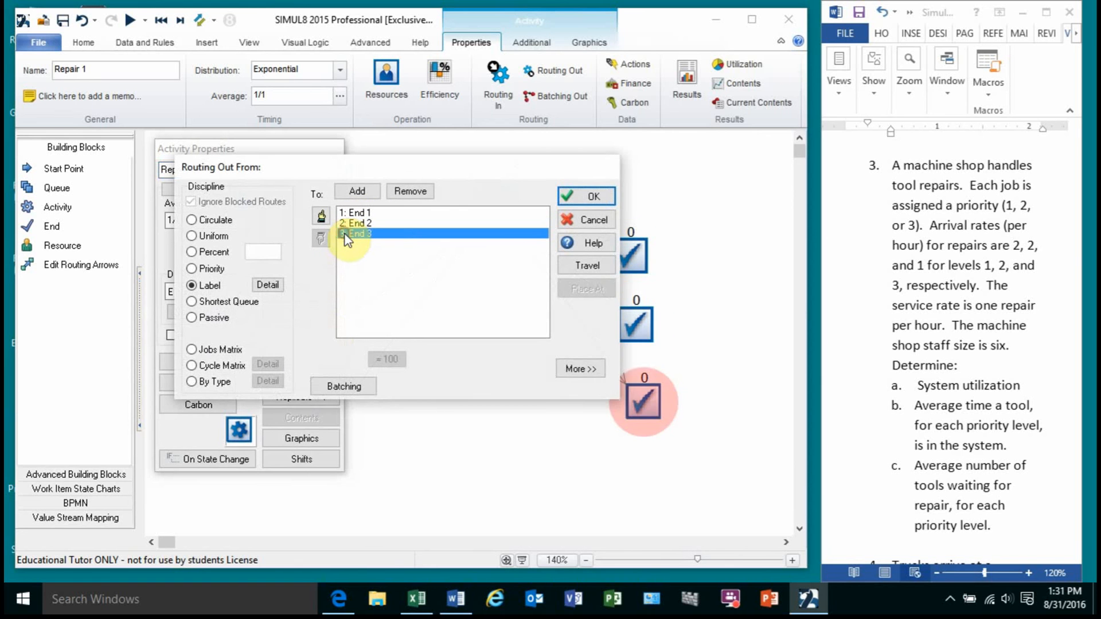
{"action": "left_click", "coordinate": [586, 198]}
{"action": "left_click", "coordinate": [306, 194]}
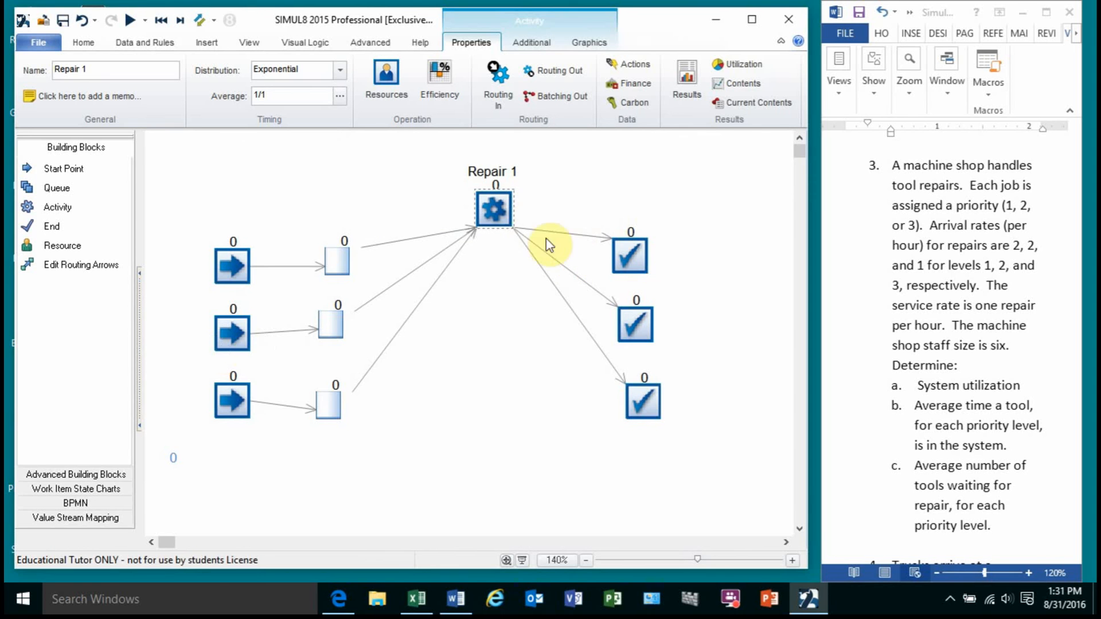
Step: Create 5 copies of Repair 1 with the Duplication Wizard, using a location step of X 0 and Y 40
{"action": "right_click", "coordinate": [497, 223]}
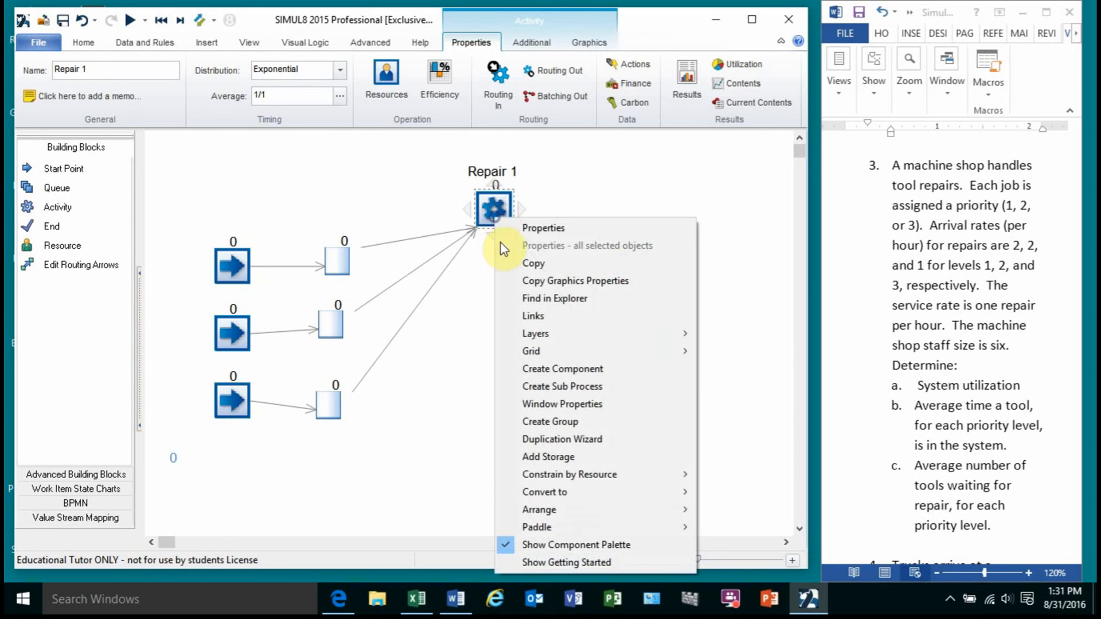
{"action": "left_click", "coordinate": [548, 439]}
{"action": "type", "text": "5"}
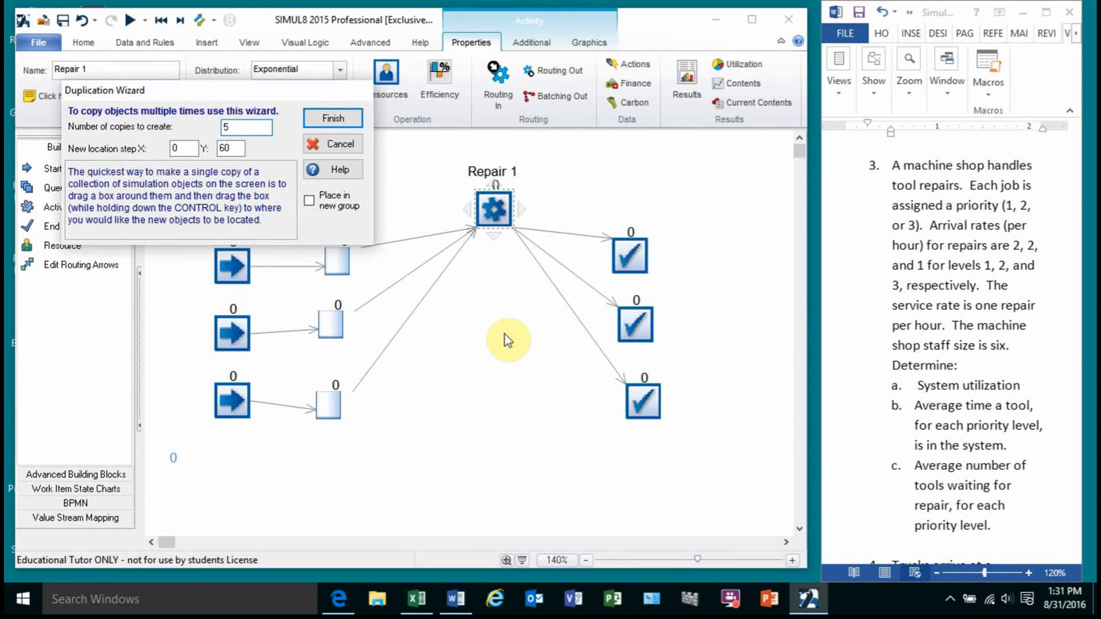
{"action": "key", "text": "Tab"}
{"action": "key", "text": "Tab"}
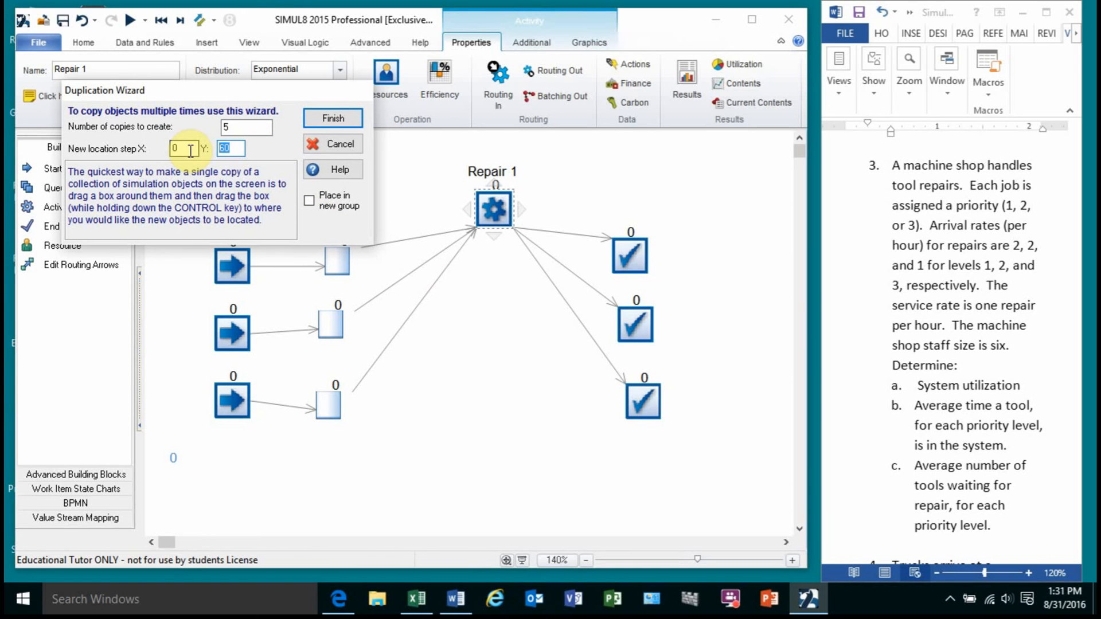
{"action": "type", "text": "40"}
{"action": "left_click", "coordinate": [333, 118]}
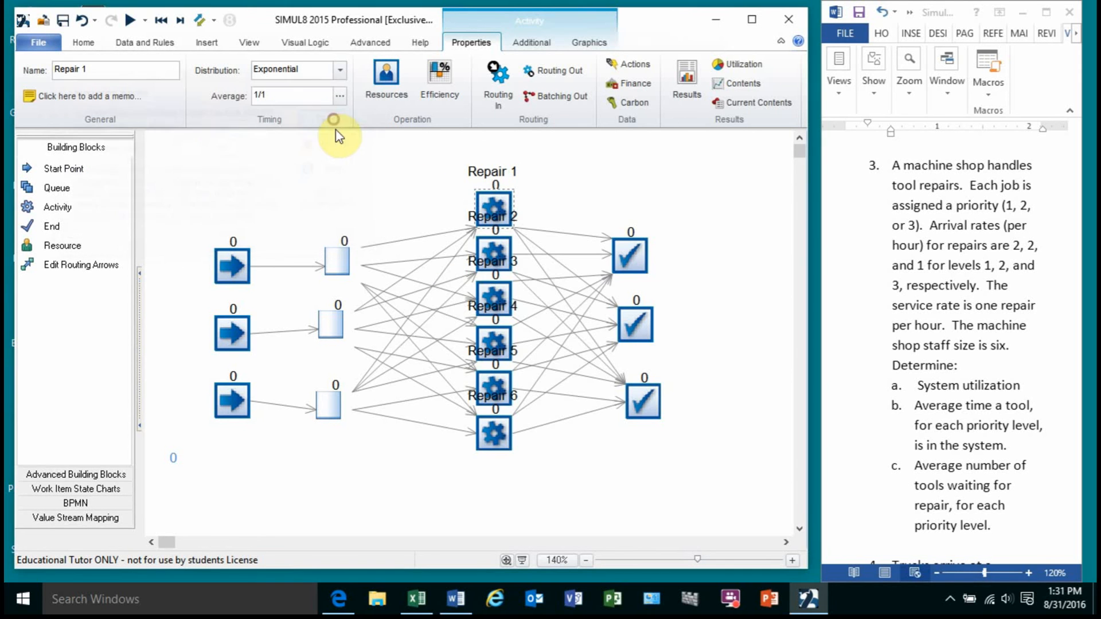
{"action": "left_click", "coordinate": [302, 153]}
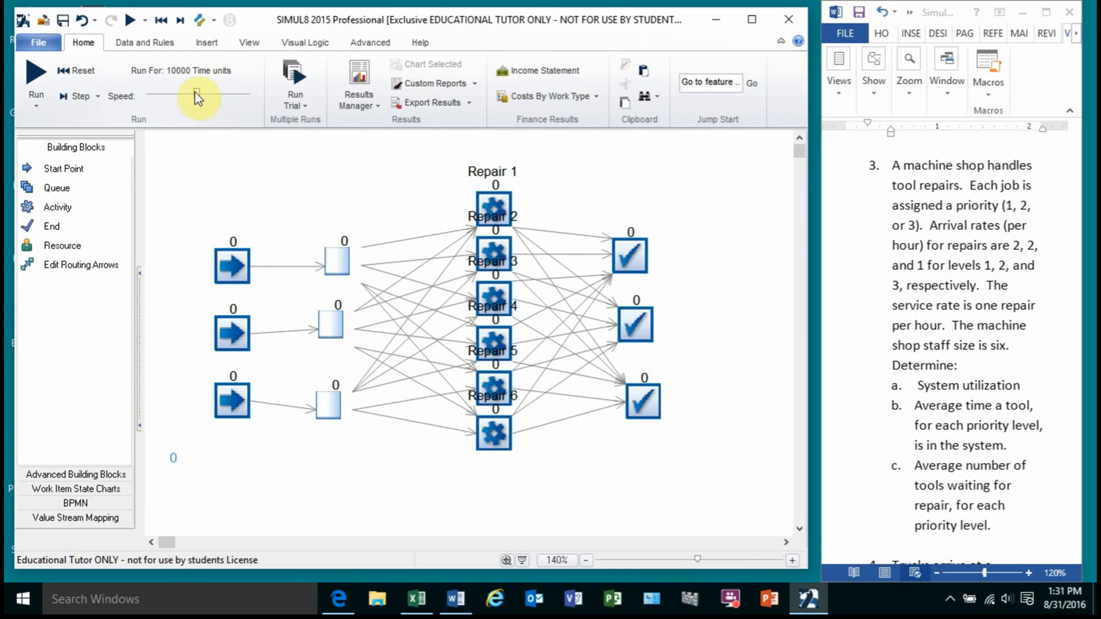
Step: Slow down the simulation speed, run the model briefly to watch the work items flow, and reset it
{"action": "left_click_drag", "start_coordinate": [197, 97], "coordinate": [165, 97]}
{"action": "left_click", "coordinate": [130, 20]}
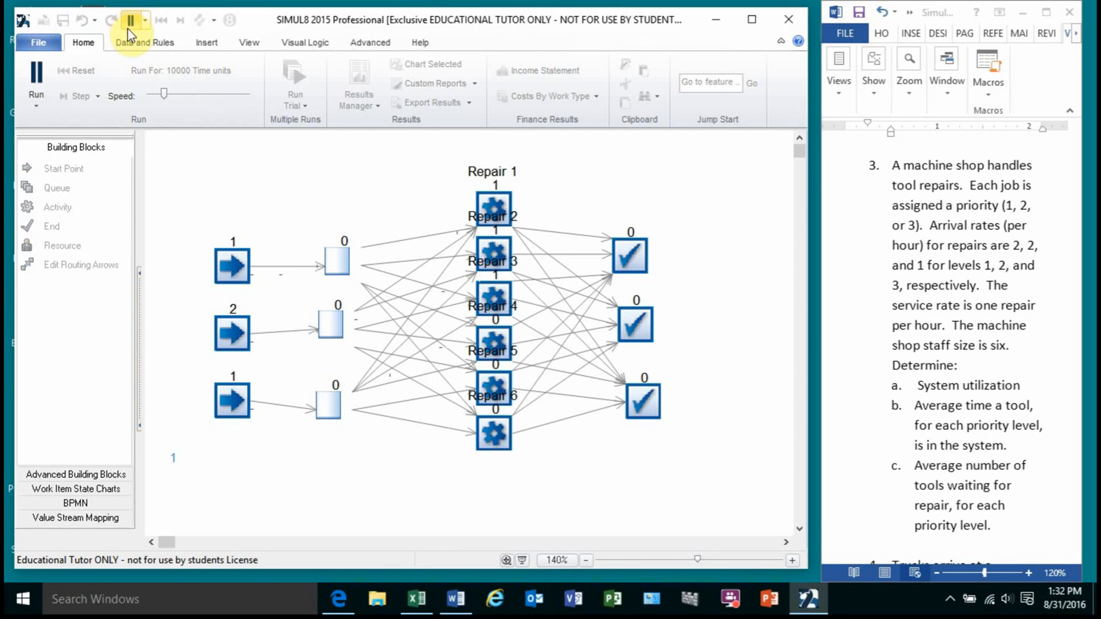
{"action": "left_click_drag", "start_coordinate": [165, 101], "coordinate": [156, 102]}
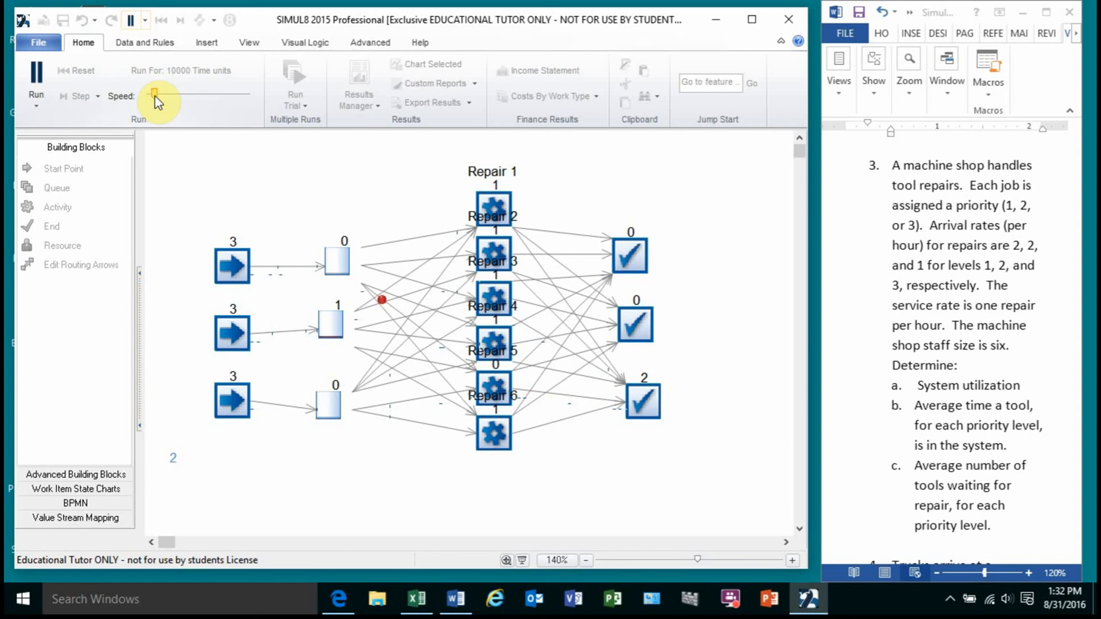
{"action": "left_click", "coordinate": [130, 21]}
{"action": "left_click", "coordinate": [160, 26]}
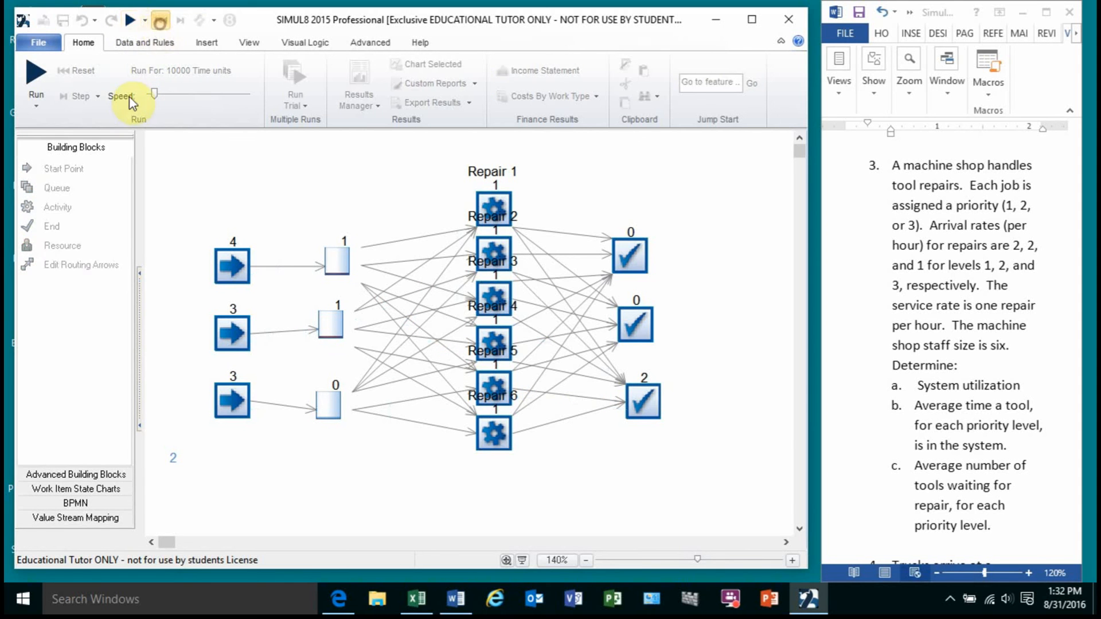
Step: Run the slowed simulation again with the model viewed at 100%, check the label-based routing to the ends, and stop and reset it
{"action": "left_click", "coordinate": [130, 21]}
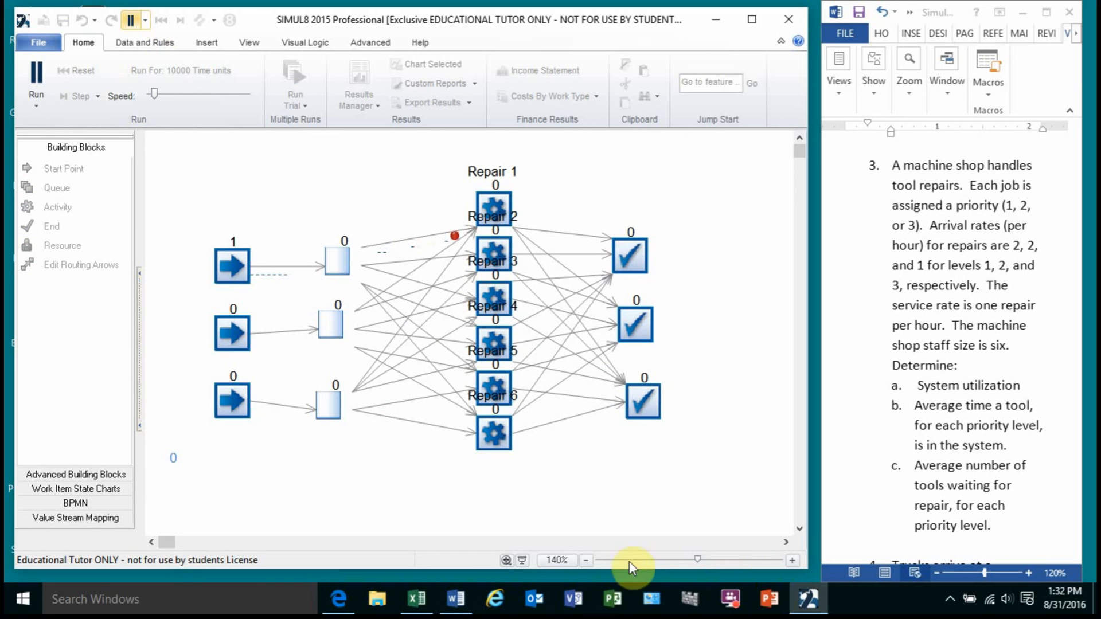
{"action": "left_click", "coordinate": [585, 560]}
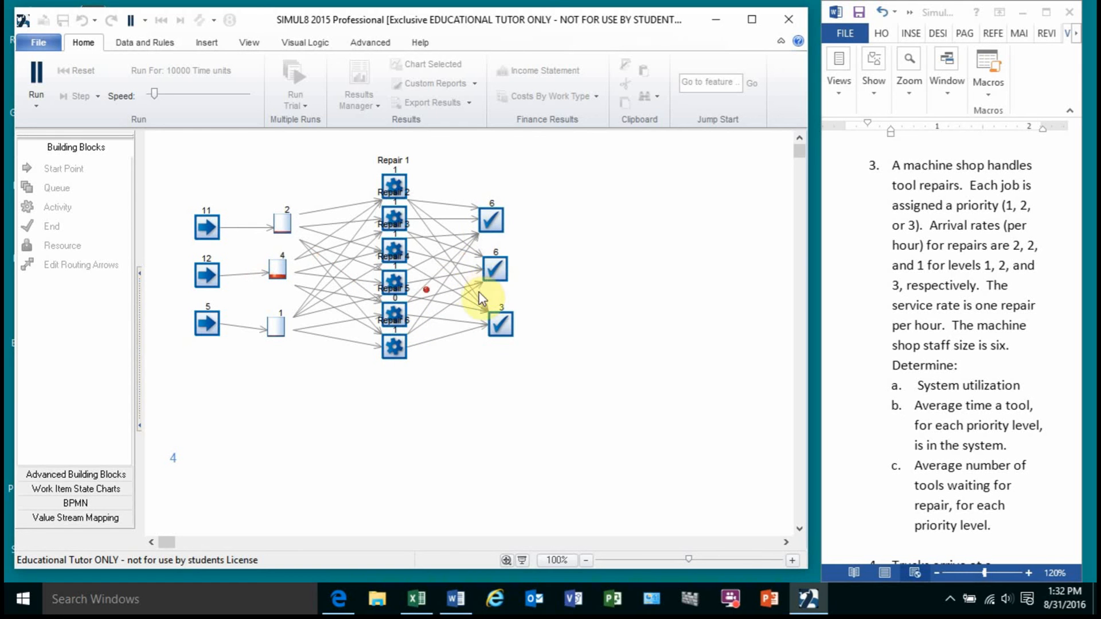
{"action": "left_click", "coordinate": [132, 26]}
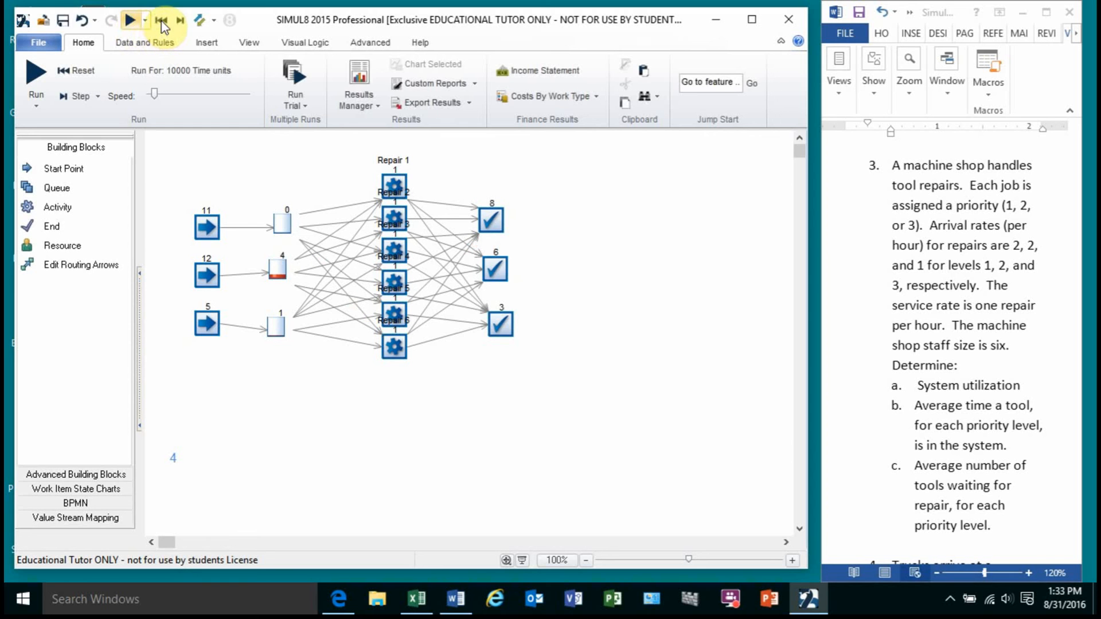
{"action": "left_click", "coordinate": [161, 21]}
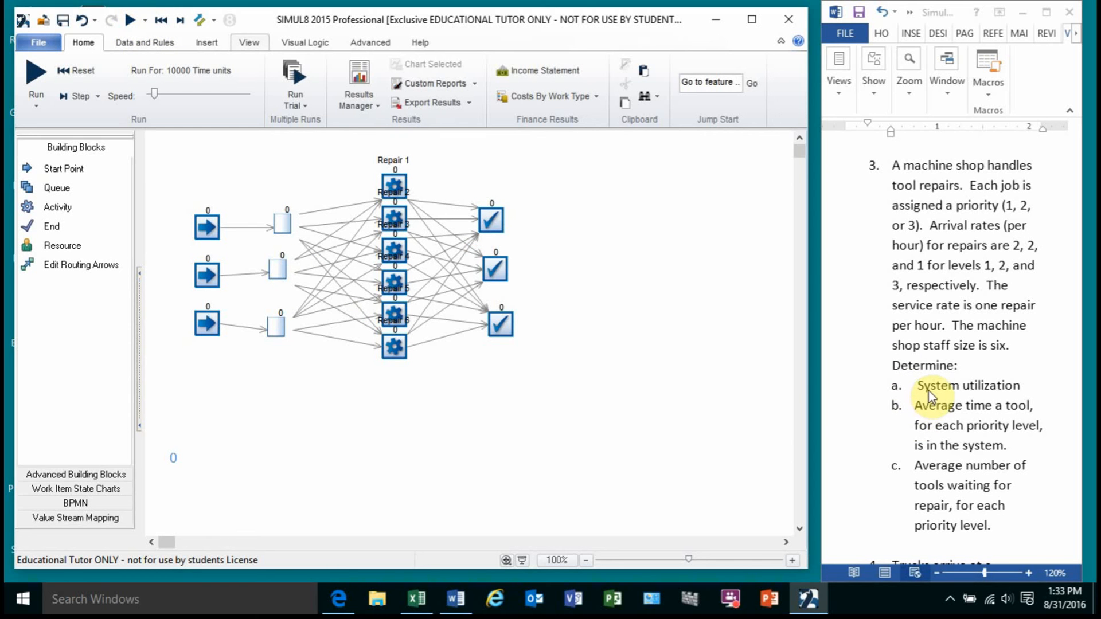
Step: Add the Working percentage to the results for all six Repair activities, applying the change to every selected activity
{"action": "left_click_drag", "start_coordinate": [339, 146], "coordinate": [434, 398]}
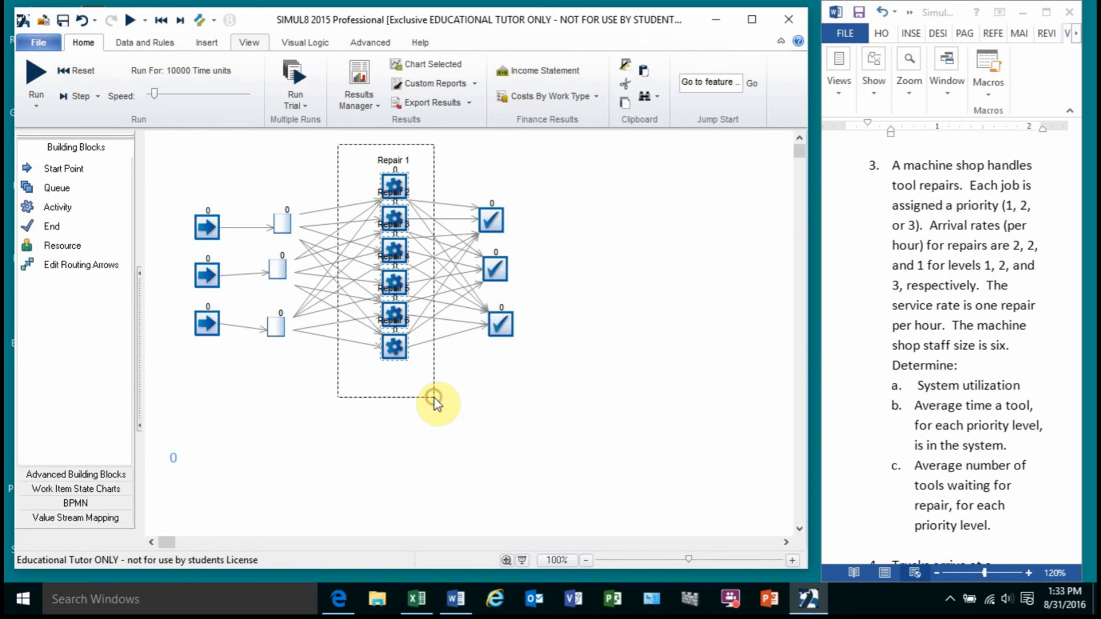
{"action": "double_click", "coordinate": [394, 176]}
{"action": "left_click", "coordinate": [322, 267]}
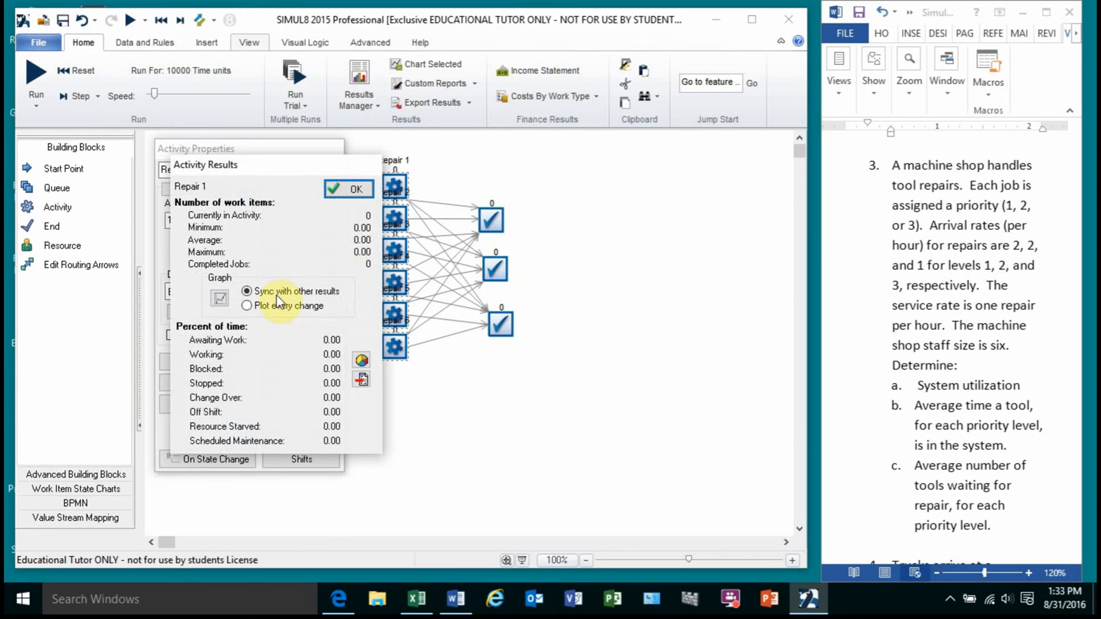
{"action": "double_click", "coordinate": [333, 356]}
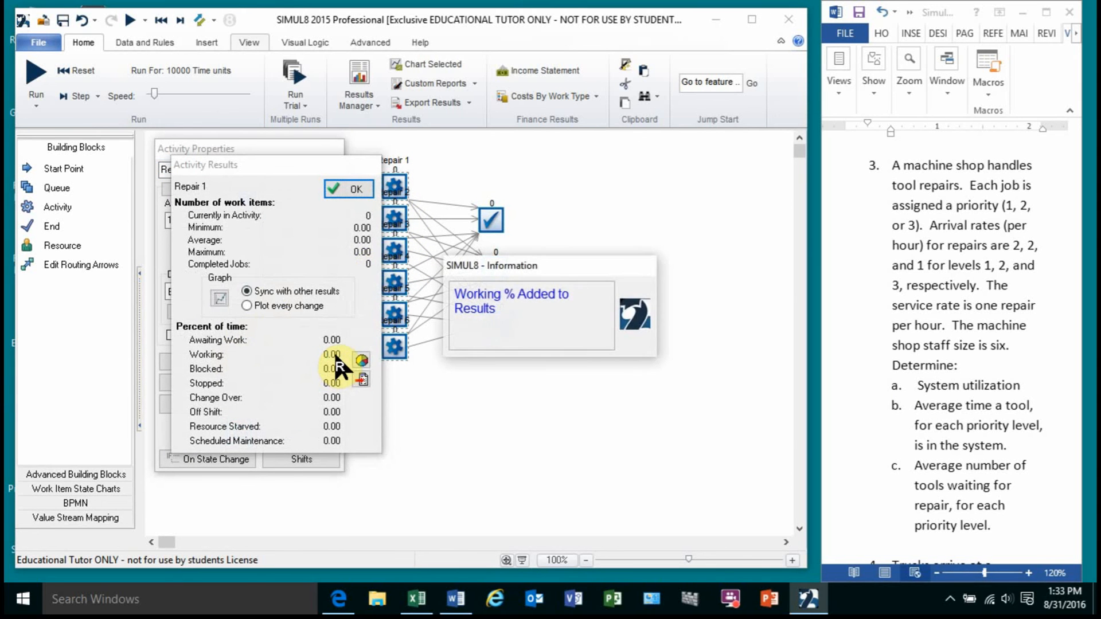
{"action": "left_click", "coordinate": [350, 188]}
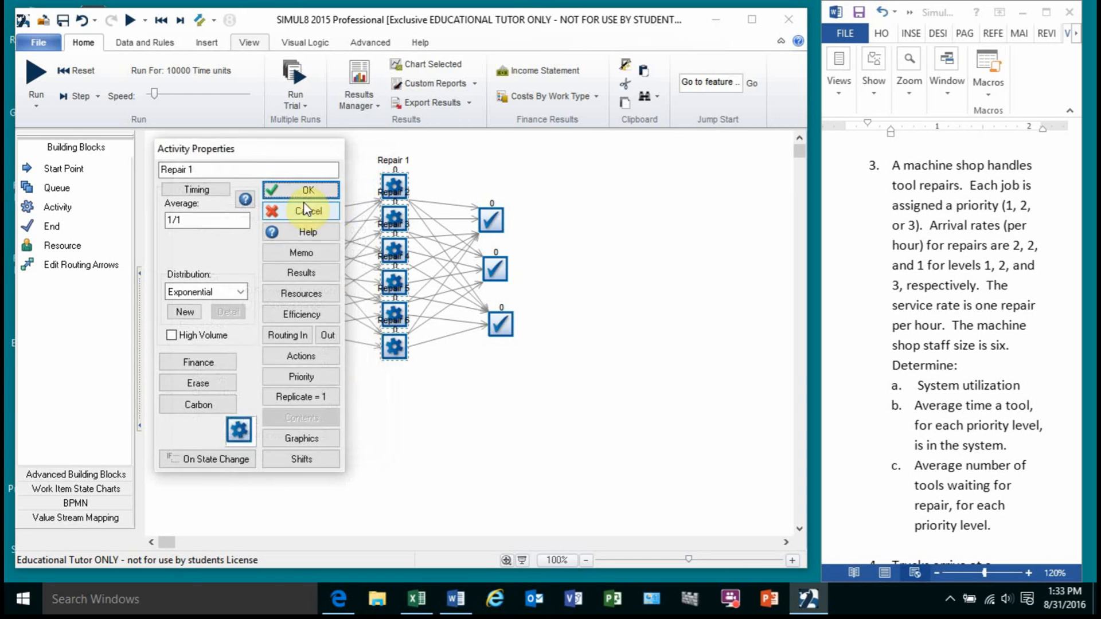
{"action": "left_click", "coordinate": [306, 191]}
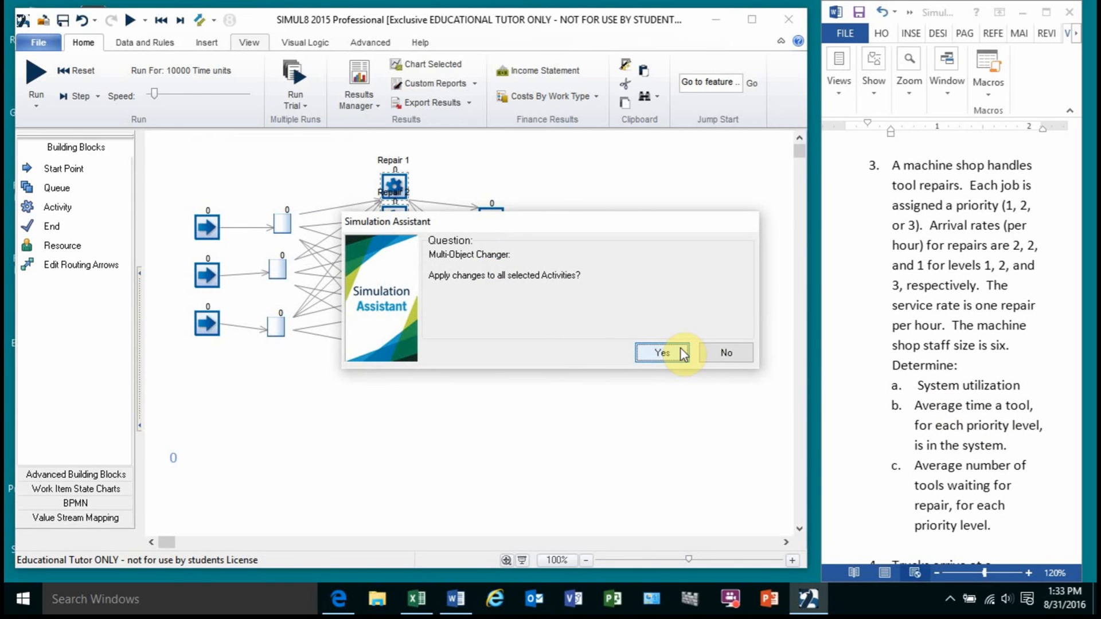
{"action": "left_click", "coordinate": [668, 356]}
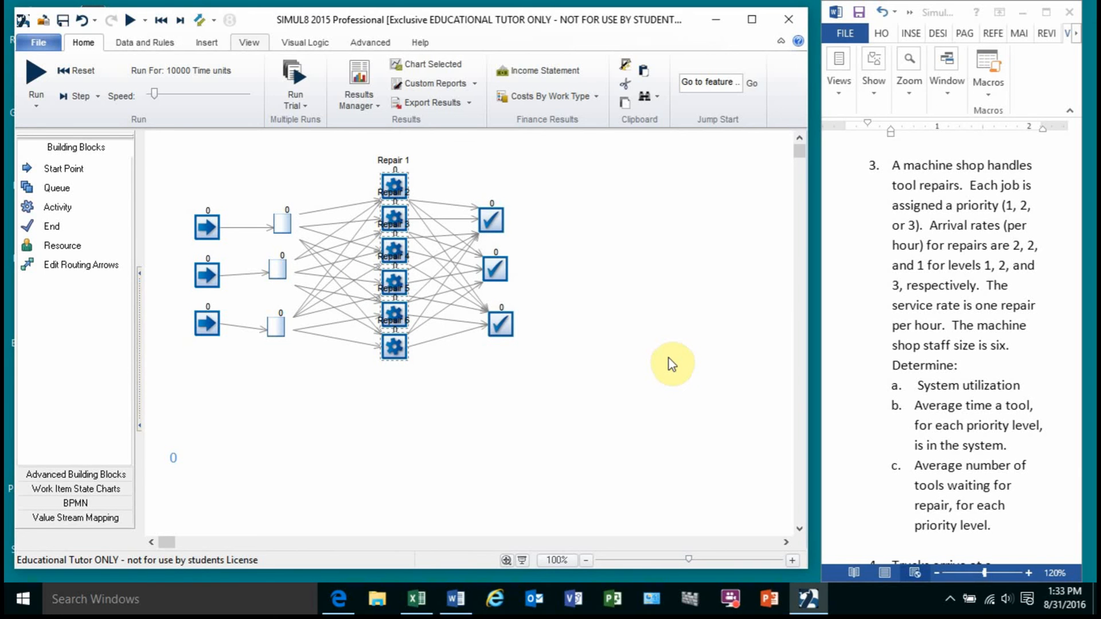
{"action": "left_click_drag", "start_coordinate": [453, 185], "coordinate": [532, 346]}
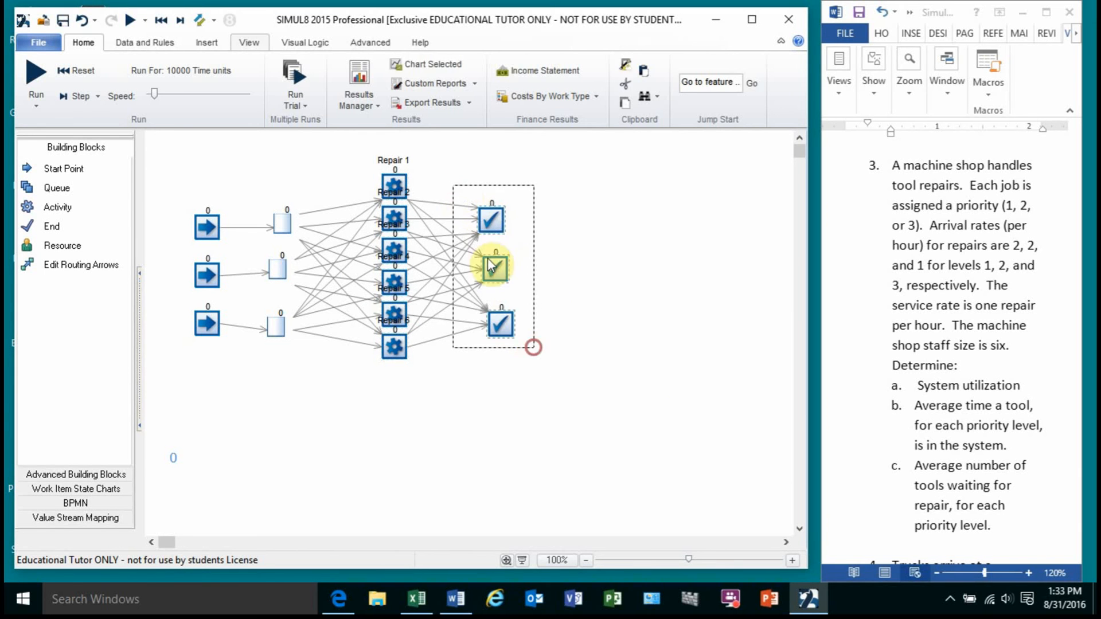
{"action": "double_click", "coordinate": [483, 225]}
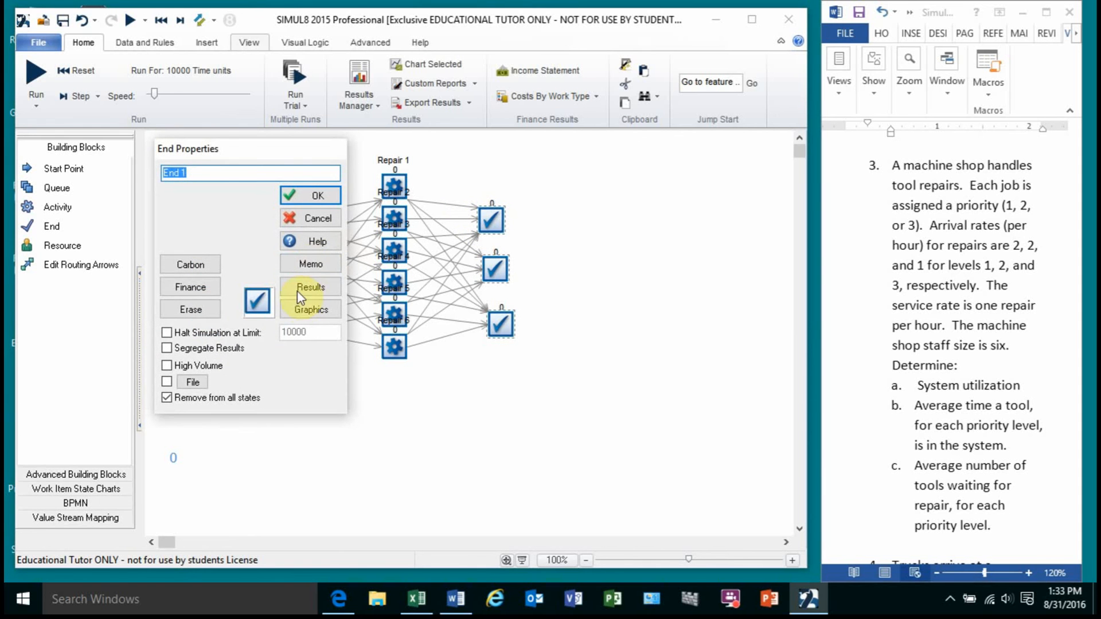
{"action": "left_click", "coordinate": [332, 218]}
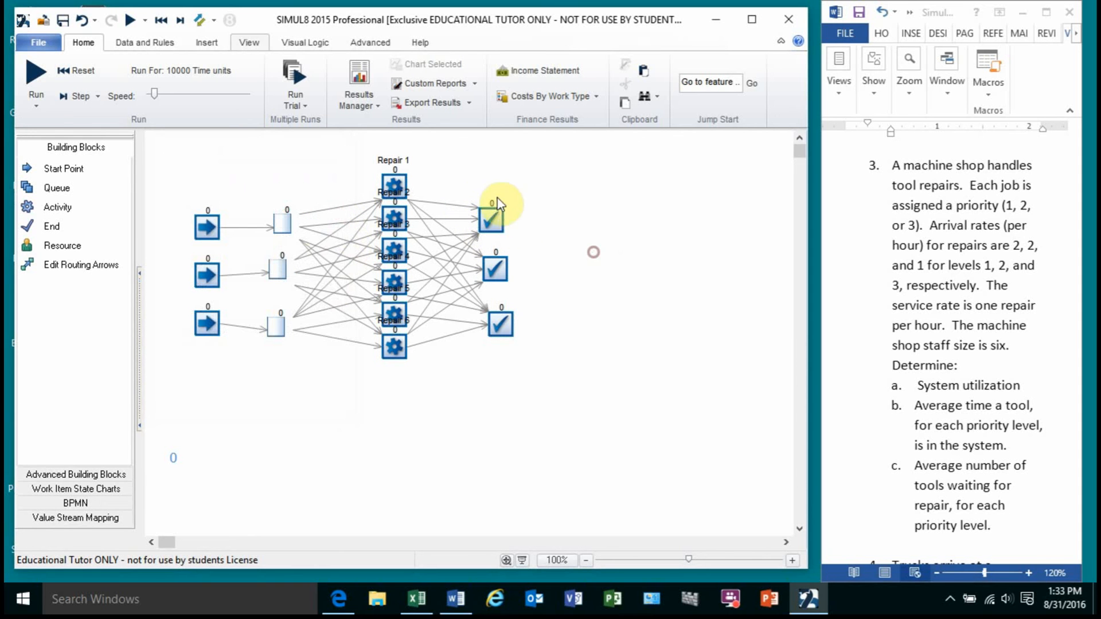
Step: Add the average time in system to the results for all three End objects, applying the change to every selected end
{"action": "left_click_drag", "start_coordinate": [462, 187], "coordinate": [570, 362]}
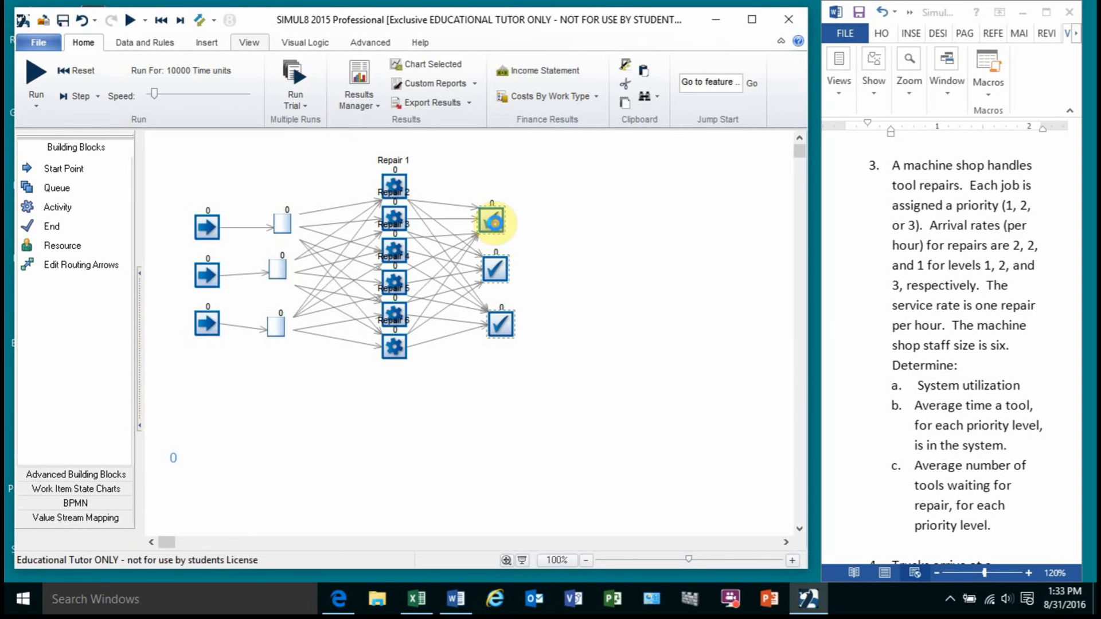
{"action": "double_click", "coordinate": [493, 268]}
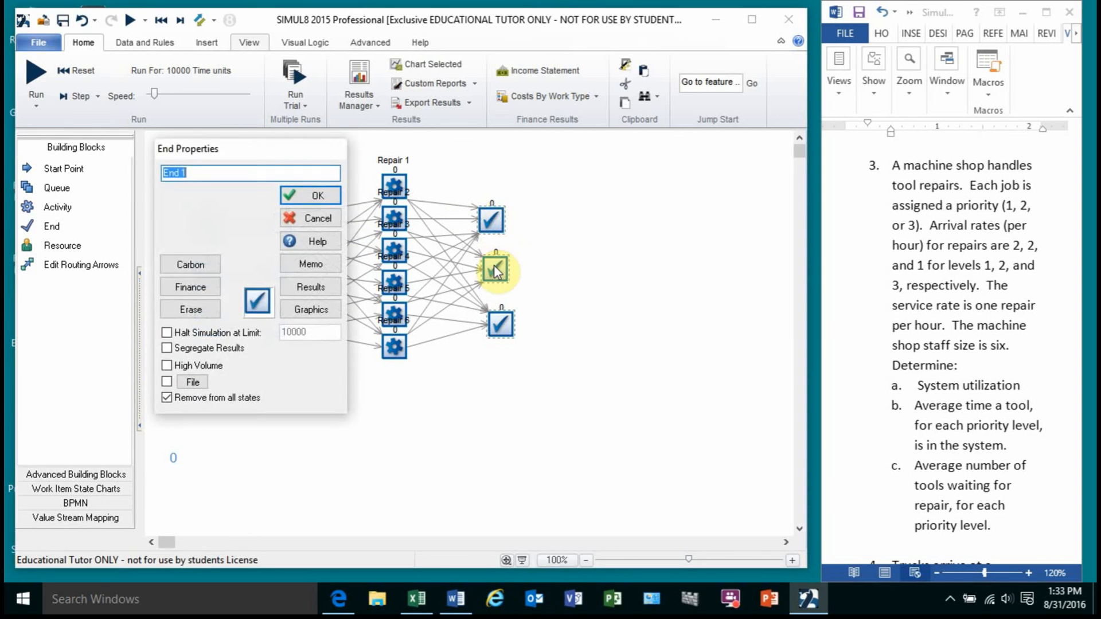
{"action": "left_click", "coordinate": [307, 291]}
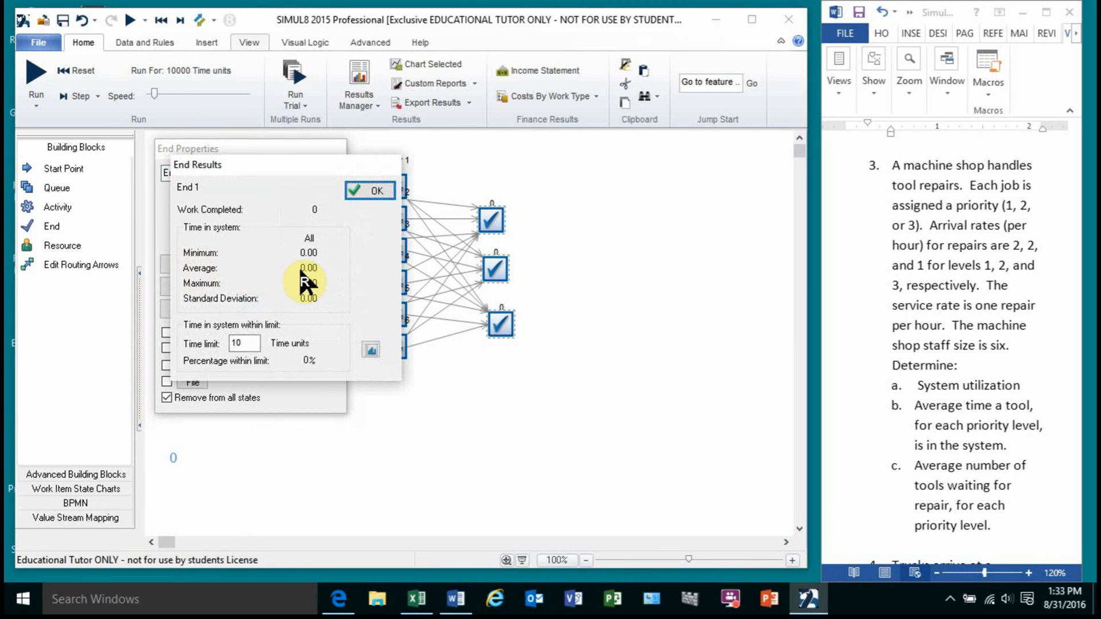
{"action": "double_click", "coordinate": [306, 269]}
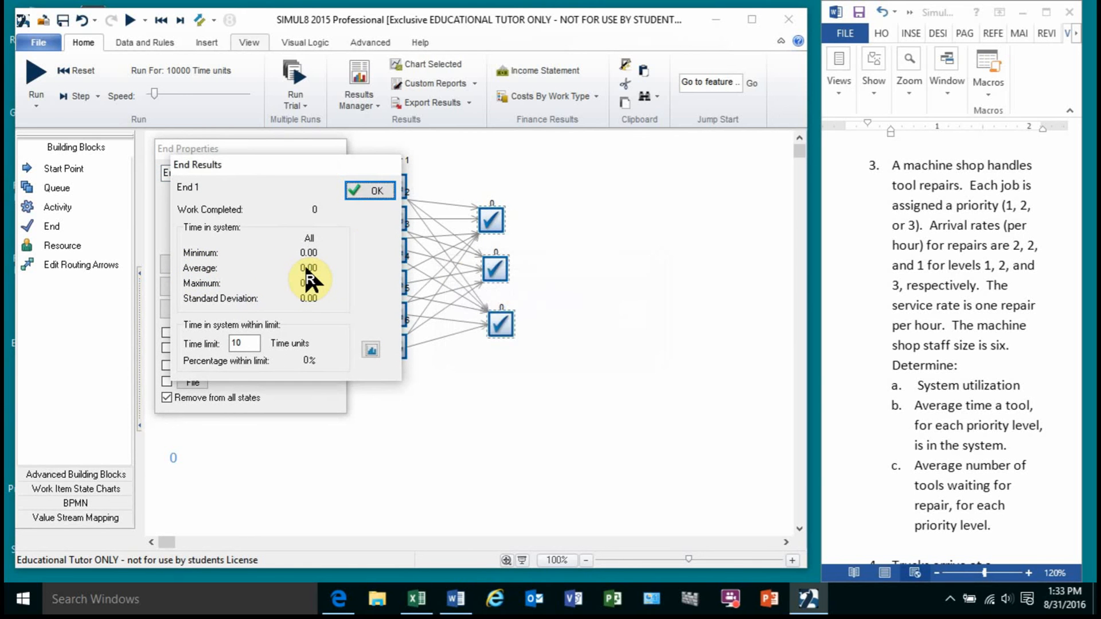
{"action": "left_click", "coordinate": [375, 190]}
{"action": "left_click", "coordinate": [321, 194]}
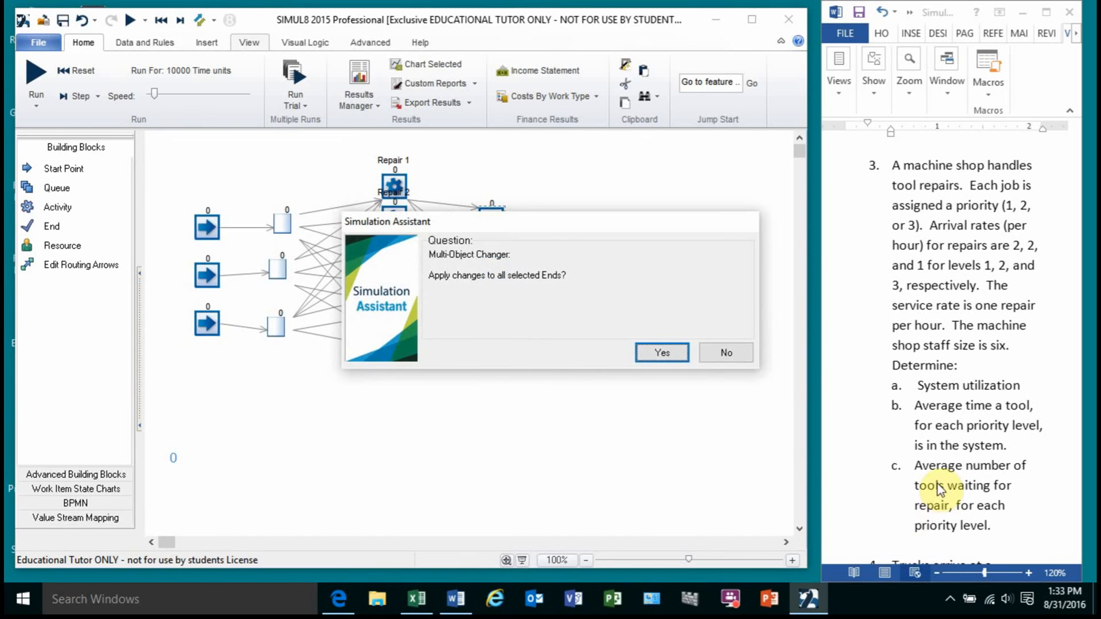
{"action": "left_click", "coordinate": [662, 351]}
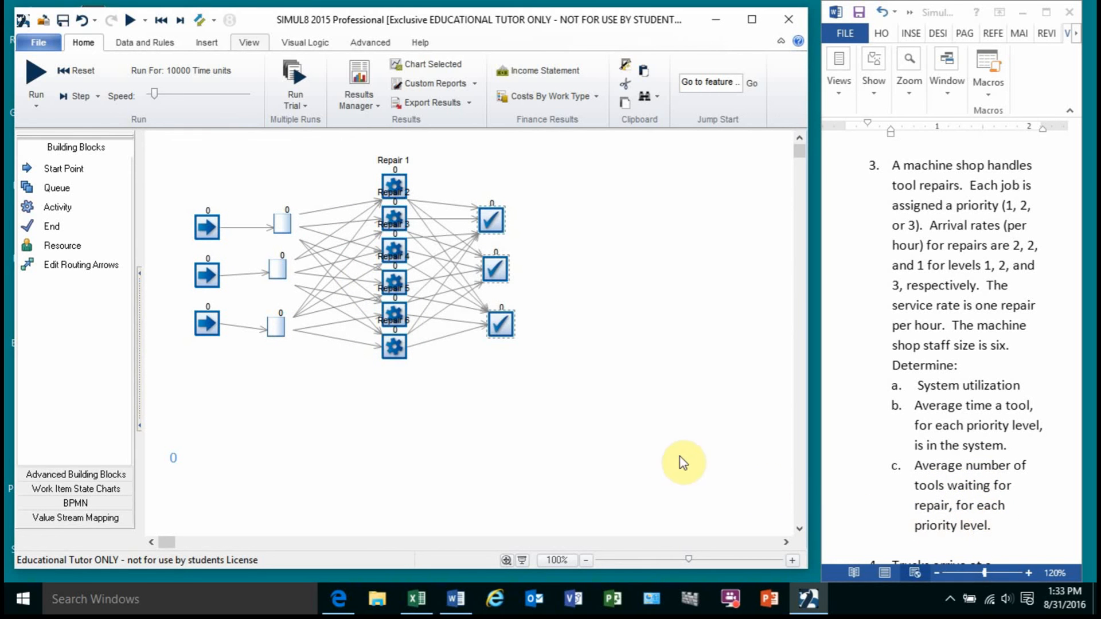
Step: Add the average number of work items to the results for all three queues, applying the change to every selected queue
{"action": "left_click_drag", "start_coordinate": [236, 176], "coordinate": [320, 366]}
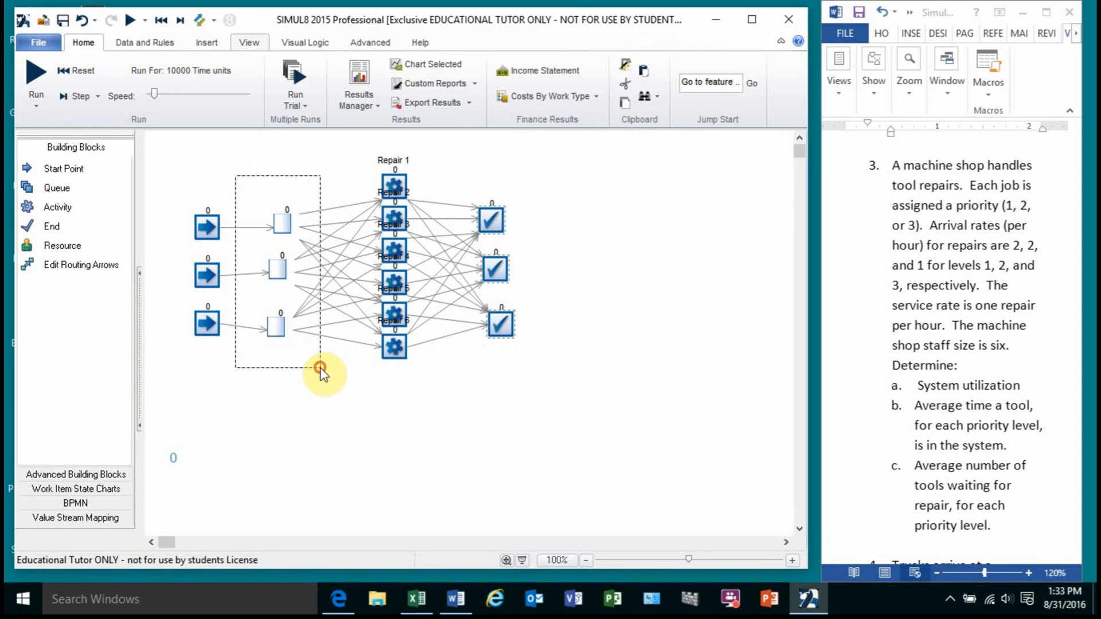
{"action": "double_click", "coordinate": [287, 229]}
{"action": "left_click", "coordinate": [364, 285]}
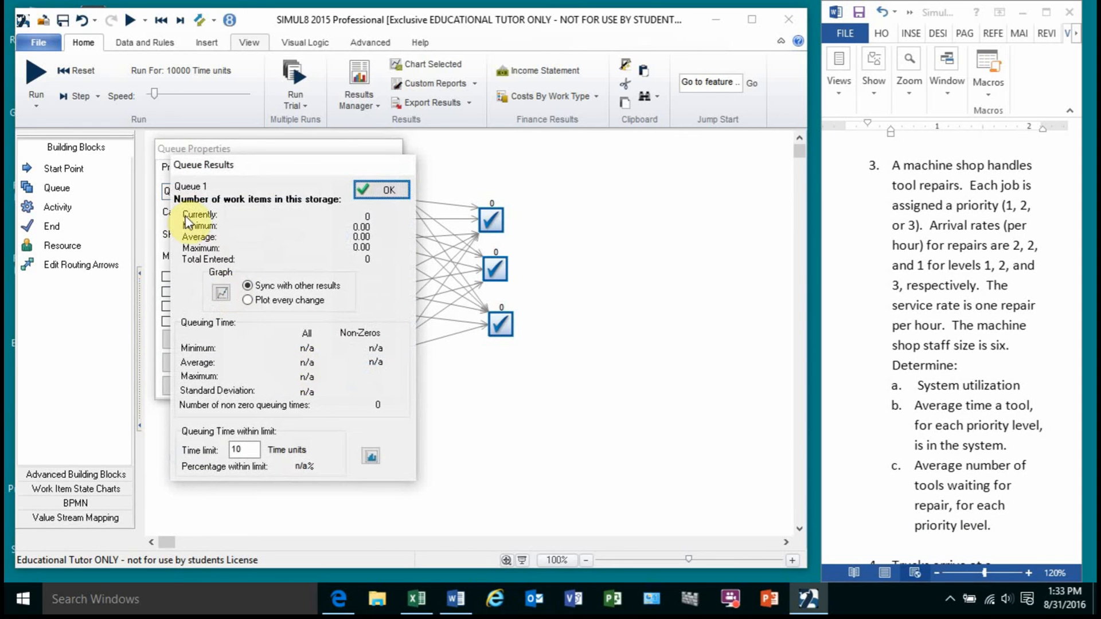
{"action": "left_click", "coordinate": [362, 237]}
{"action": "left_click", "coordinate": [376, 192]}
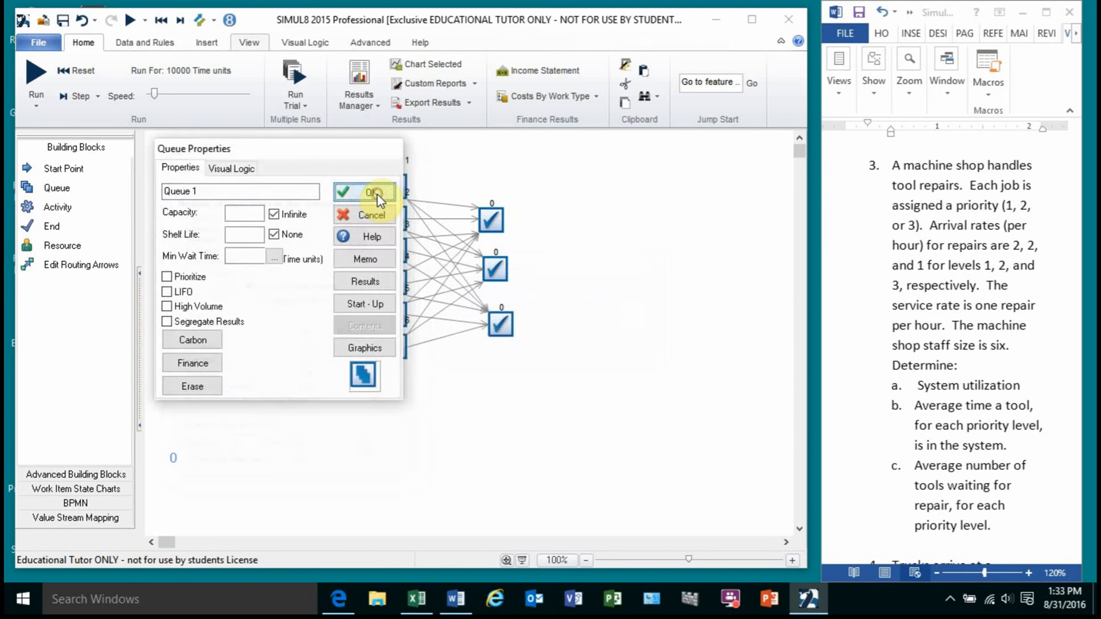
{"action": "left_click", "coordinate": [374, 193]}
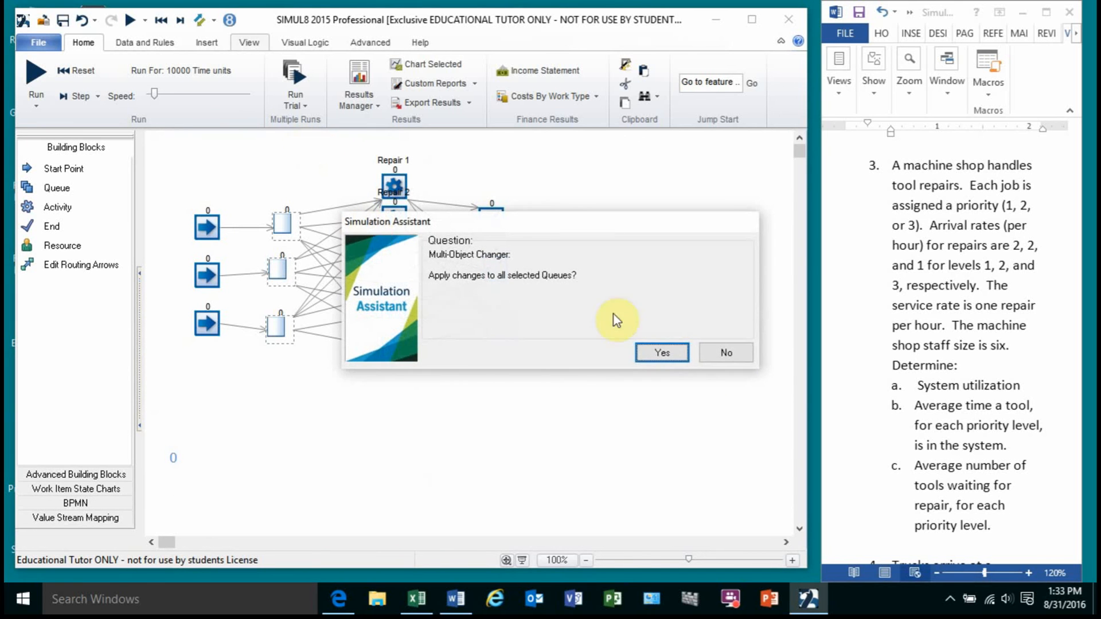
{"action": "left_click", "coordinate": [661, 351]}
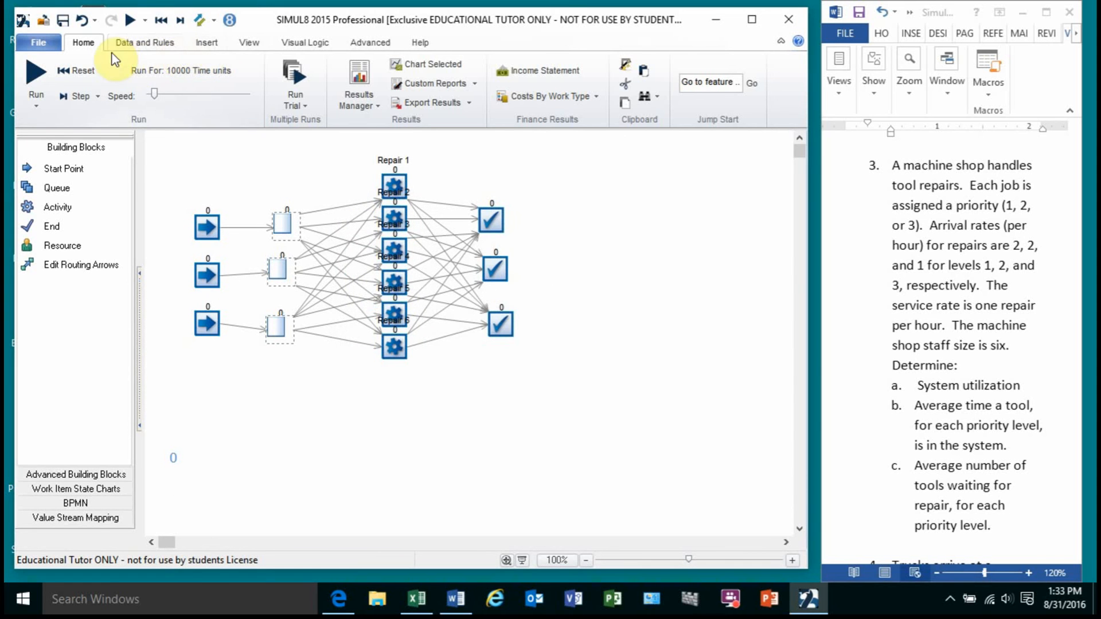
Step: Run a multiple-run trial of the machine shop model
{"action": "left_click", "coordinate": [294, 78]}
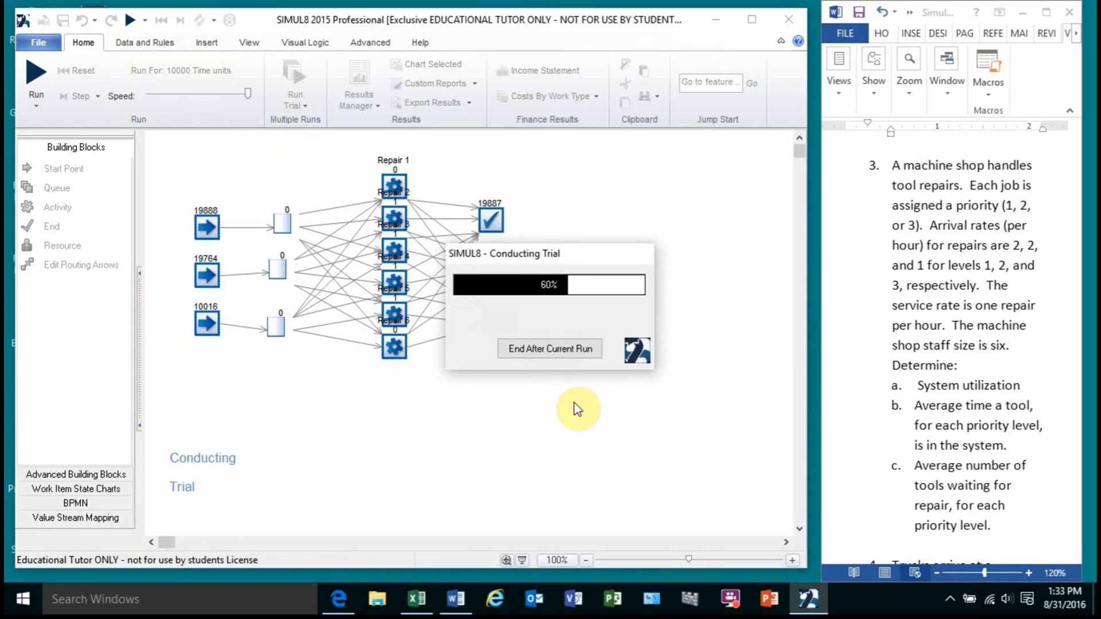